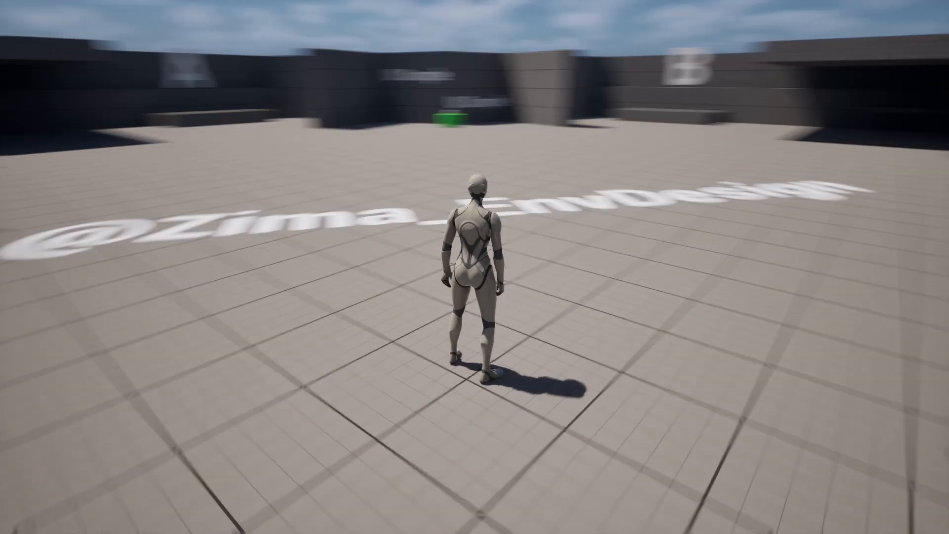
pyautogui.press('w')
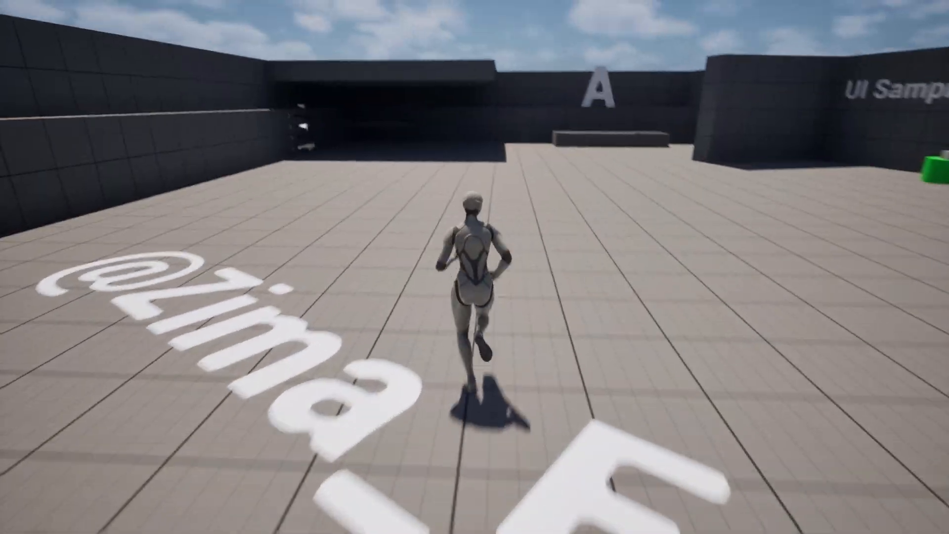
pyautogui.press('d')
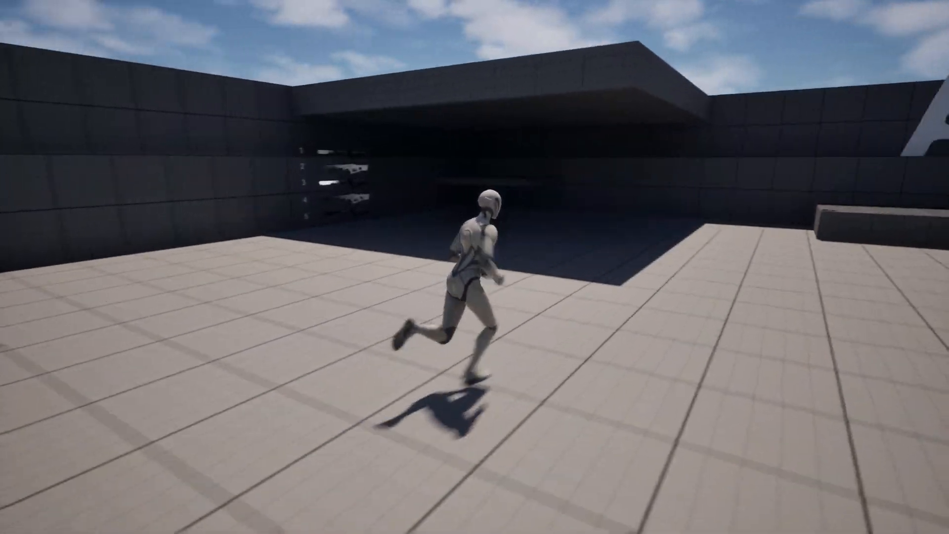
pyautogui.press('w')
pyautogui.press('w')
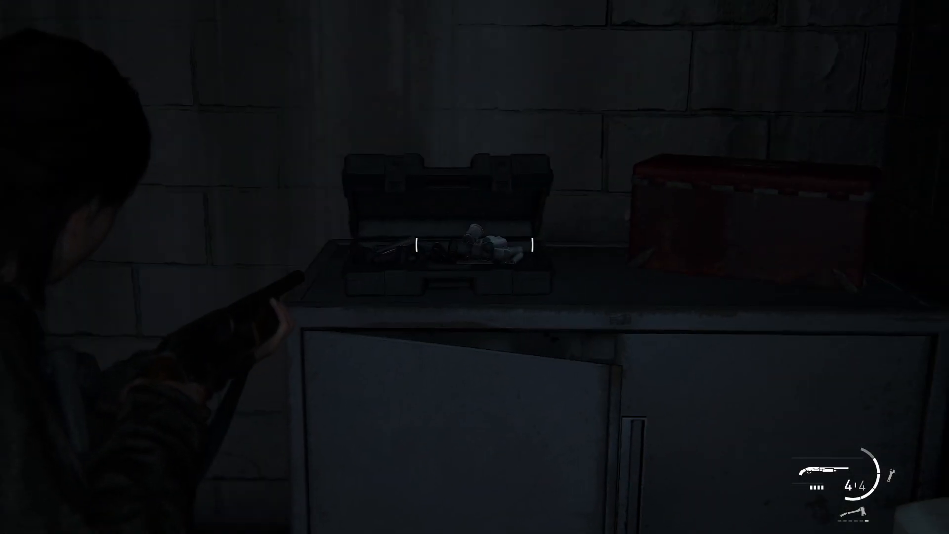
pyautogui.press('s')
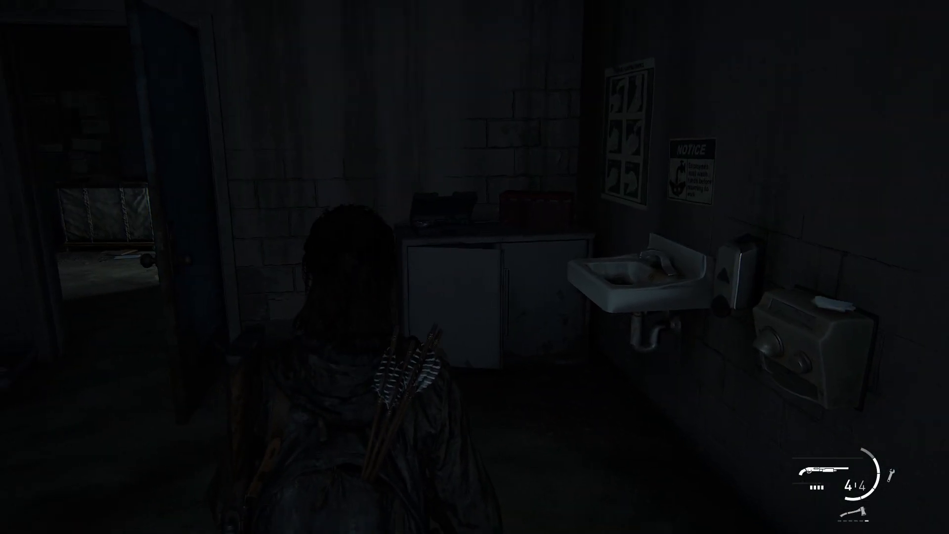
pyautogui.press('w')
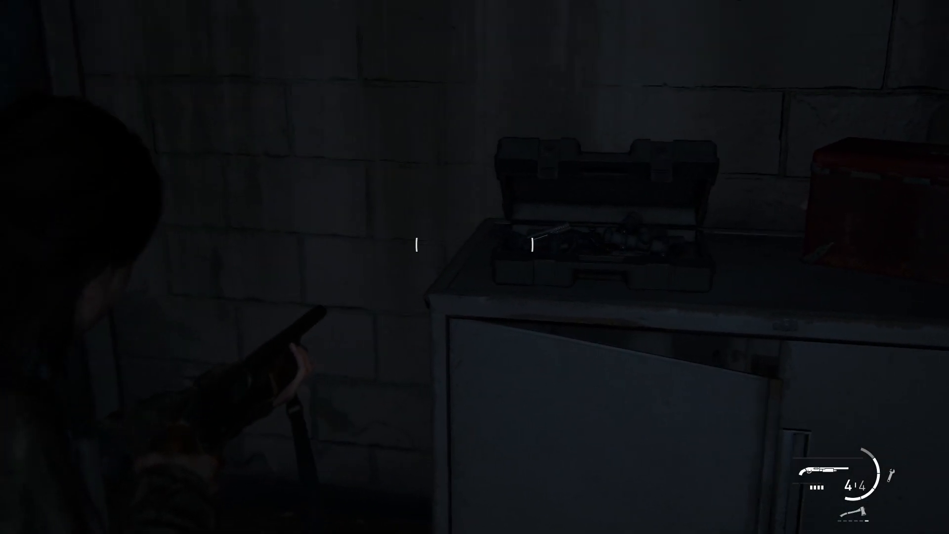
pyautogui.press('w')
pyautogui.press('c')
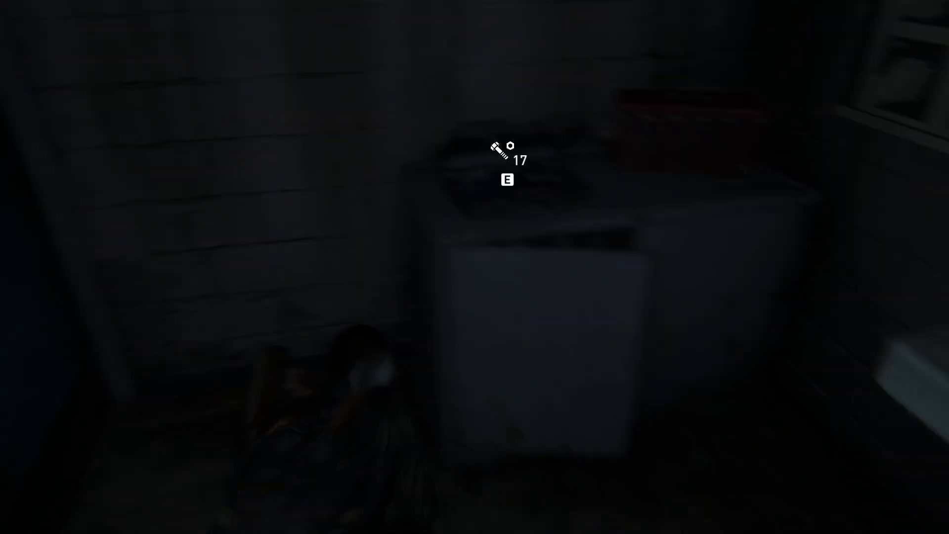
pyautogui.press('c')
pyautogui.press('w')
pyautogui.press('e')
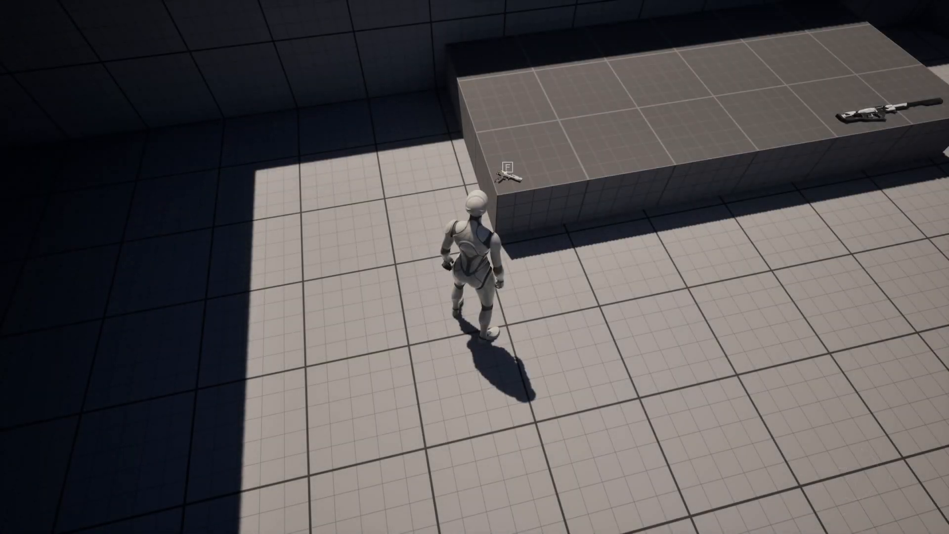
pyautogui.press('d')
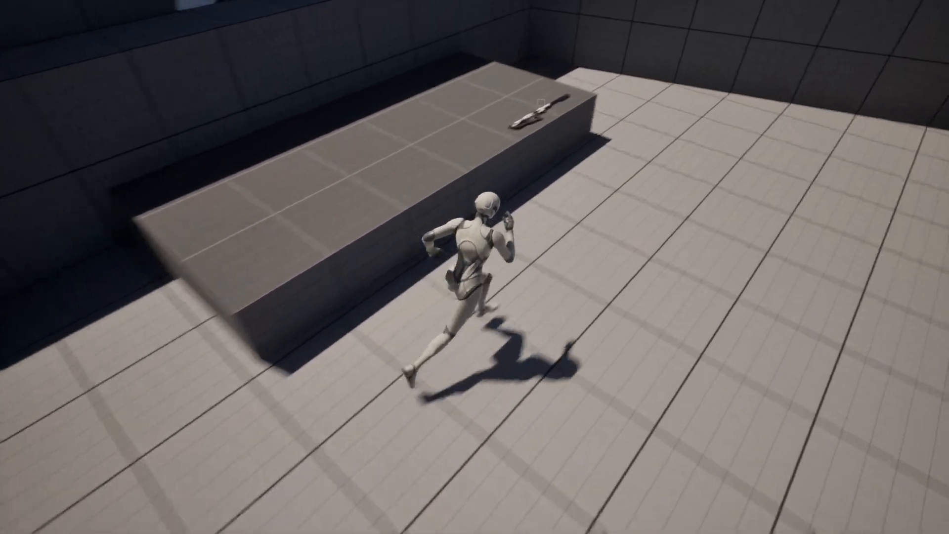
pyautogui.press('w')
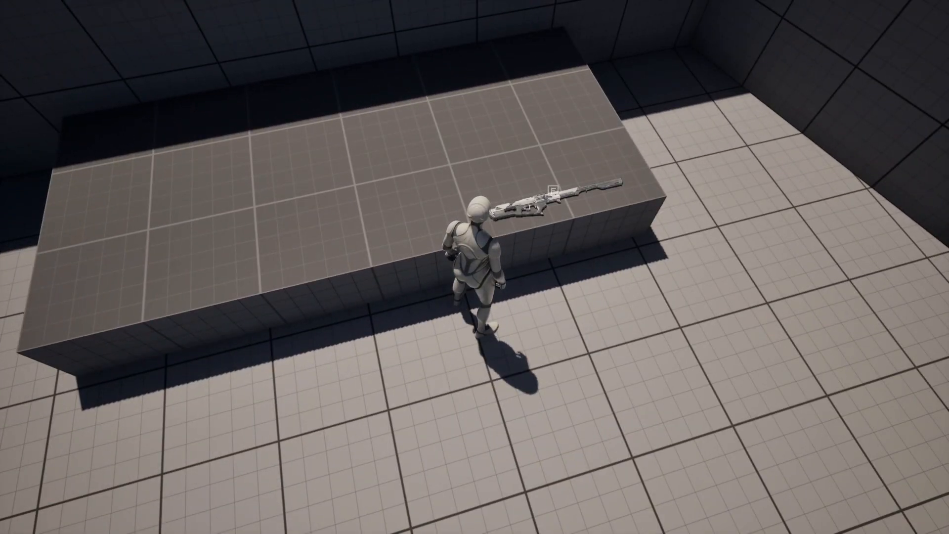
pyautogui.press('w')
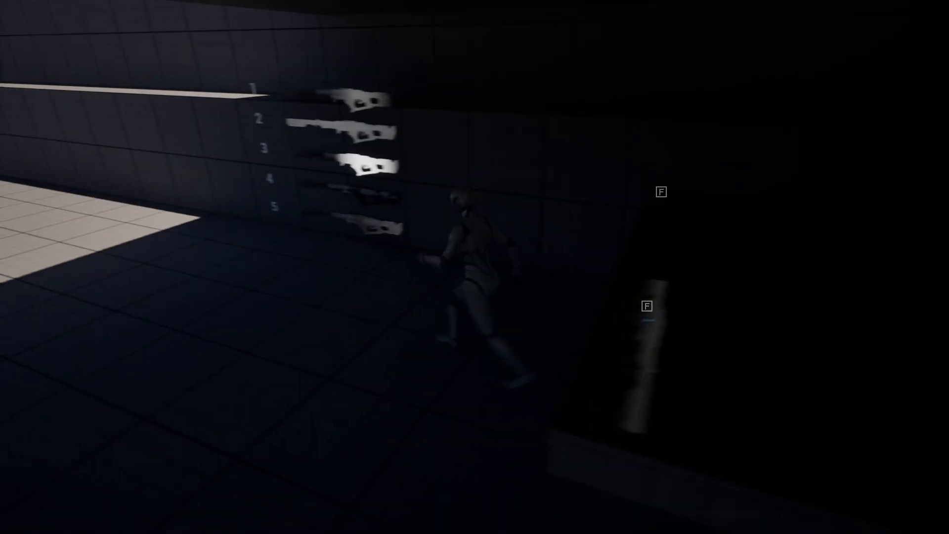
pyautogui.press('a')
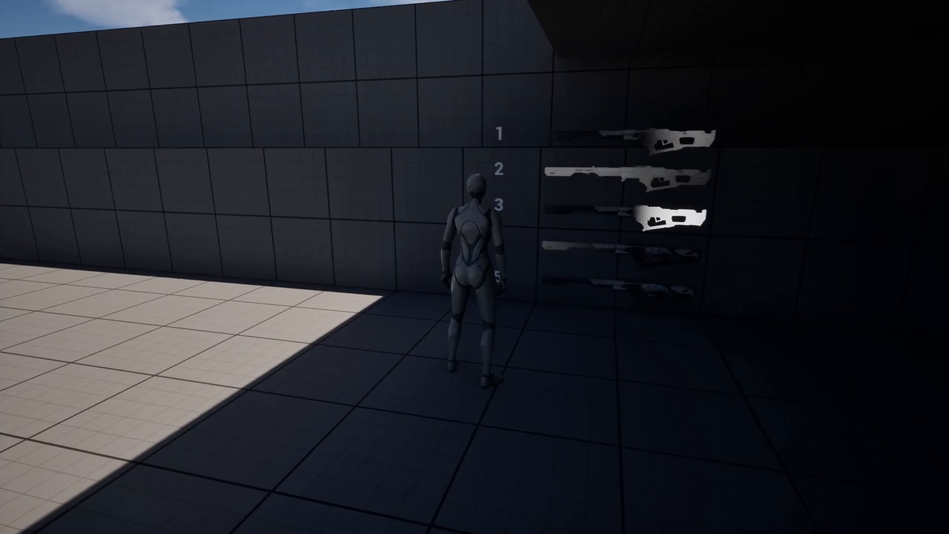
pyautogui.press('a')
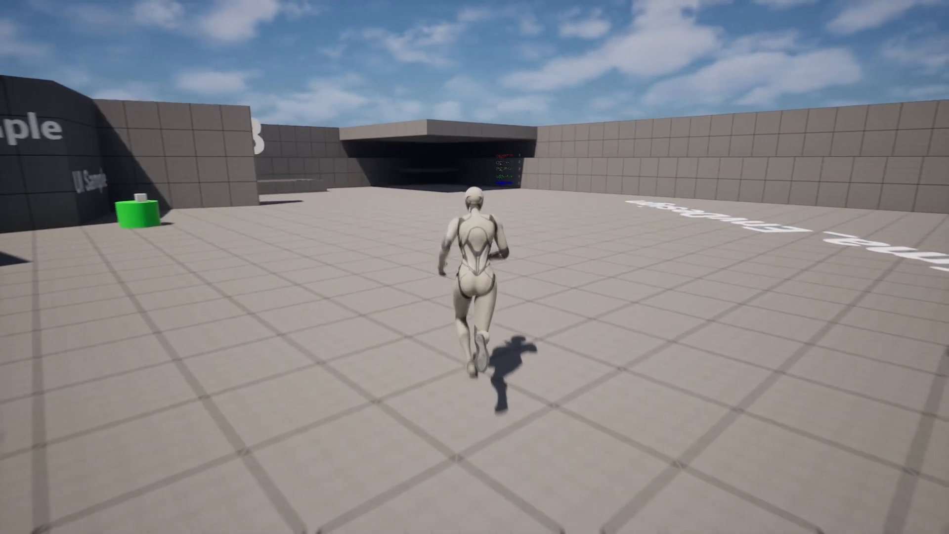
pyautogui.press('w')
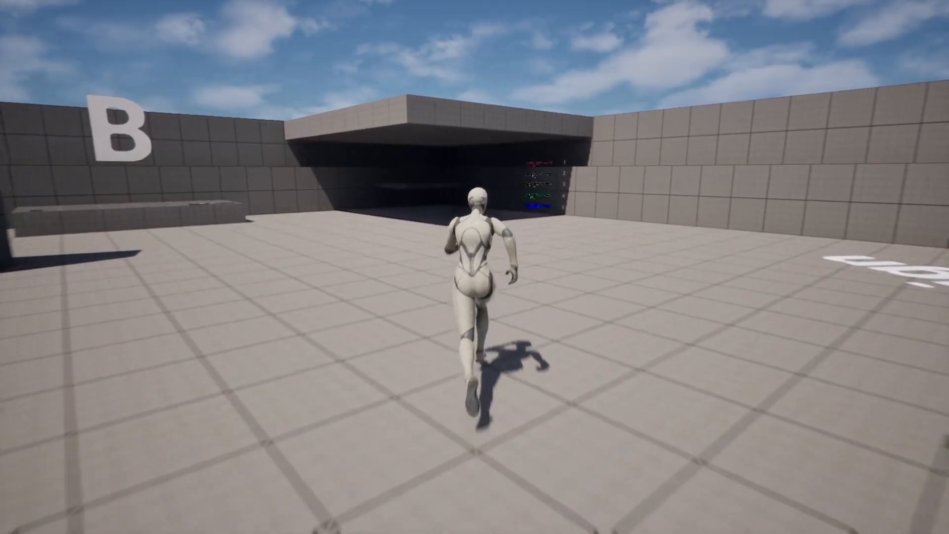
pyautogui.press('w')
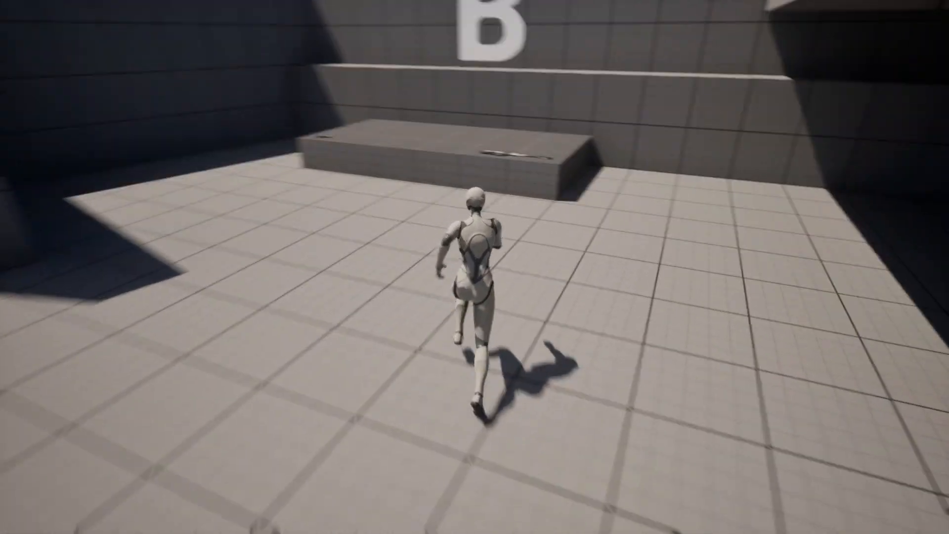
pyautogui.press('w')
pyautogui.press('d')
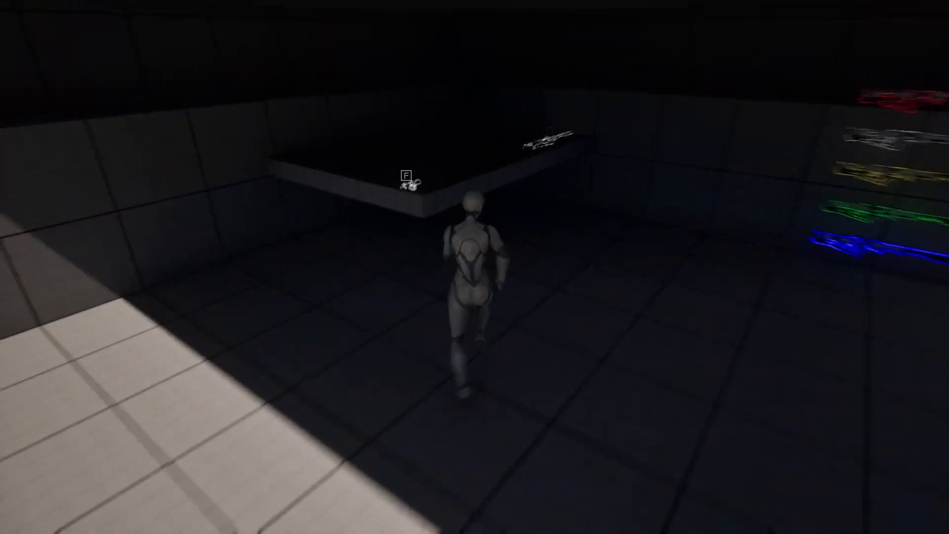
pyautogui.press('w')
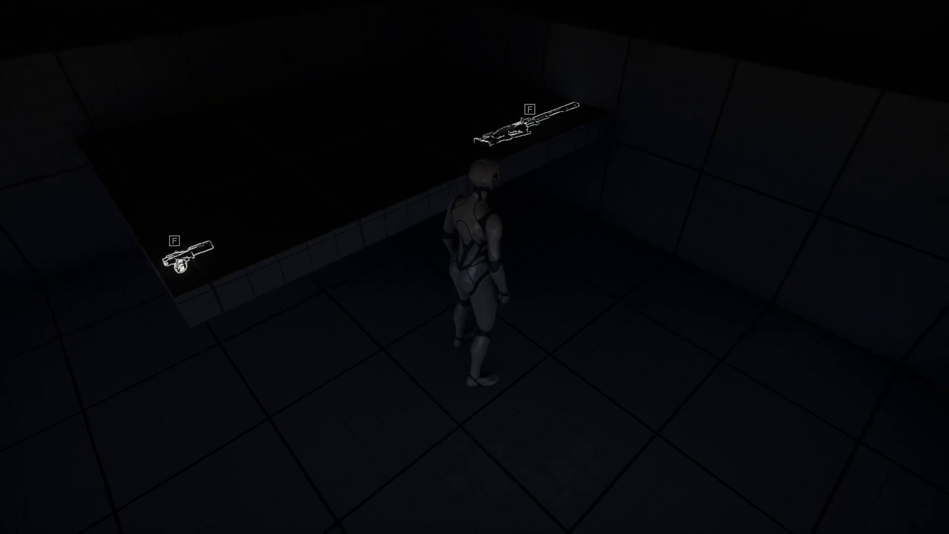
pyautogui.press('d')
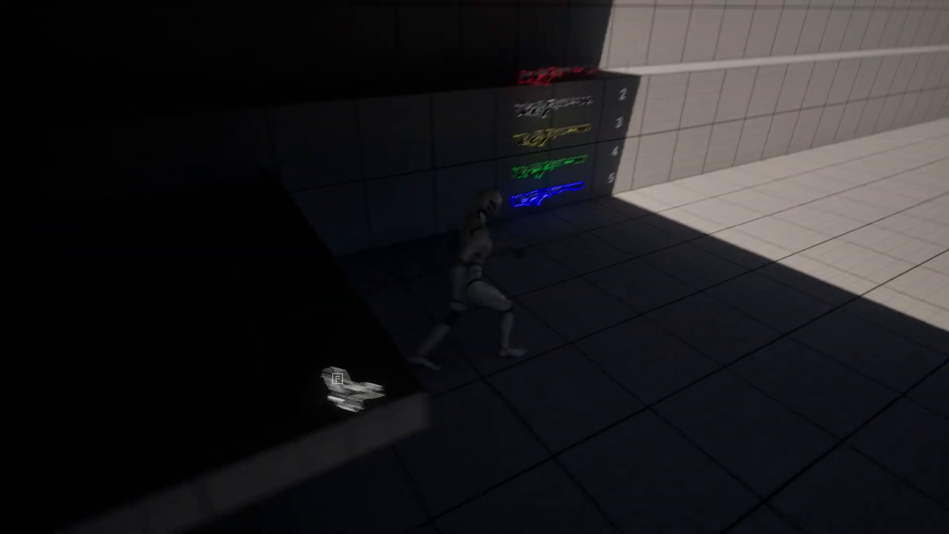
pyautogui.press('w')
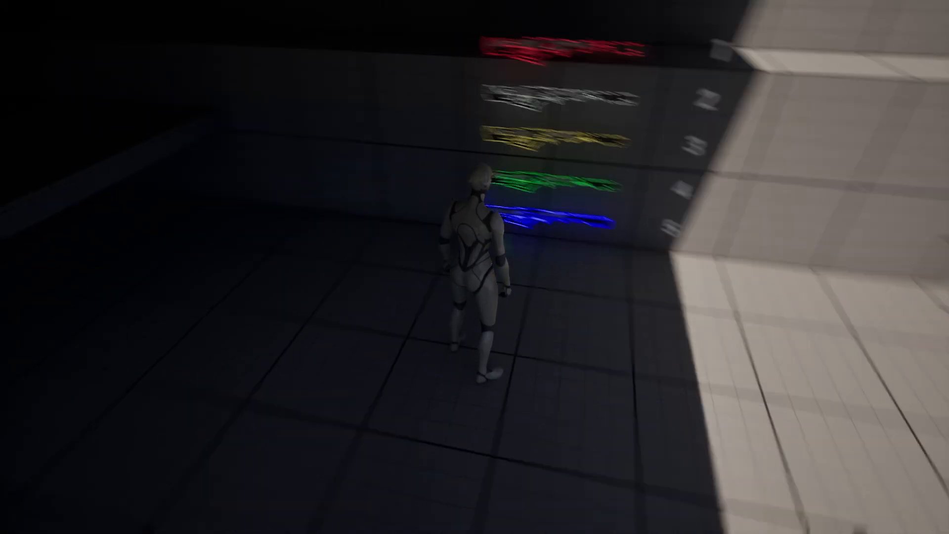
pyautogui.press('w')
pyautogui.press('w')
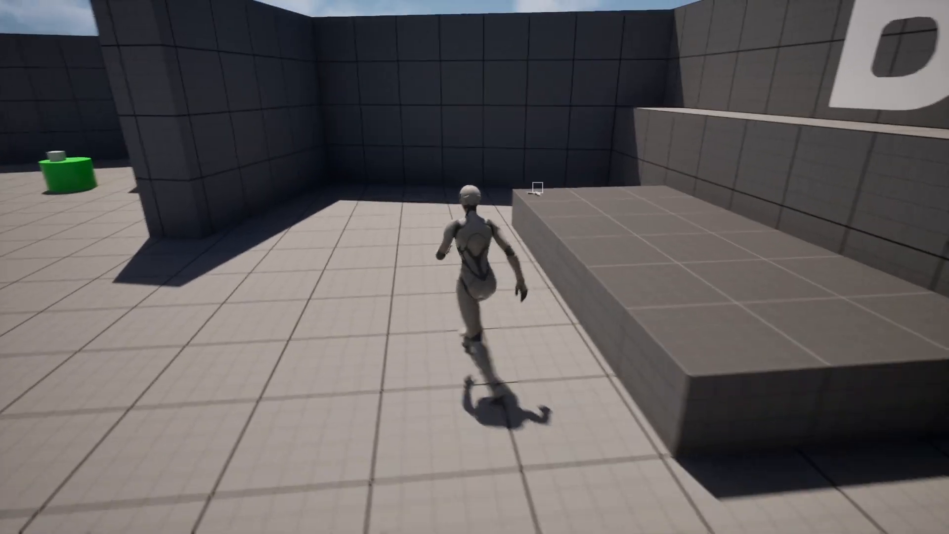
pyautogui.press('w')
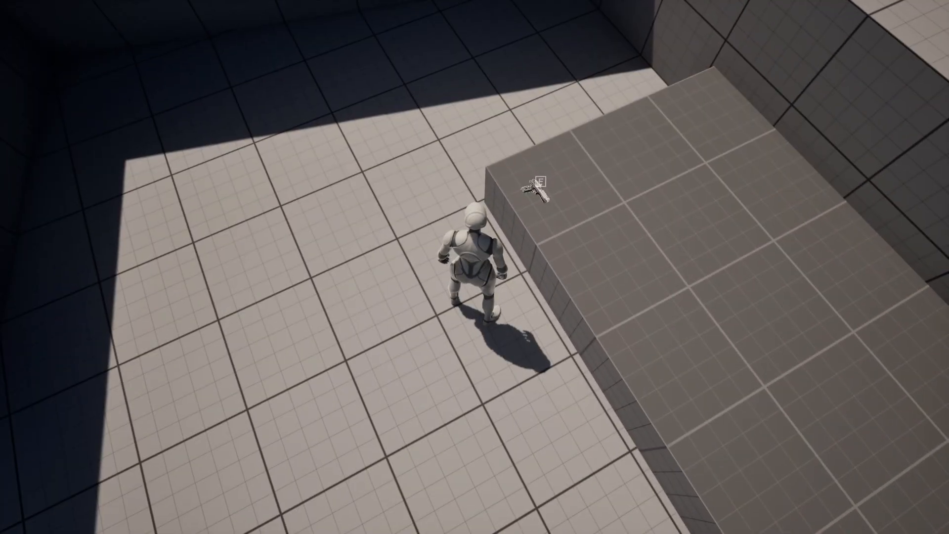
pyautogui.press('e')
pyautogui.press('w')
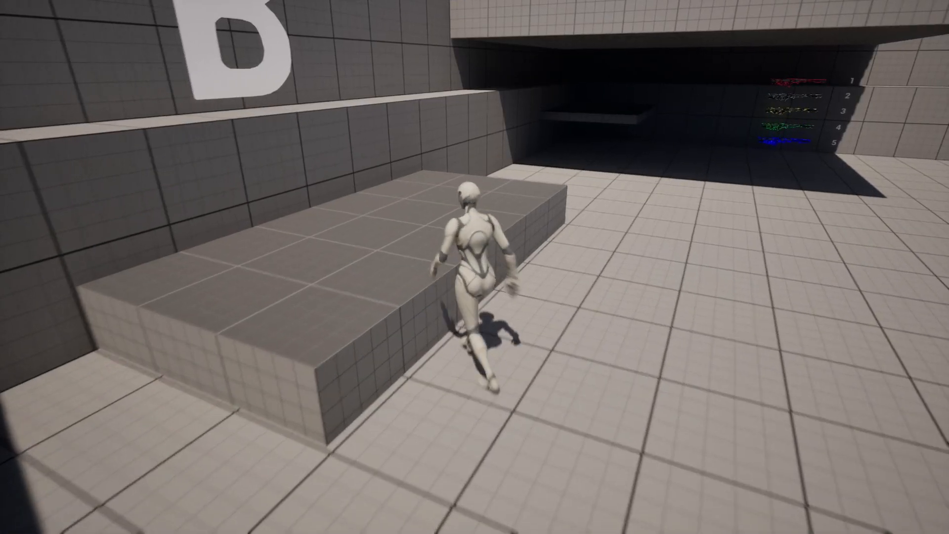
pyautogui.press('space')
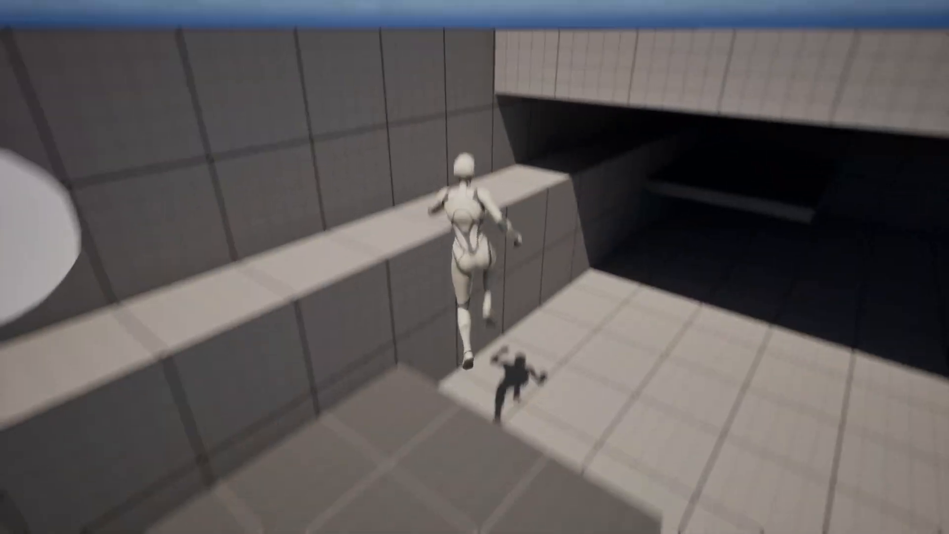
pyautogui.press('w')
pyautogui.press('space')
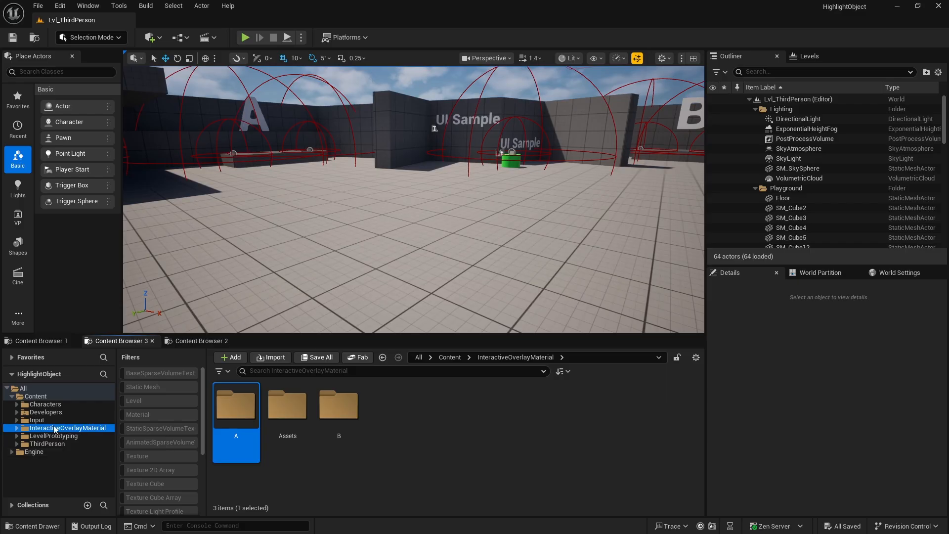
# - Look through the blueprints and overlay materials in the A and B folders of InteractiveOverlayMaterial
pyautogui.click(49, 399)
pyautogui.doubleClick(397, 418)
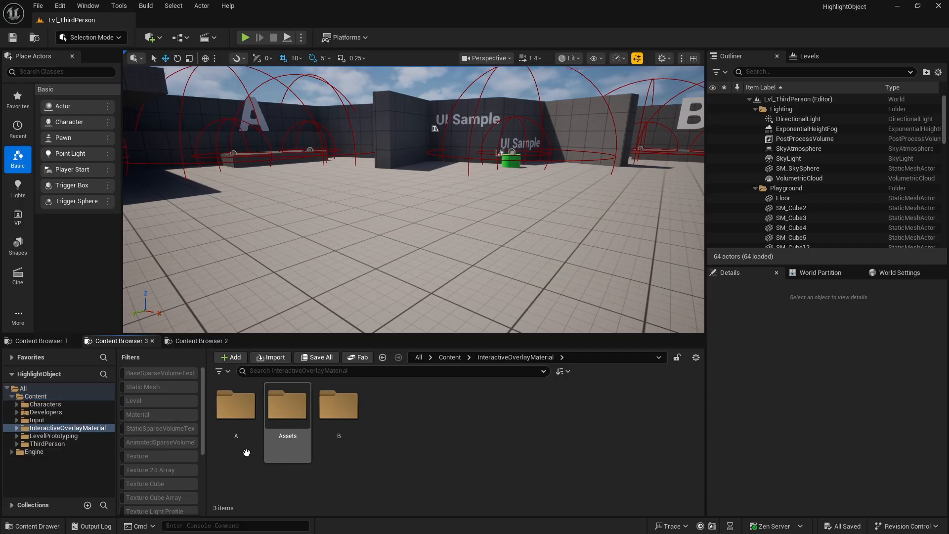
pyautogui.doubleClick(236, 412)
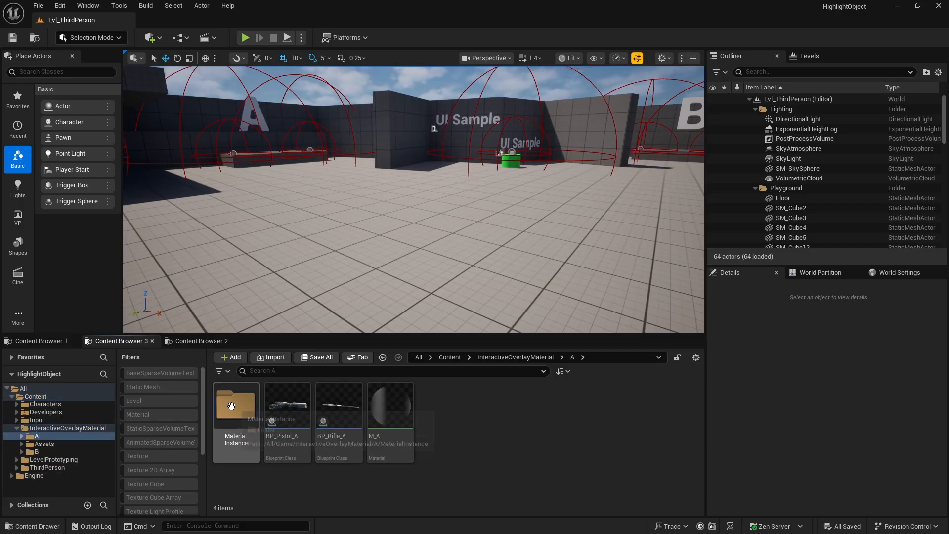
pyautogui.click(71, 452)
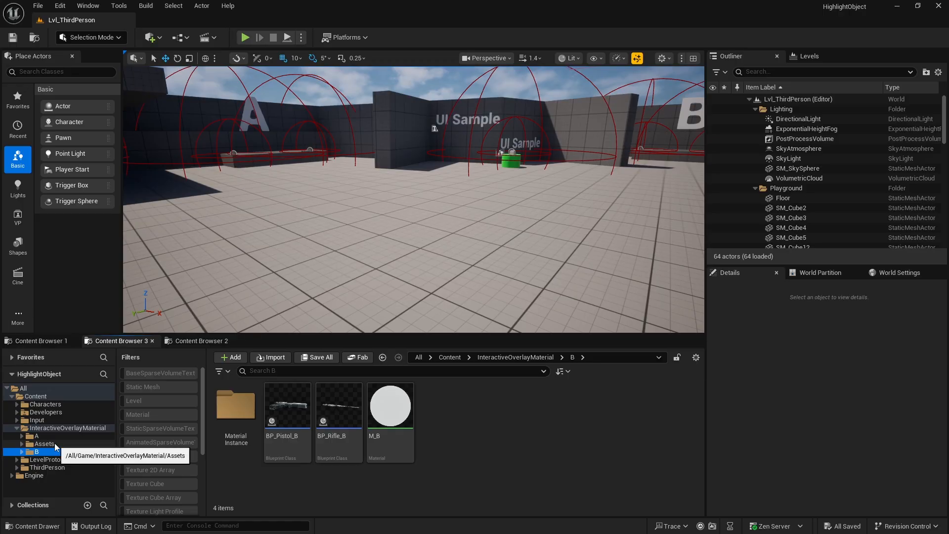
pyautogui.click(54, 443)
pyautogui.click(36, 436)
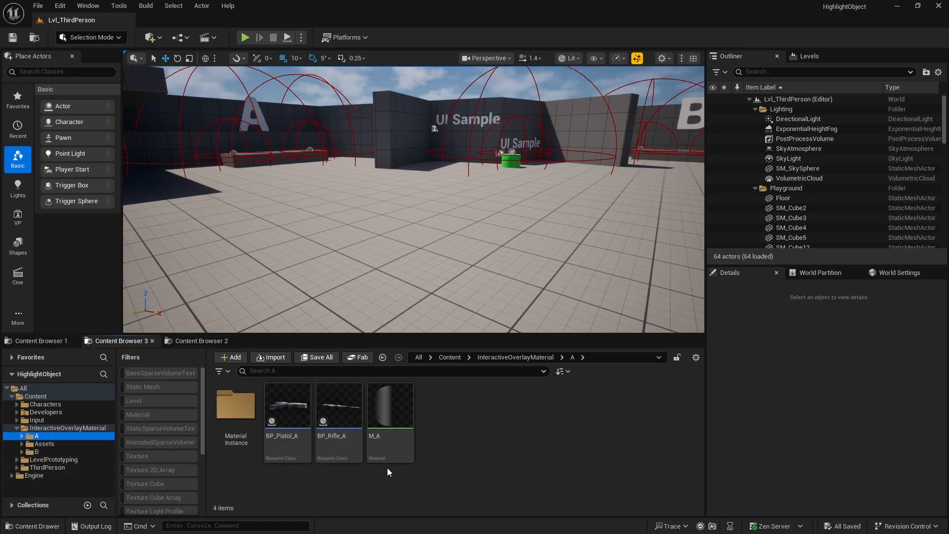
pyautogui.click(389, 444)
pyautogui.click(81, 450)
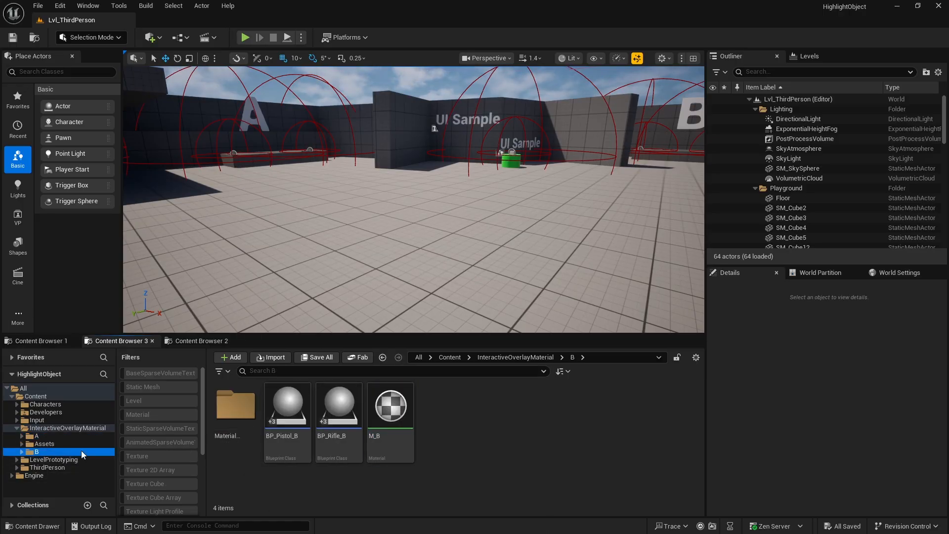
pyautogui.click(378, 420)
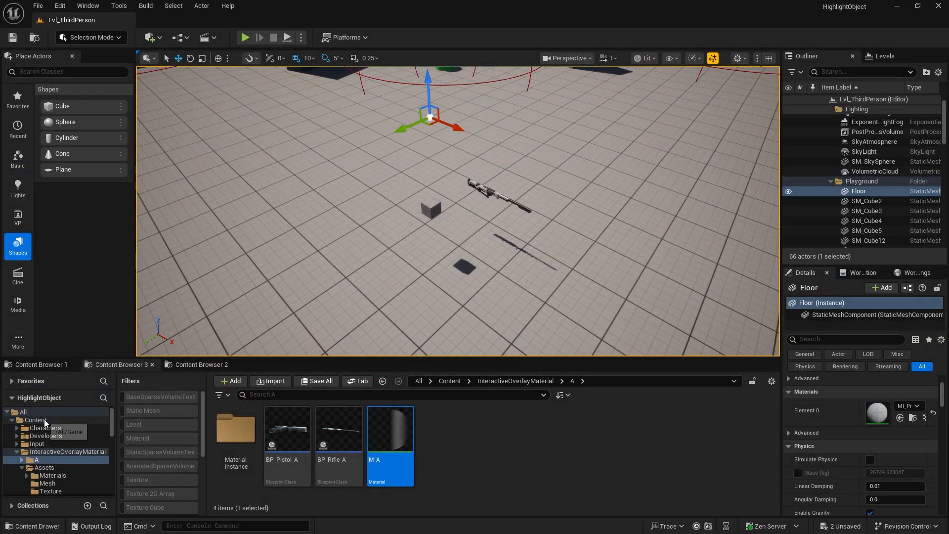
# - Create a material named M_A in the Content folder and open it for editing
pyautogui.click(44, 421)
pyautogui.rightClick(615, 447)
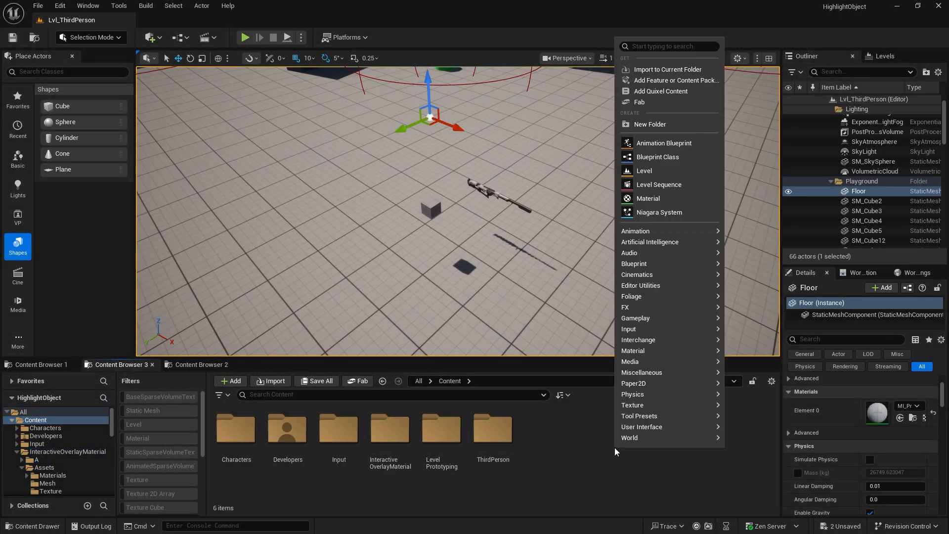
pyautogui.click(674, 197)
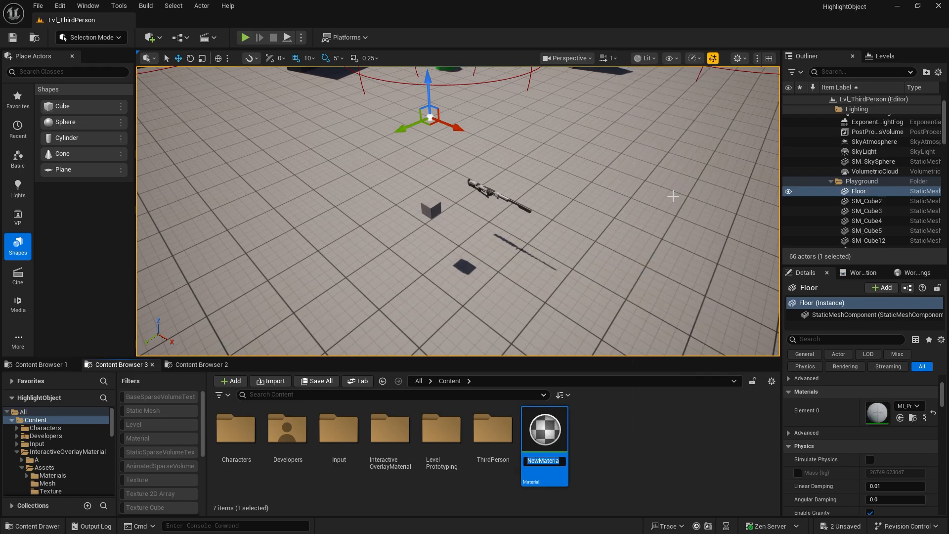
pyautogui.write('M_A')
pyautogui.press('Return')
pyautogui.doubleClick(543, 435)
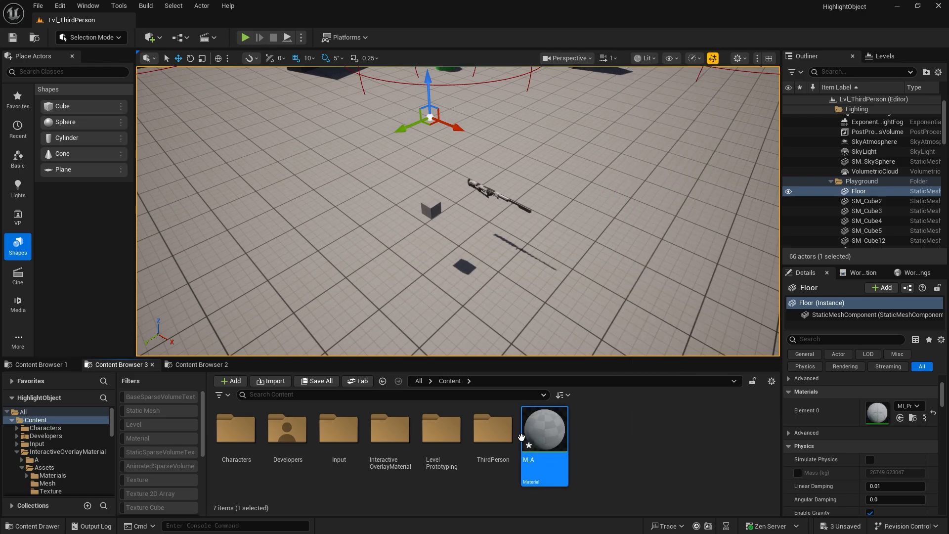
pyautogui.click(699, 63)
pyautogui.click(716, 88)
pyautogui.click(744, 85)
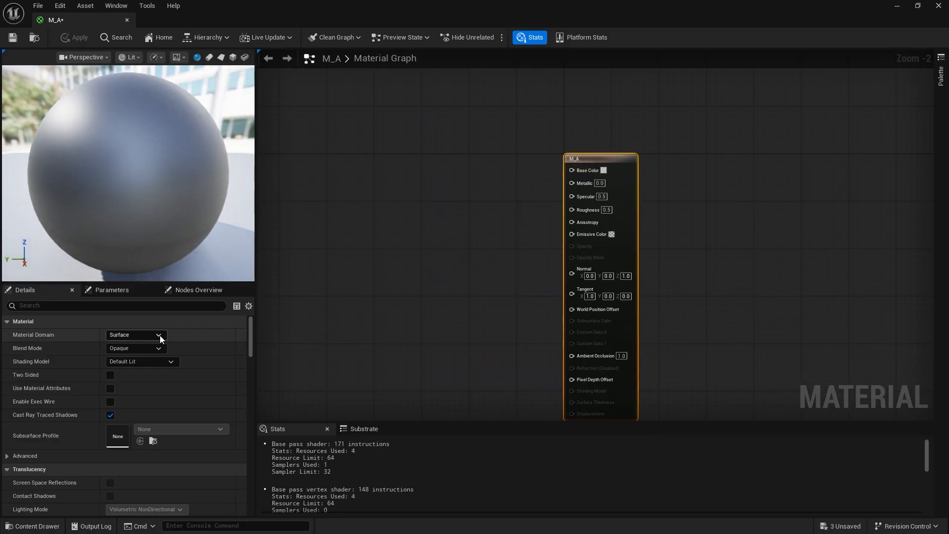
# - Set the M_A material to Translucent blend mode with the Unlit shading model, and make it two-sided
pyautogui.click(148, 348)
pyautogui.click(150, 378)
pyautogui.click(135, 361)
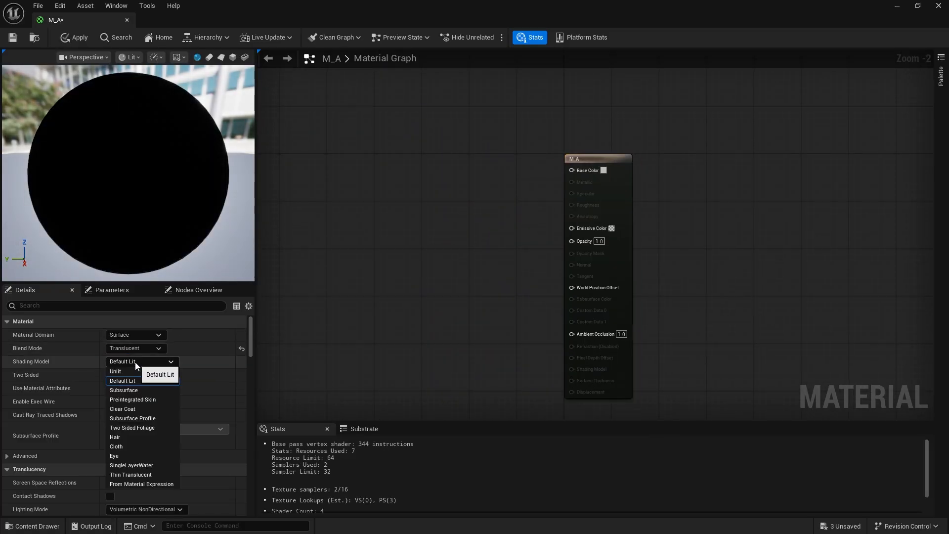
pyautogui.click(133, 373)
pyautogui.click(112, 376)
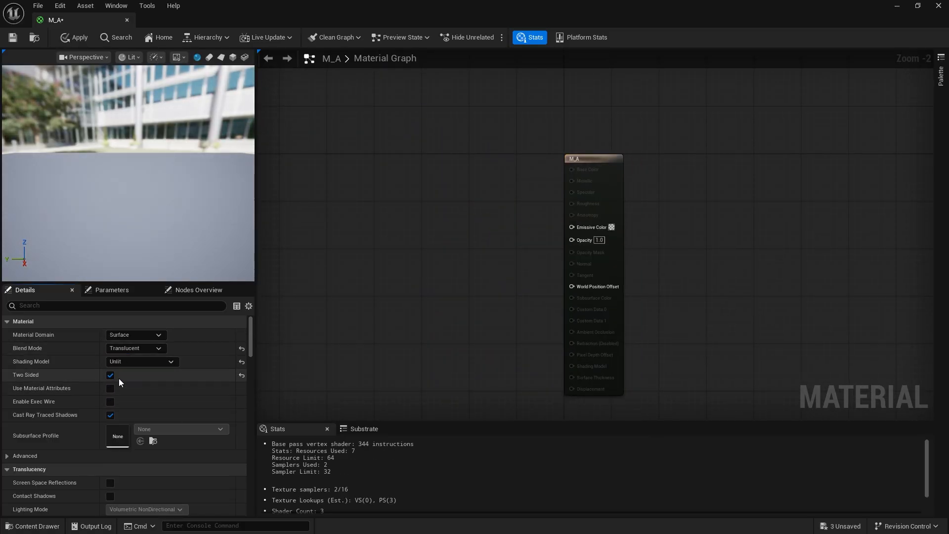
# - Add a Time node in empty graph space well ahead of the M_A output node
pyautogui.moveTo(385, 273); pyautogui.dragTo(759, 204, button='right')
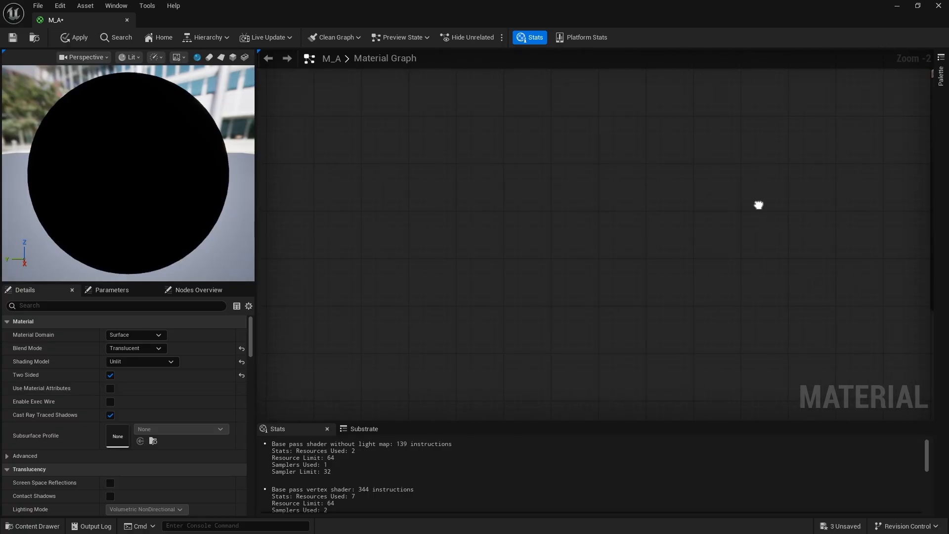
pyautogui.rightClick(492, 243)
pyautogui.write('time')
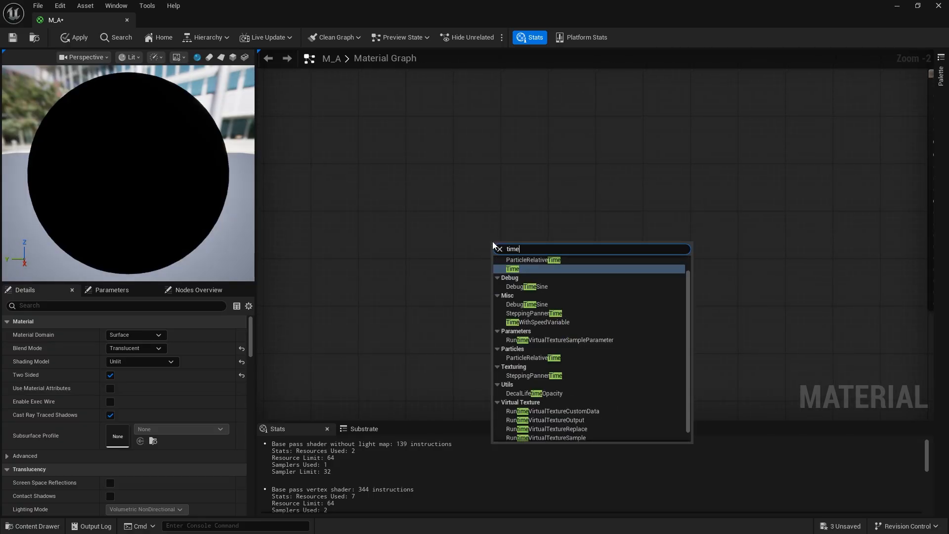
pyautogui.press('Return')
pyautogui.moveTo(551, 286); pyautogui.dragTo(493, 272, button='right')
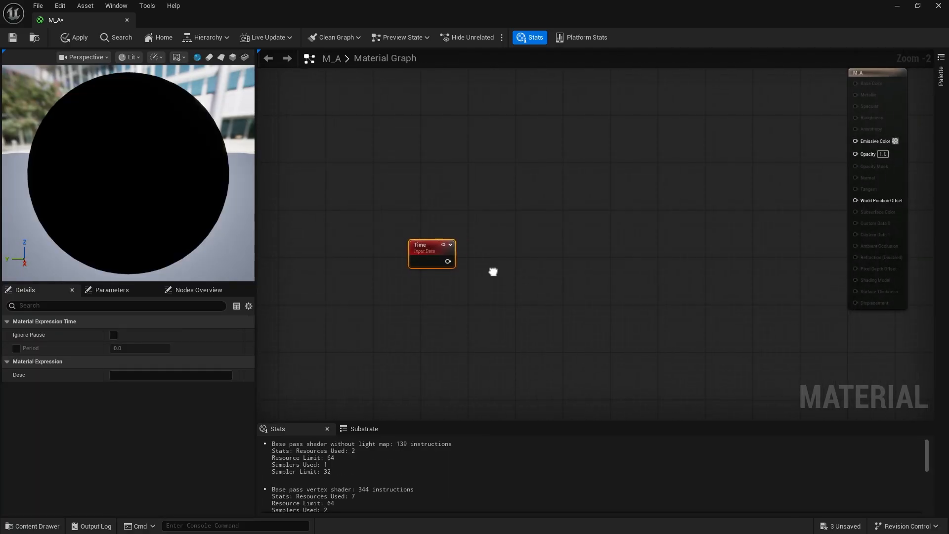
# - Create Add and Multiply nodes, wiring Time into Multiply's A input and Multiply's output into Add's B input
pyautogui.click(515, 219)
pyautogui.scroll(2, 516, 220)
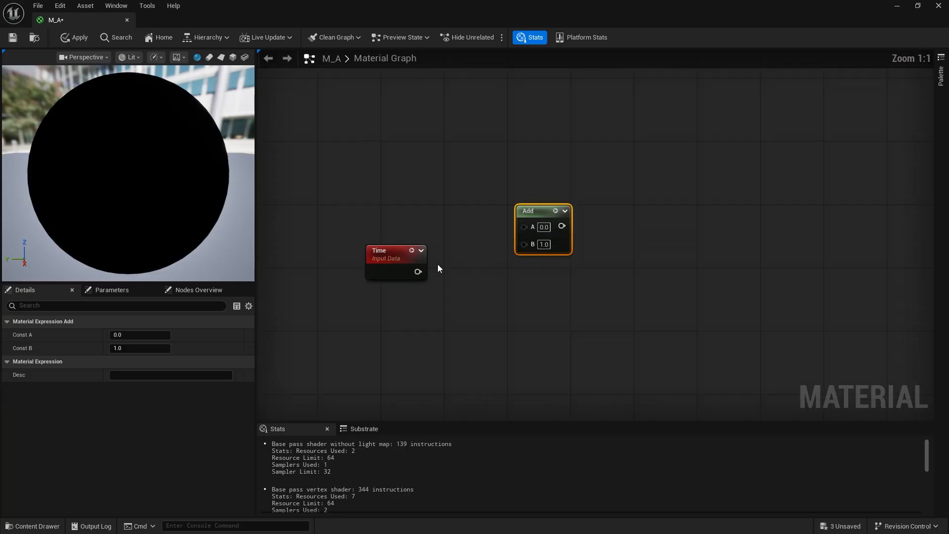
pyautogui.click(455, 270)
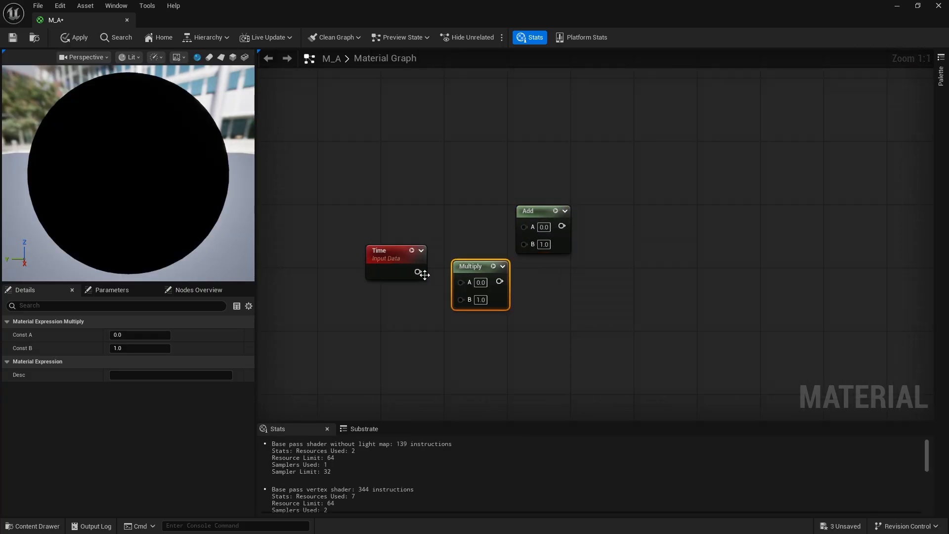
pyautogui.moveTo(418, 272); pyautogui.dragTo(524, 245)
pyautogui.moveTo(397, 259); pyautogui.dragTo(389, 252)
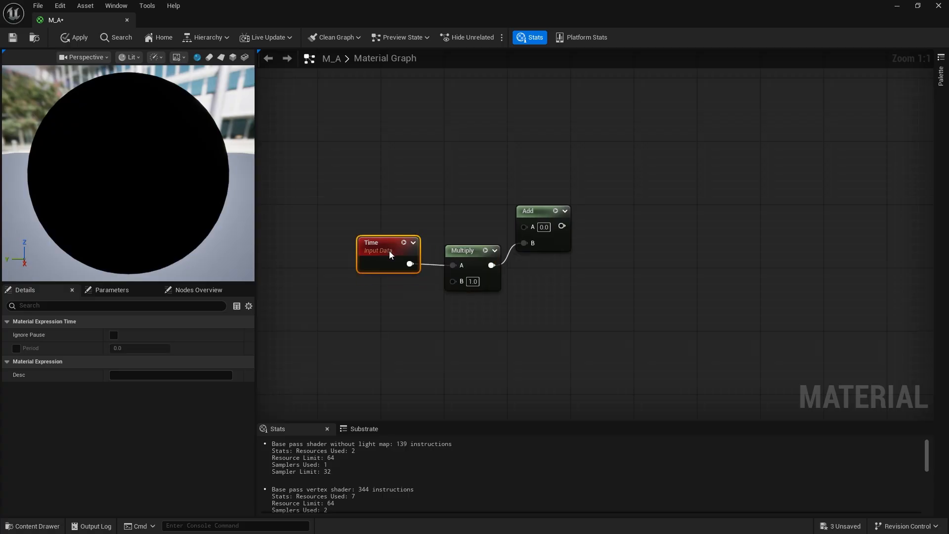
# - Add a Constant feeding Multiply's B input and convert it to a parameter named Wave Speed
pyautogui.press('1')
pyautogui.click(404, 306)
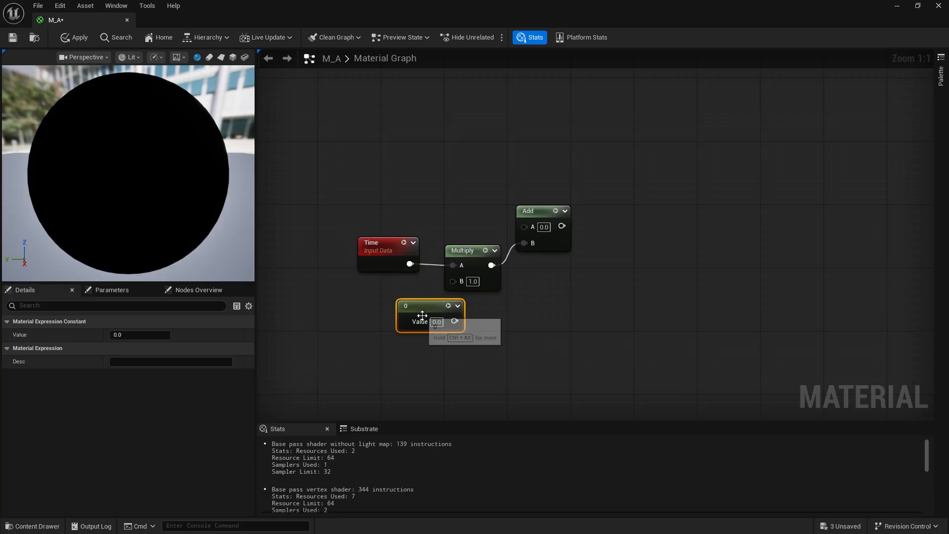
pyautogui.moveTo(426, 314); pyautogui.dragTo(395, 310)
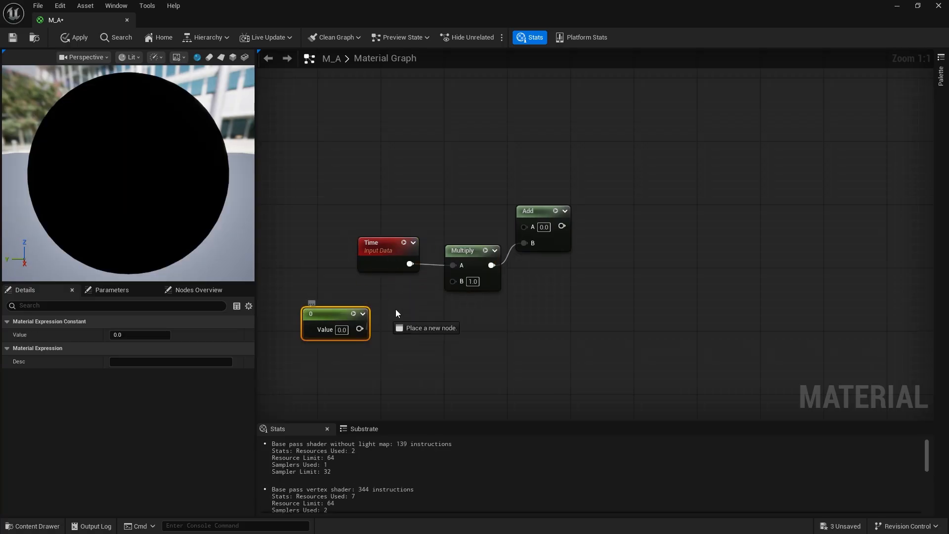
pyautogui.rightClick(340, 316)
pyautogui.click(385, 101)
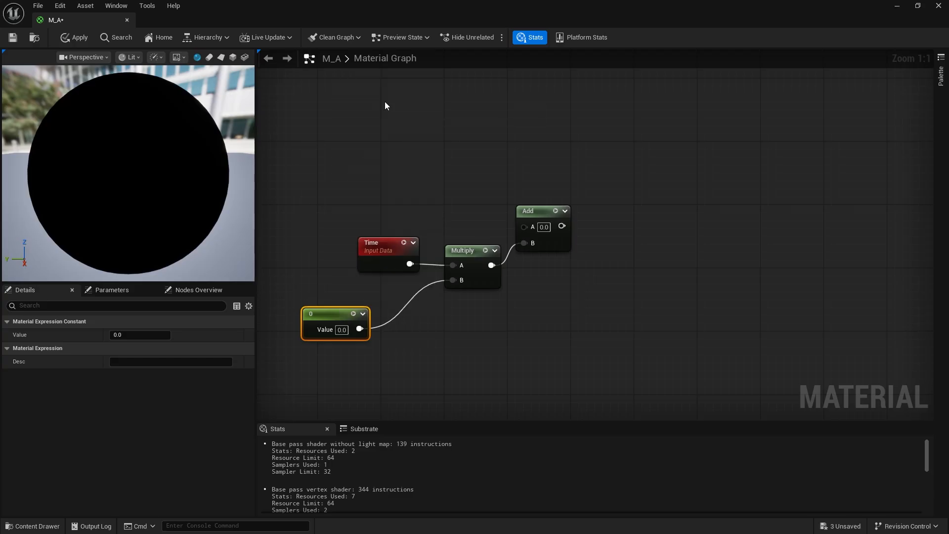
pyautogui.write('Wave')
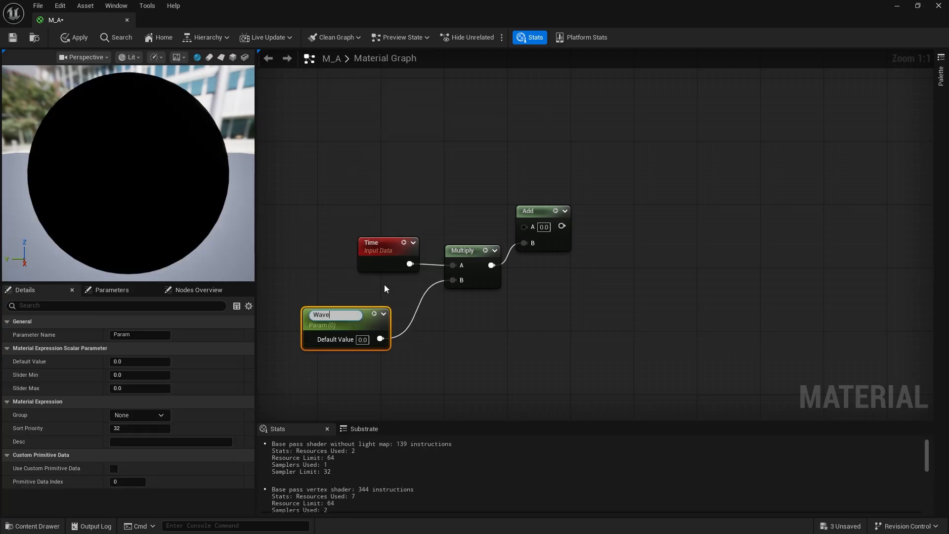
pyautogui.write(' Speed')
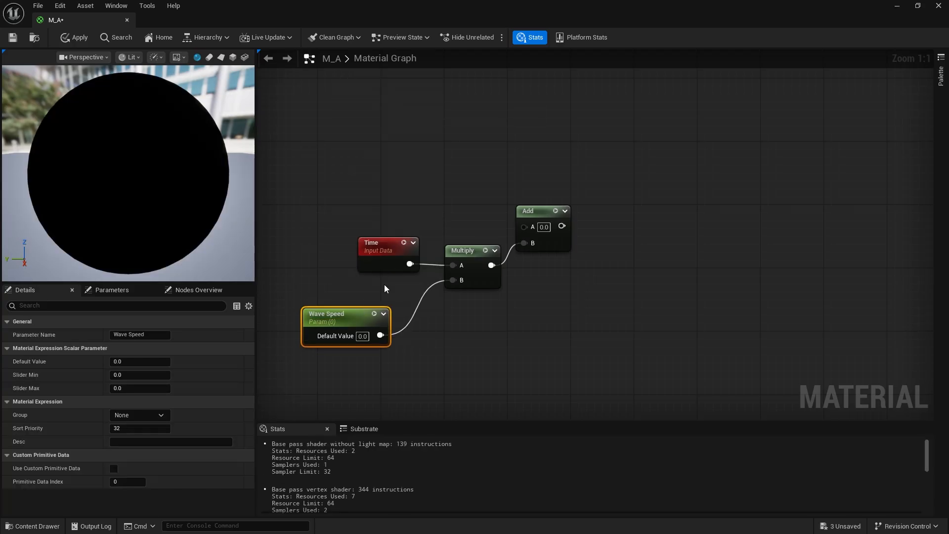
pyautogui.press('Return')
# - Set the Wave Speed parameter's default value to 1
pyautogui.click(362, 336)
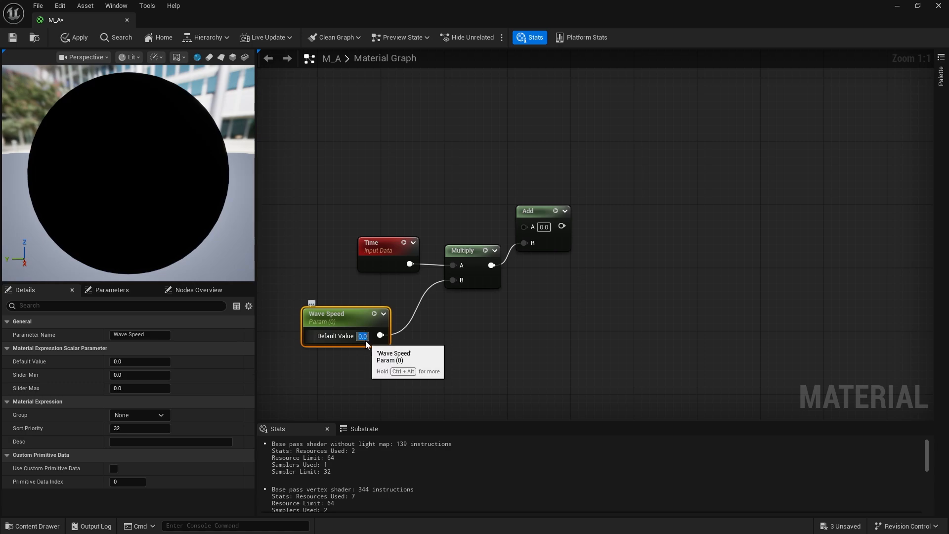
pyautogui.write('1')
pyautogui.press('Return')
pyautogui.click(495, 314)
# - Add an Absolute World Position node and feed its XYZ output into a new Component Mask node
pyautogui.moveTo(489, 305); pyautogui.dragTo(472, 358, button='right')
pyautogui.moveTo(410, 238); pyautogui.dragTo(675, 261, button='right')
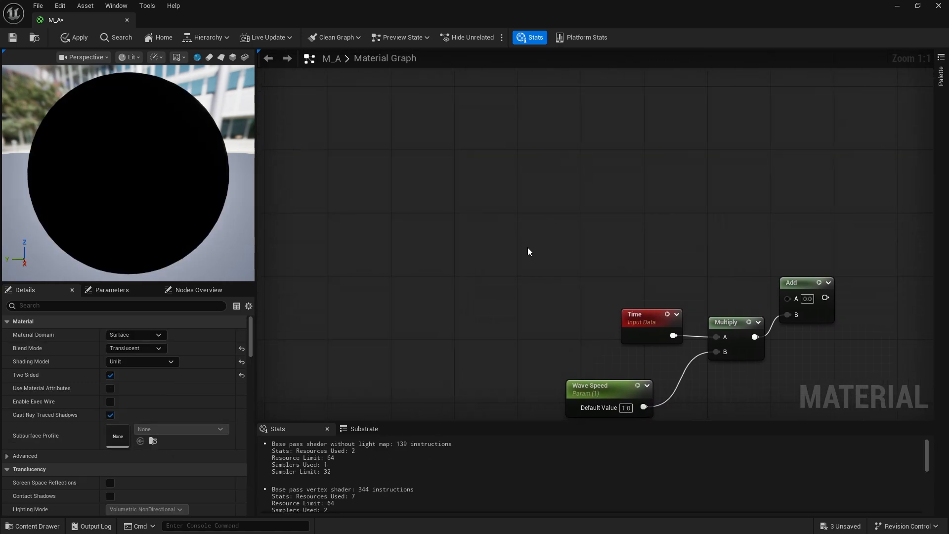
pyautogui.rightClick(379, 186)
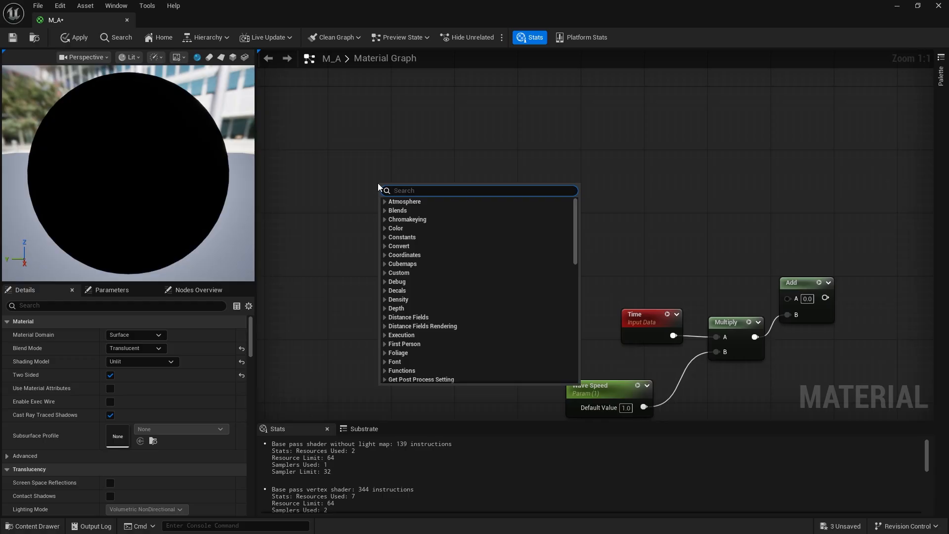
pyautogui.write('world')
pyautogui.press('Return')
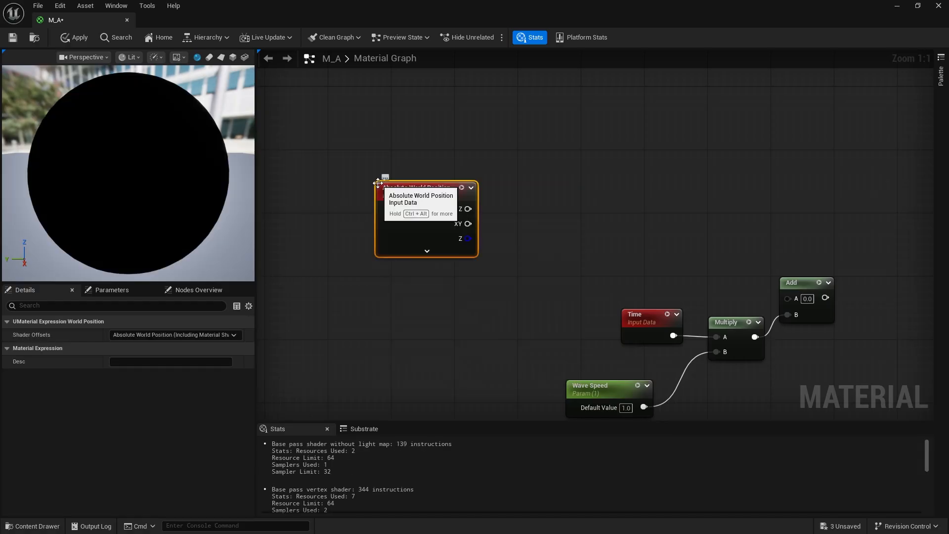
pyautogui.moveTo(442, 193); pyautogui.dragTo(485, 206)
pyautogui.write('mask')
pyautogui.press('Return')
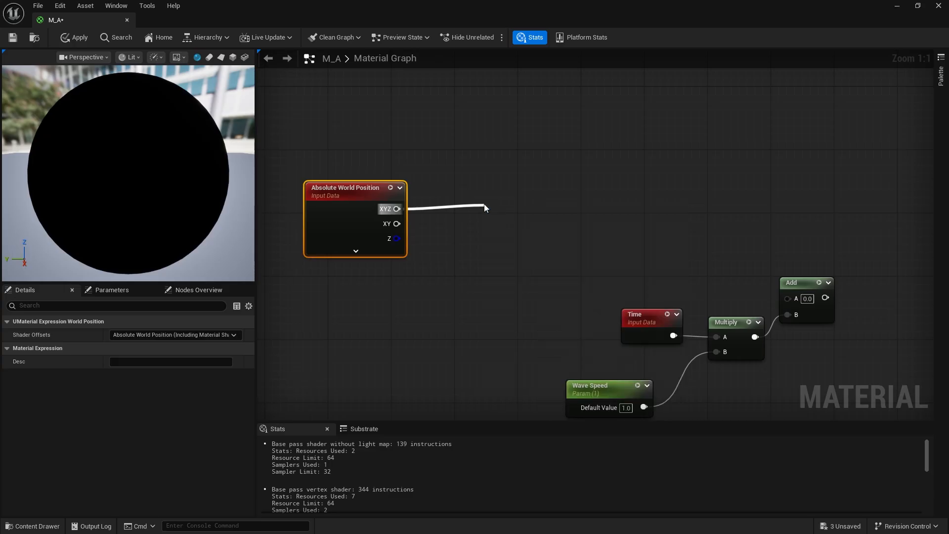
# - Restrict the Component Mask to the R channel only and collapse its channel options
pyautogui.click(509, 241)
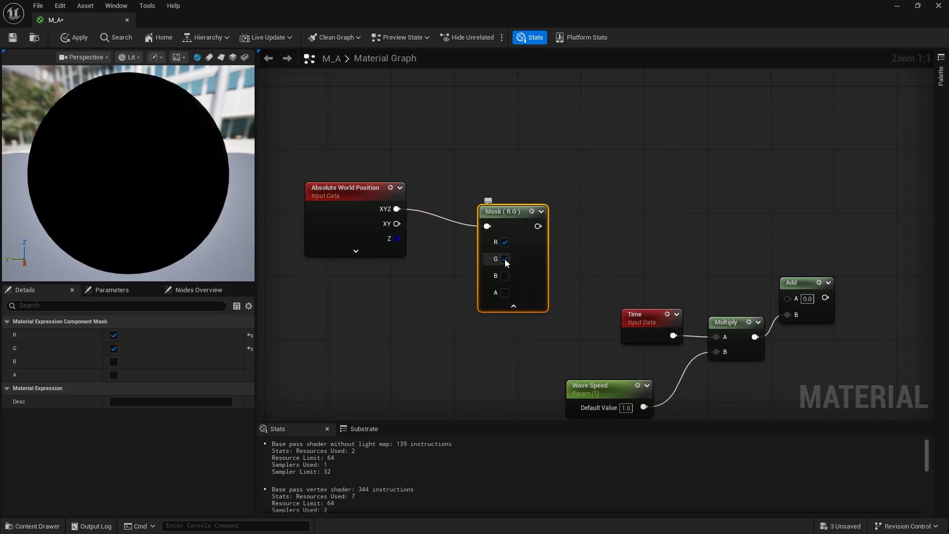
pyautogui.click(504, 258)
pyautogui.moveTo(505, 259); pyautogui.dragTo(444, 257, button='right')
pyautogui.click(453, 305)
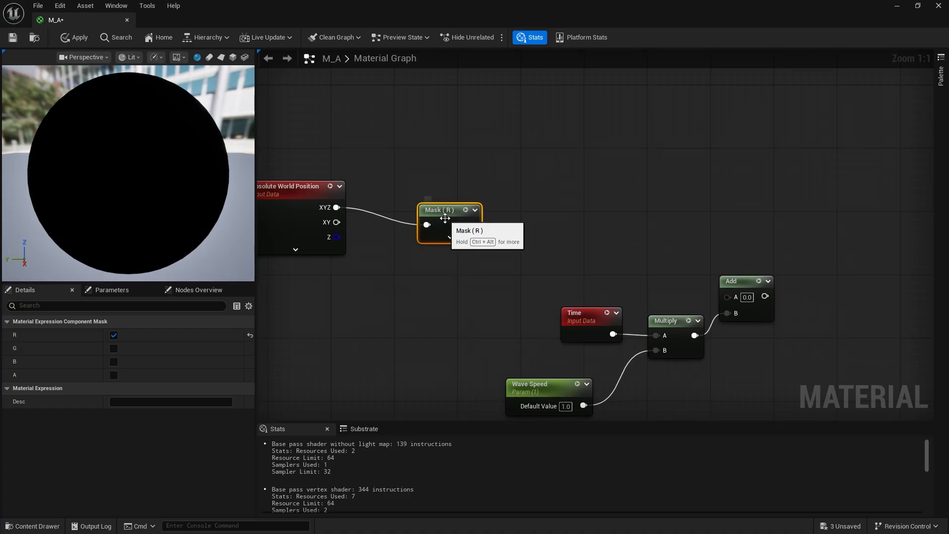
# - Feed the R mask's output into input A of a new Divide node
pyautogui.moveTo(440, 224); pyautogui.dragTo(524, 218)
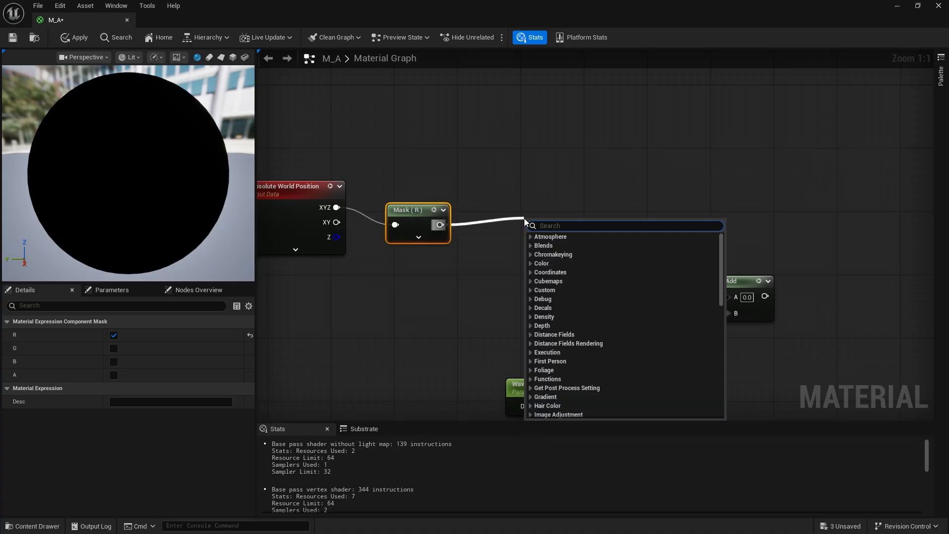
pyautogui.write('divi')
pyautogui.press('Return')
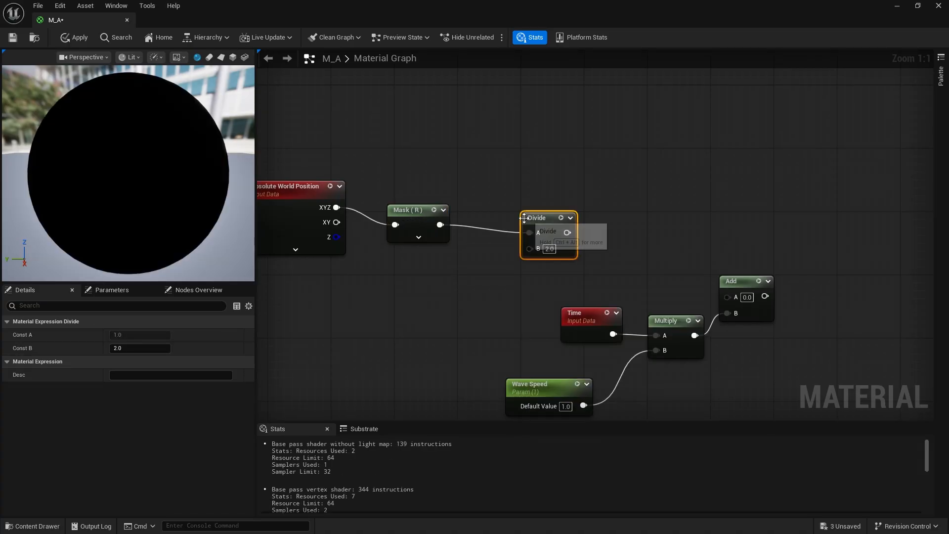
# - Promote Divide's B input to a parameter named Wave Width with a default value of 80, placed below the mask
pyautogui.rightClick(530, 250)
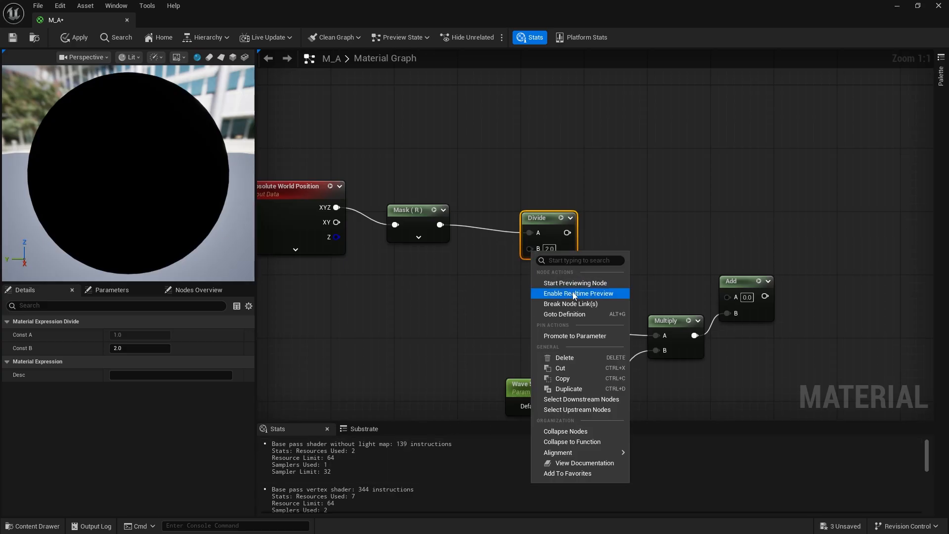
pyautogui.click(579, 338)
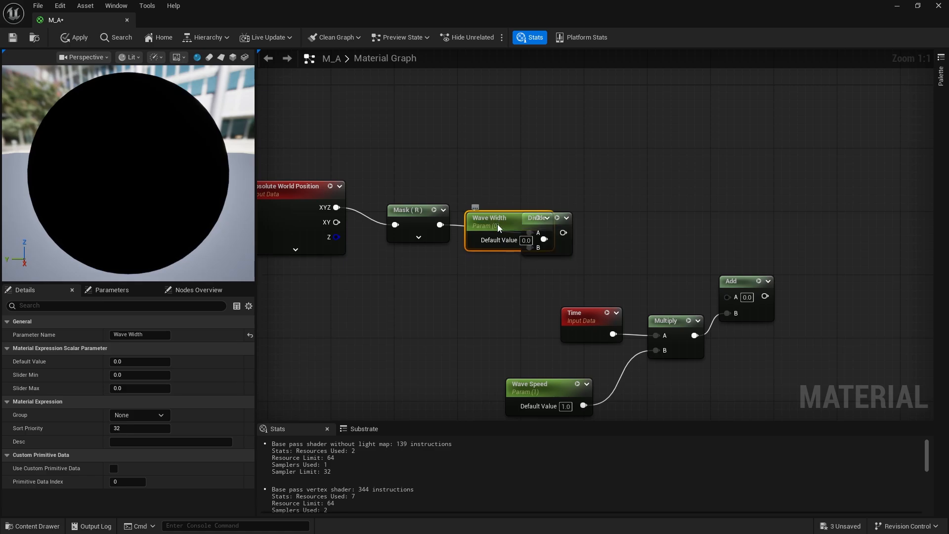
pyautogui.moveTo(497, 224); pyautogui.dragTo(373, 292)
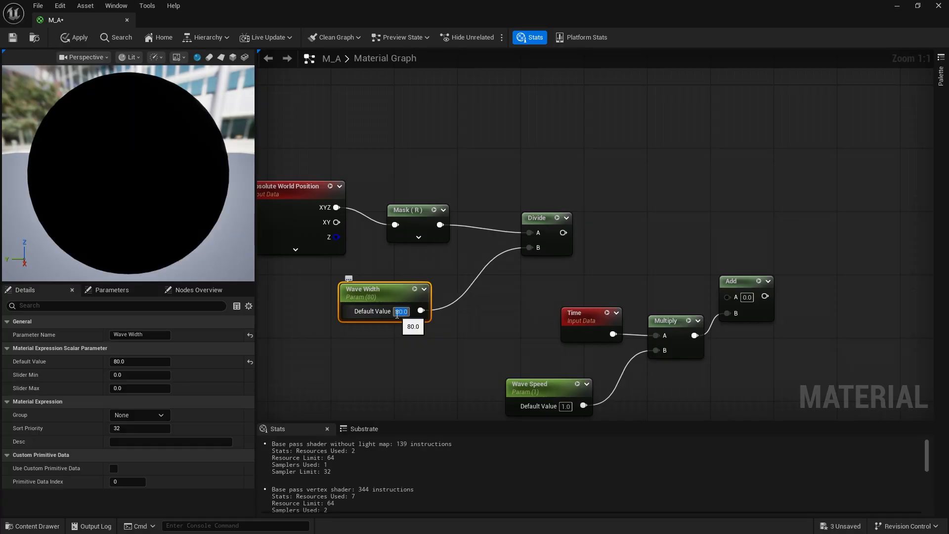
pyautogui.click(539, 308)
# - Connect Divide's output to Add's A input and feed the Add result into a new Sine node
pyautogui.moveTo(605, 273); pyautogui.dragTo(502, 270, button='right')
pyautogui.moveTo(459, 230); pyautogui.dragTo(623, 295)
pyautogui.scroll(-3, 529, 263)
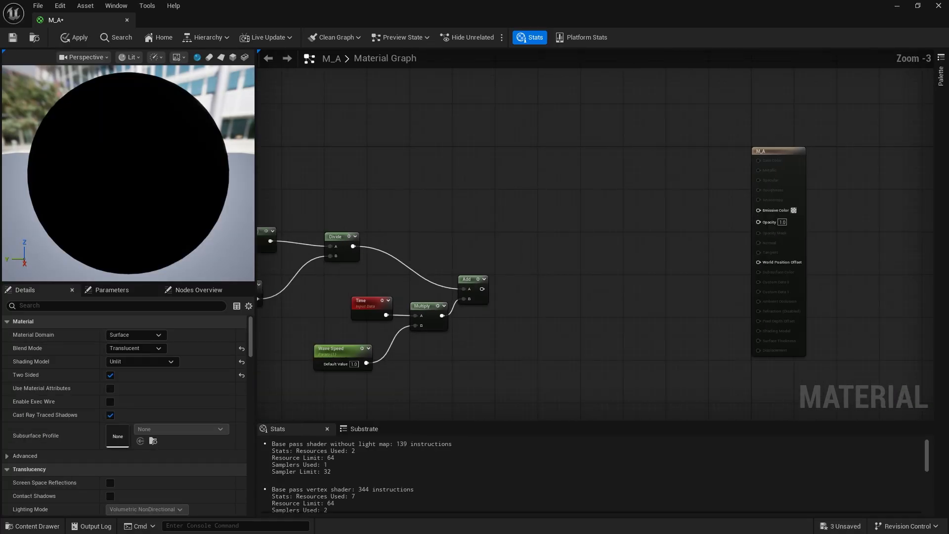
pyautogui.moveTo(558, 259); pyautogui.dragTo(534, 277, button='right')
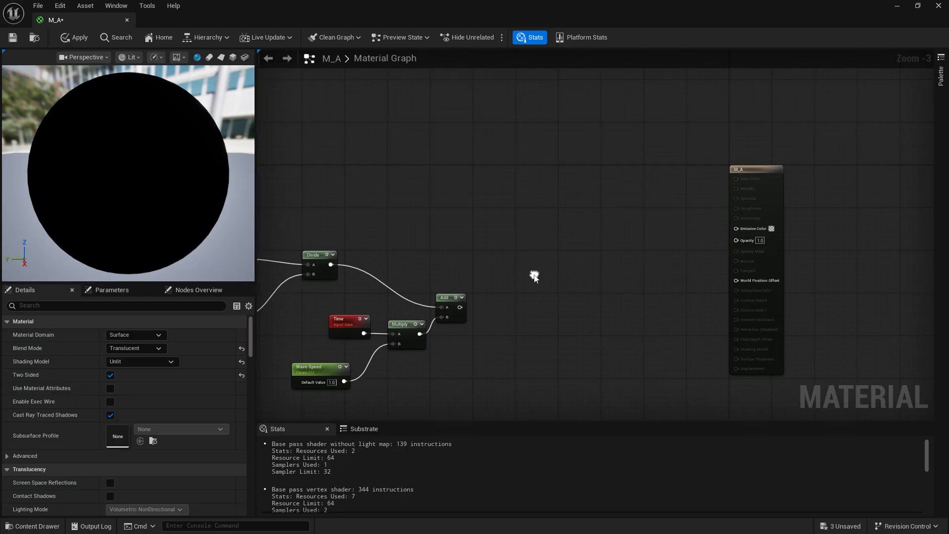
pyautogui.moveTo(455, 310); pyautogui.dragTo(502, 314)
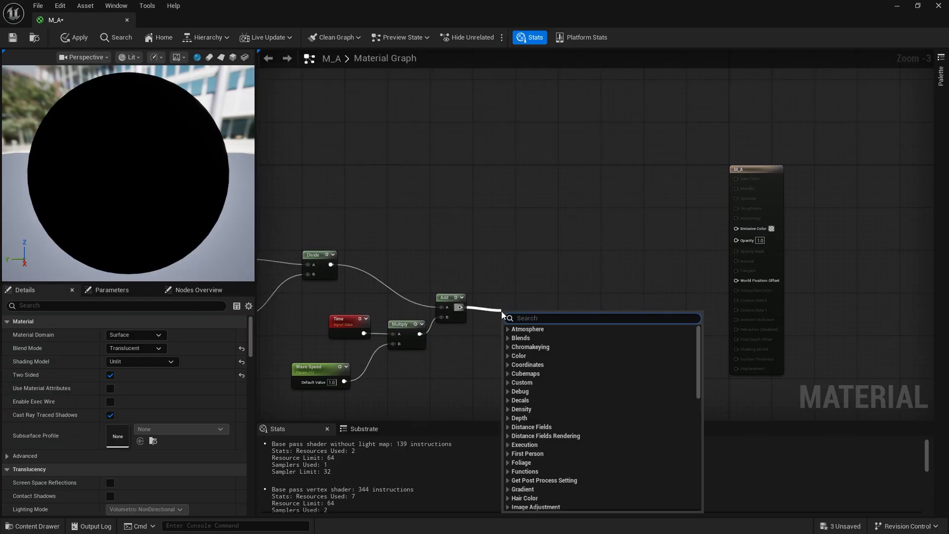
pyautogui.write('sine')
pyautogui.press('Return')
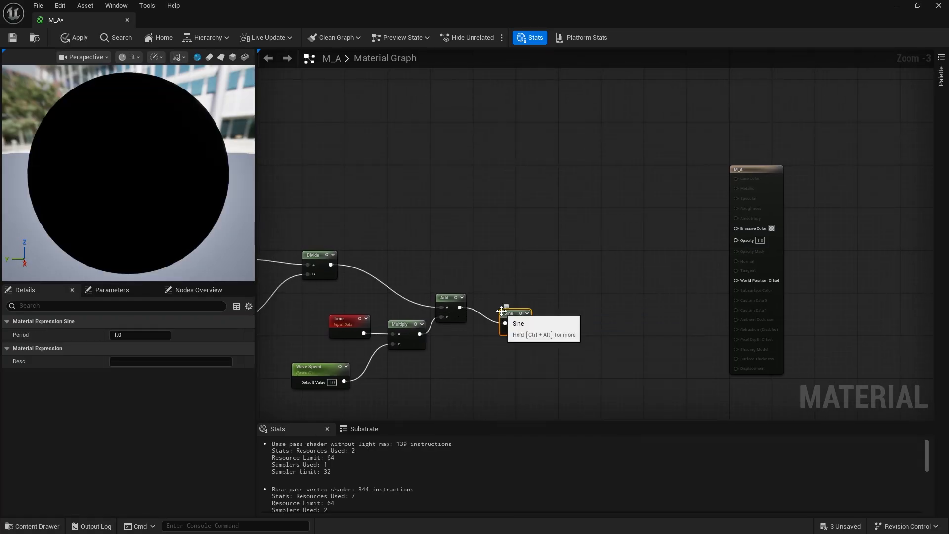
# - Add a Lerp node between Sine and the M_A output node and connect Sine to its Alpha input
pyautogui.moveTo(598, 263); pyautogui.dragTo(580, 275, button='right')
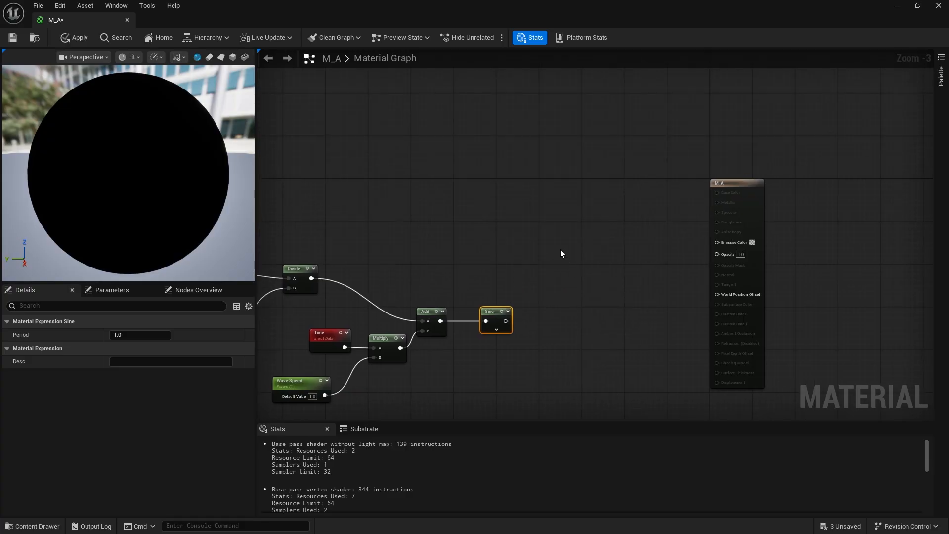
pyautogui.click(544, 248)
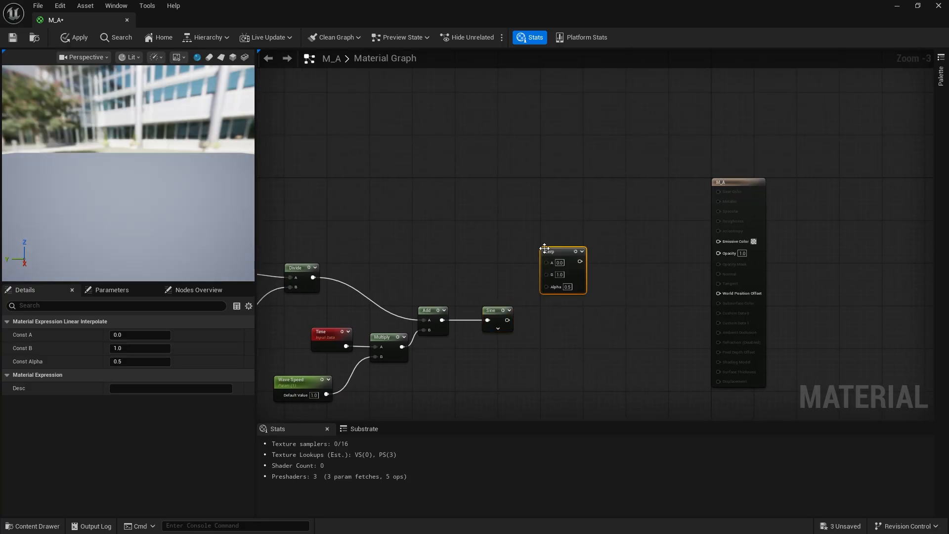
pyautogui.scroll(3, 566, 277)
pyautogui.moveTo(485, 322); pyautogui.dragTo(549, 289)
# - Promote Lerp's A input to a parameter named Opacity Range Min and place it clear of the Lerp node
pyautogui.rightClick(532, 254)
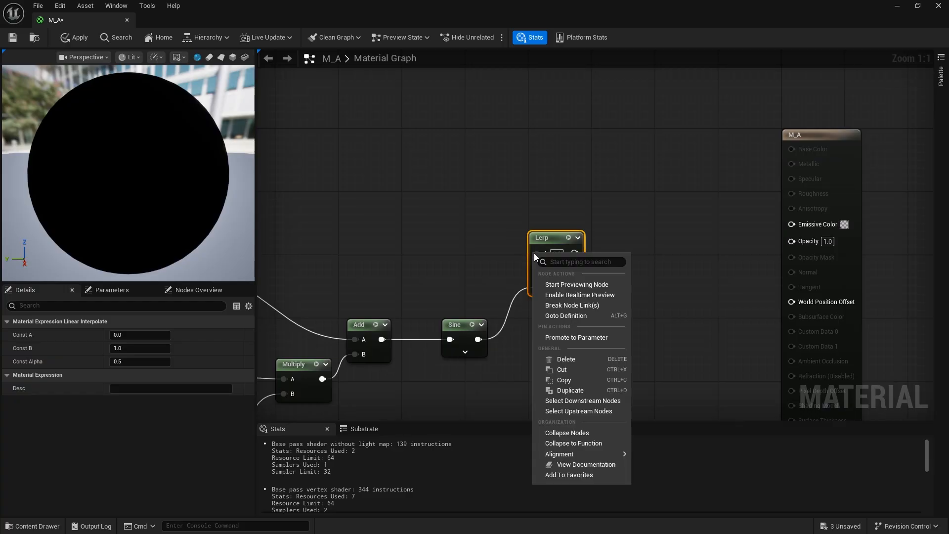
pyautogui.click(583, 336)
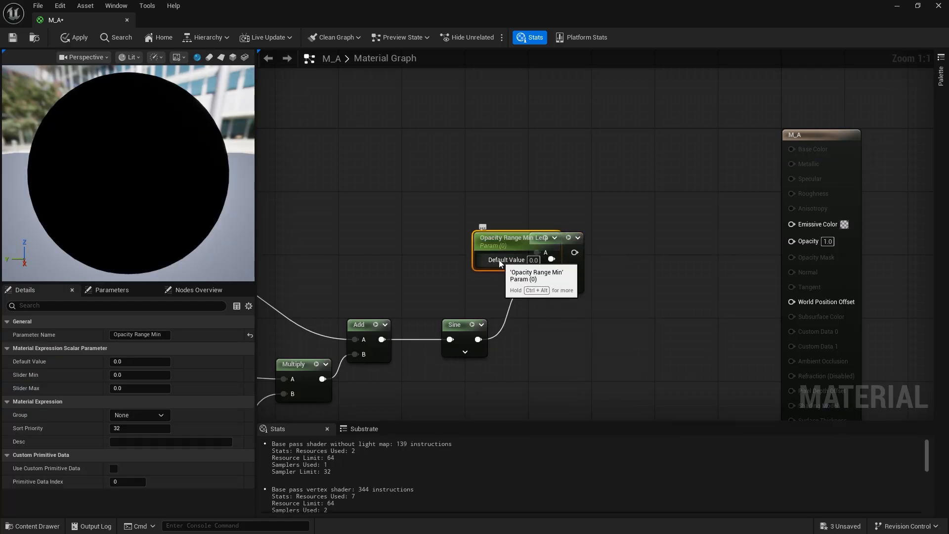
pyautogui.moveTo(499, 260); pyautogui.dragTo(420, 228)
# - Promote Lerp's B input to a parameter named Opacity Range Max, place it below Opacity Range Min, and set its default to 0.35
pyautogui.rightClick(536, 268)
pyautogui.click(582, 351)
pyautogui.write('Opacity Range Min')
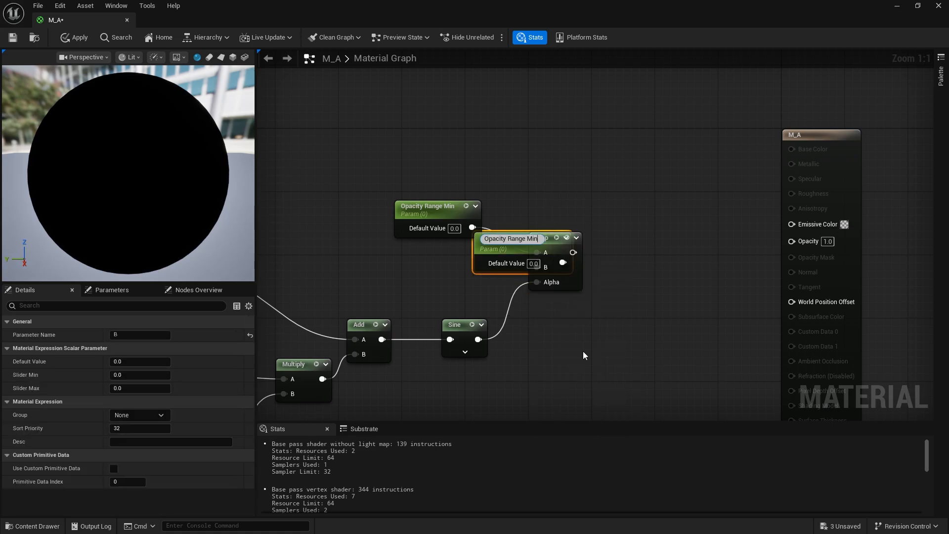
pyautogui.press('BackSpace')
pyautogui.press('BackSpace')
pyautogui.write('ax')
pyautogui.press('Return')
pyautogui.moveTo(504, 246); pyautogui.dragTo(389, 262)
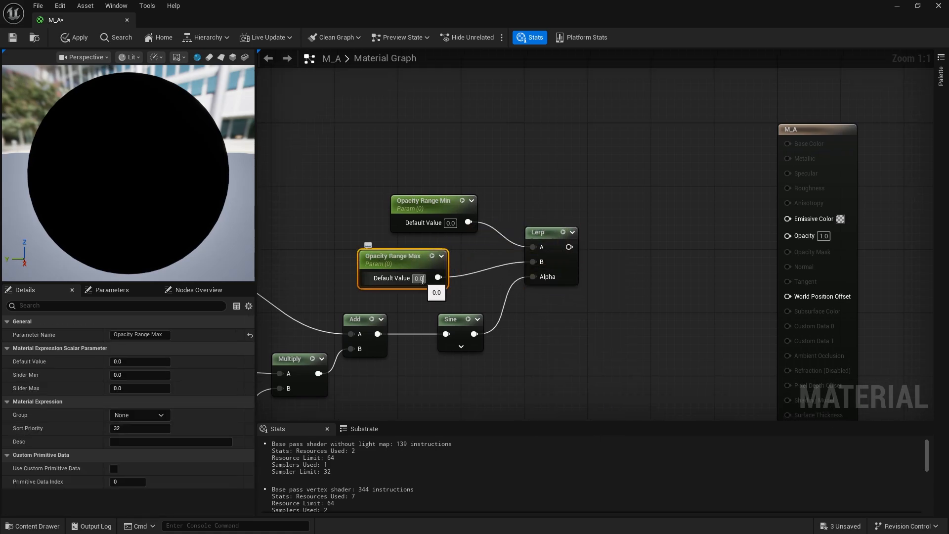
pyautogui.write('0.35')
pyautogui.press('Return')
pyautogui.scroll(-2, 522, 222)
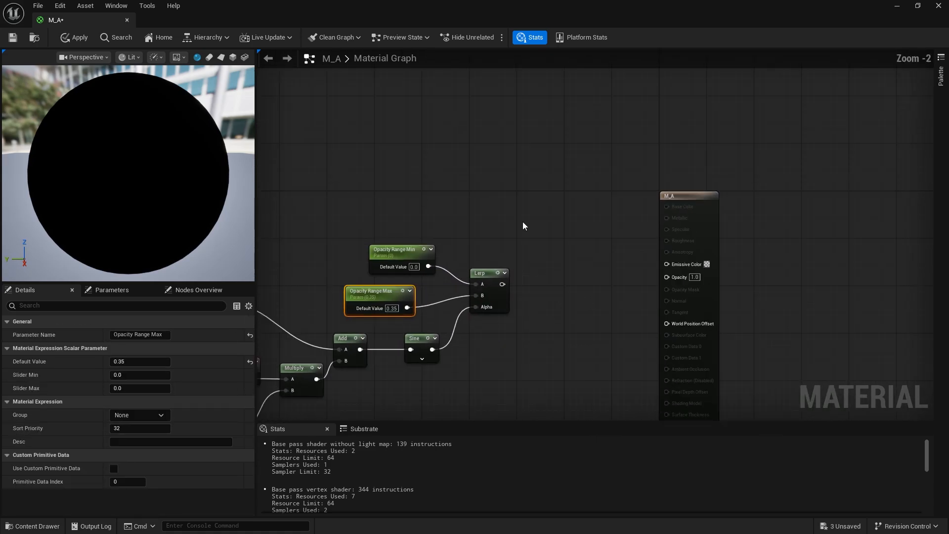
pyautogui.scroll(2, 566, 293)
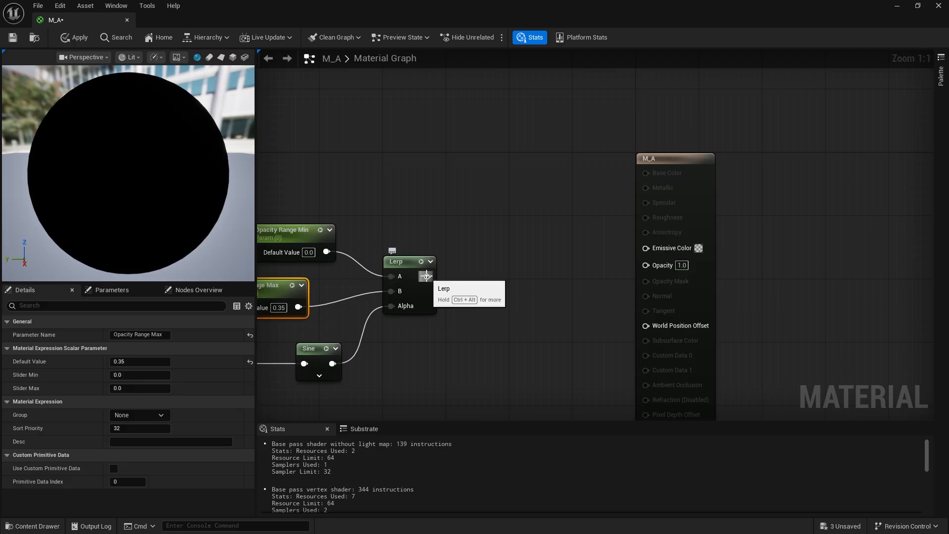
# - Connect the Lerp output to M_A's Opacity and add a second Lerp above it feeding Emissive Color
pyautogui.moveTo(599, 282); pyautogui.dragTo(644, 265)
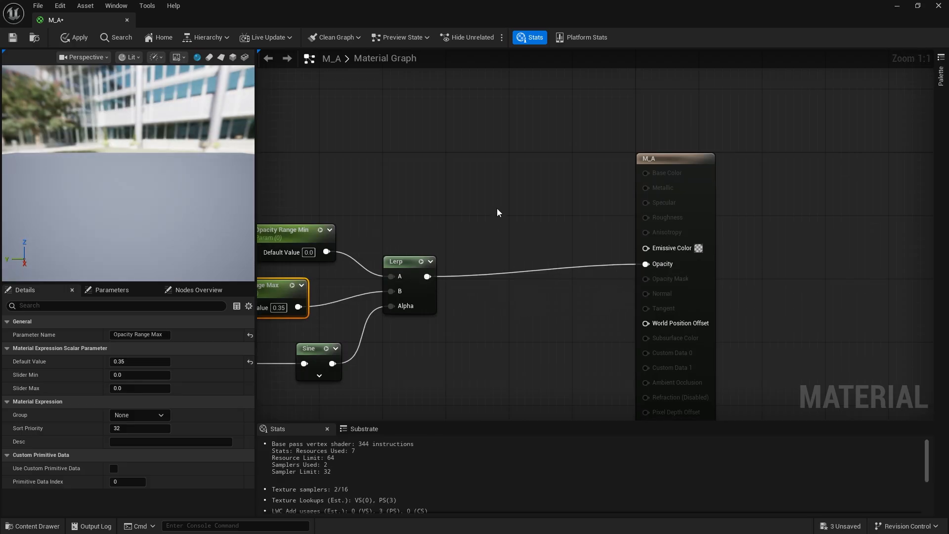
pyautogui.moveTo(497, 208); pyautogui.dragTo(542, 230, button='right')
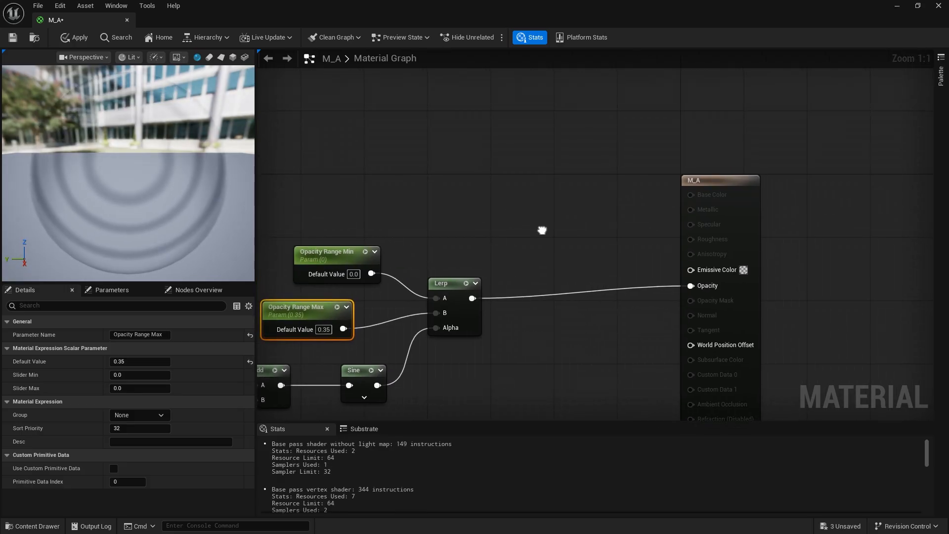
pyautogui.click(450, 286)
pyautogui.moveTo(451, 286); pyautogui.dragTo(536, 175)
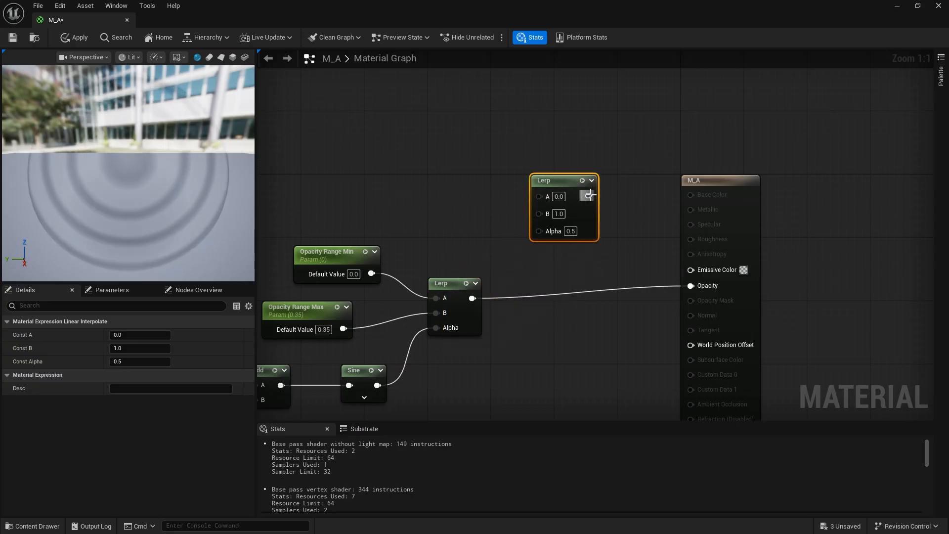
pyautogui.moveTo(588, 196); pyautogui.dragTo(694, 271)
pyautogui.moveTo(692, 267); pyautogui.dragTo(692, 270)
pyautogui.moveTo(622, 217); pyautogui.dragTo(677, 245, button='right')
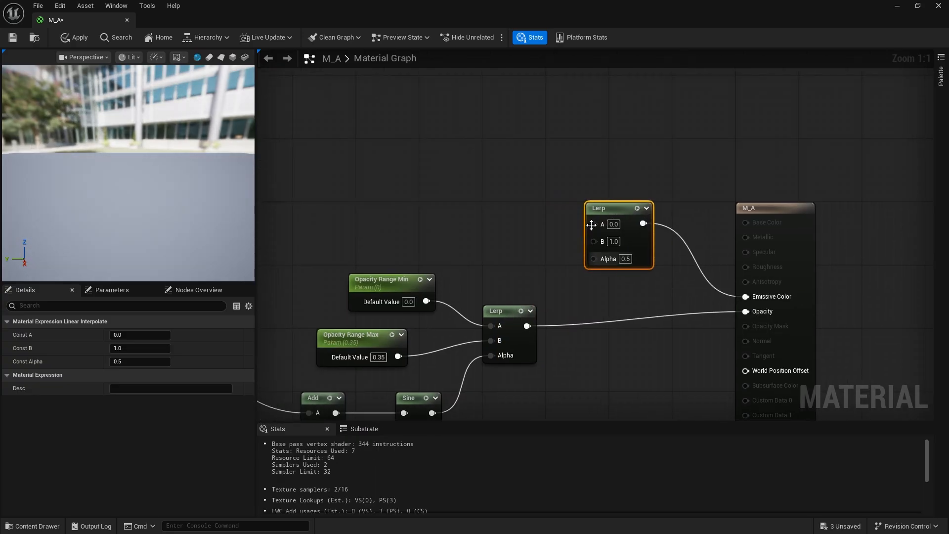
# - Promote the new Lerp's A input to a parameter named Emissive Color Min and place it clear of the node
pyautogui.rightClick(594, 222)
pyautogui.click(627, 307)
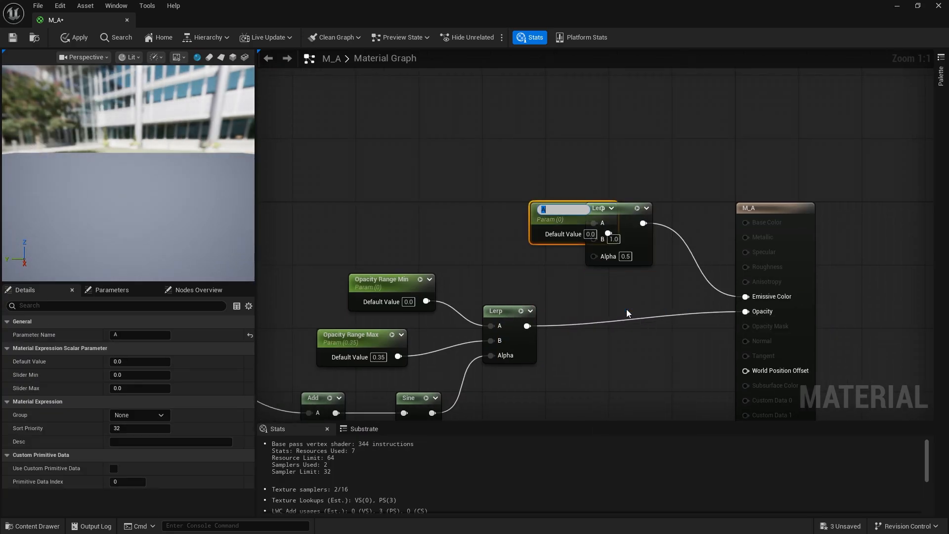
pyautogui.write('E')
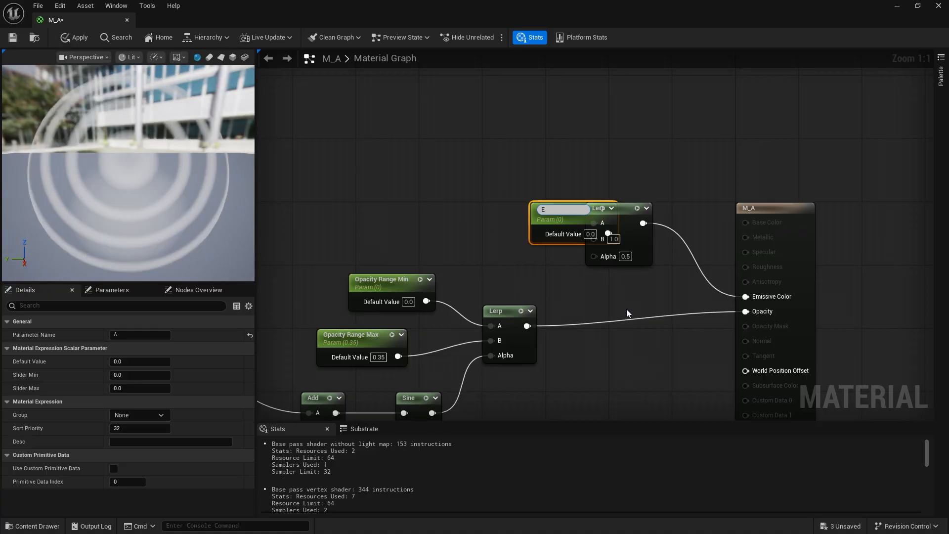
pyautogui.write('missive Color Min')
pyautogui.press('Return')
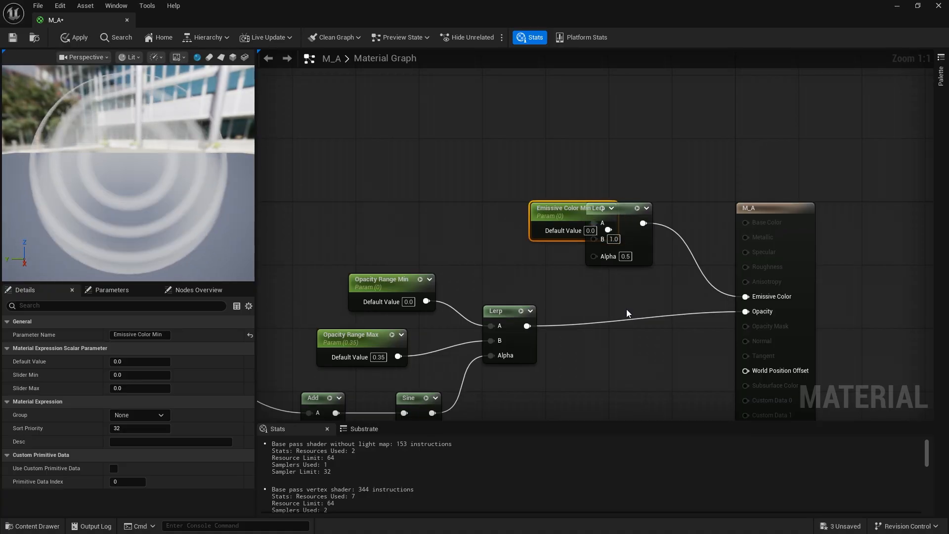
pyautogui.moveTo(563, 213); pyautogui.dragTo(492, 174)
# - Promote the new Lerp's B input to a parameter named Emissive Color Max, place it below Emissive Color Min, and set its default to 0.4
pyautogui.rightClick(592, 239)
pyautogui.click(638, 325)
pyautogui.write('Emissive Color Min')
pyautogui.press('BackSpace')
pyautogui.press('BackSpace')
pyautogui.write('ax')
pyautogui.press('Return')
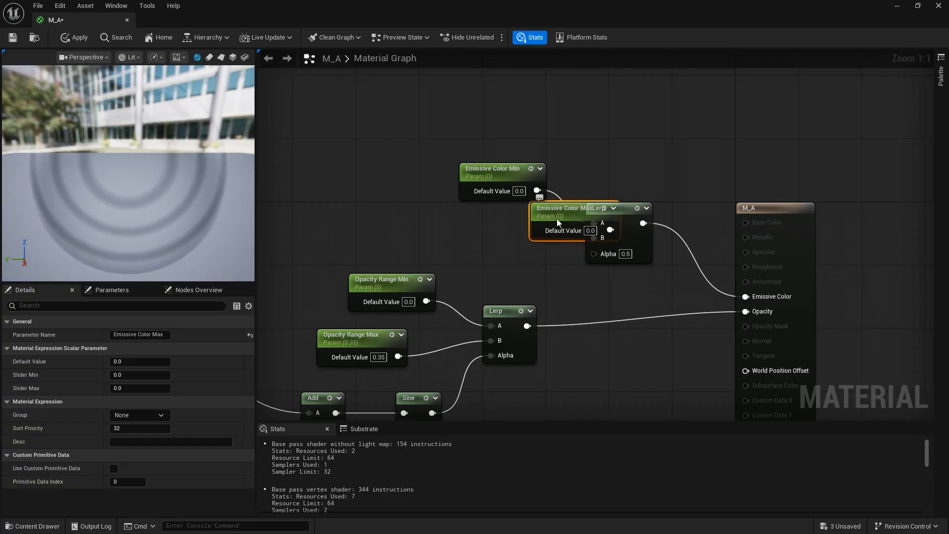
pyautogui.moveTo(557, 219); pyautogui.dragTo(478, 233)
pyautogui.click(508, 248)
pyautogui.moveTo(462, 203); pyautogui.dragTo(586, 185, button='right')
pyautogui.click(400, 195)
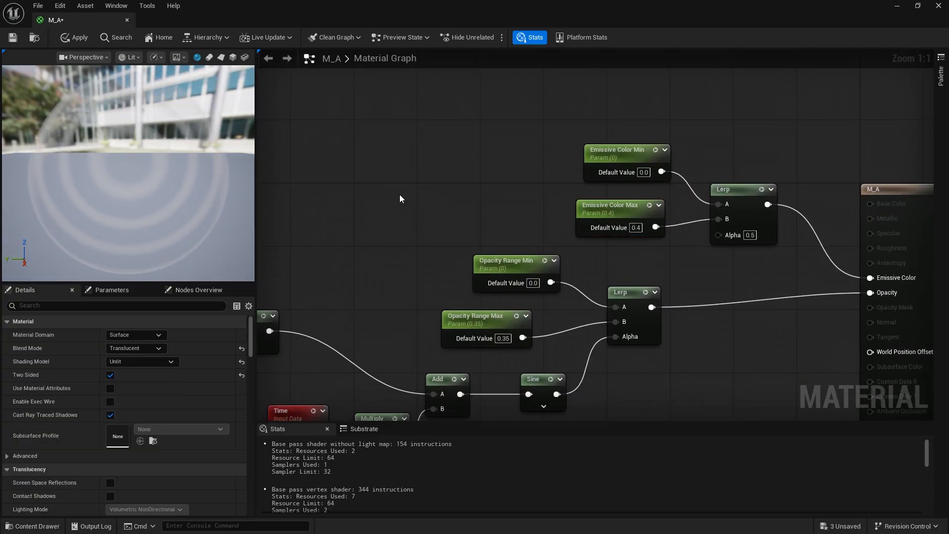
# - Add a Constant3Vector node above the Divide and Add nodes and set its color to white (1, 1, 1)
pyautogui.scroll(-2, 395, 195)
pyautogui.click(390, 201)
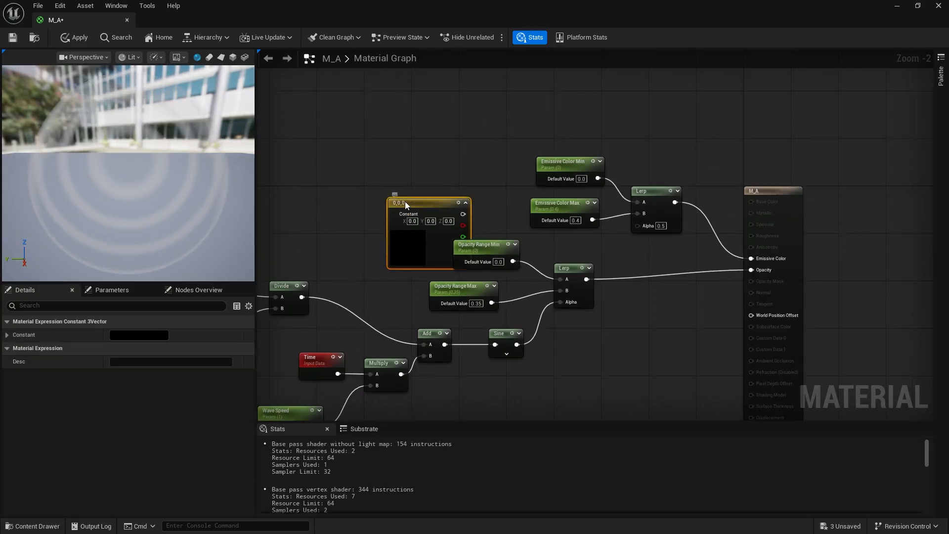
pyautogui.moveTo(420, 253); pyautogui.dragTo(361, 236)
pyautogui.doubleClick(361, 237)
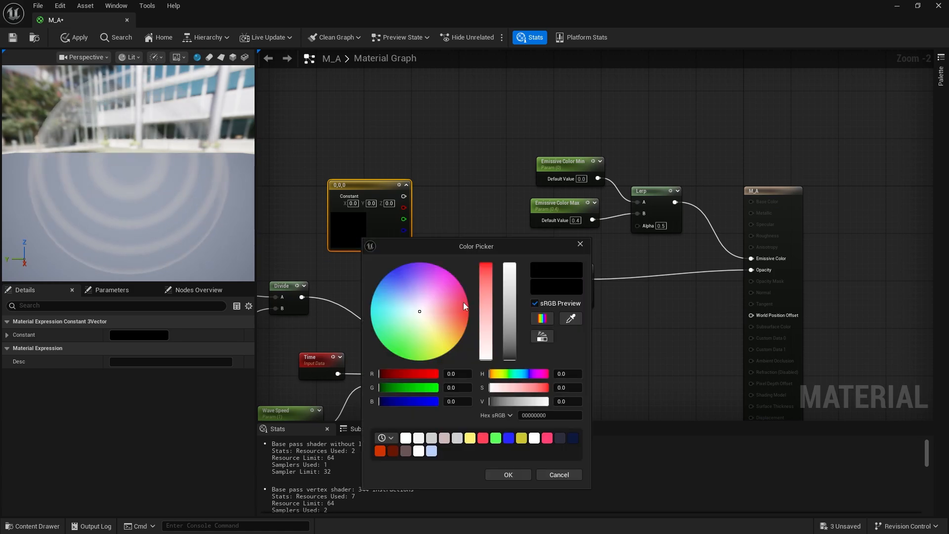
pyautogui.moveTo(509, 270); pyautogui.dragTo(509, 263)
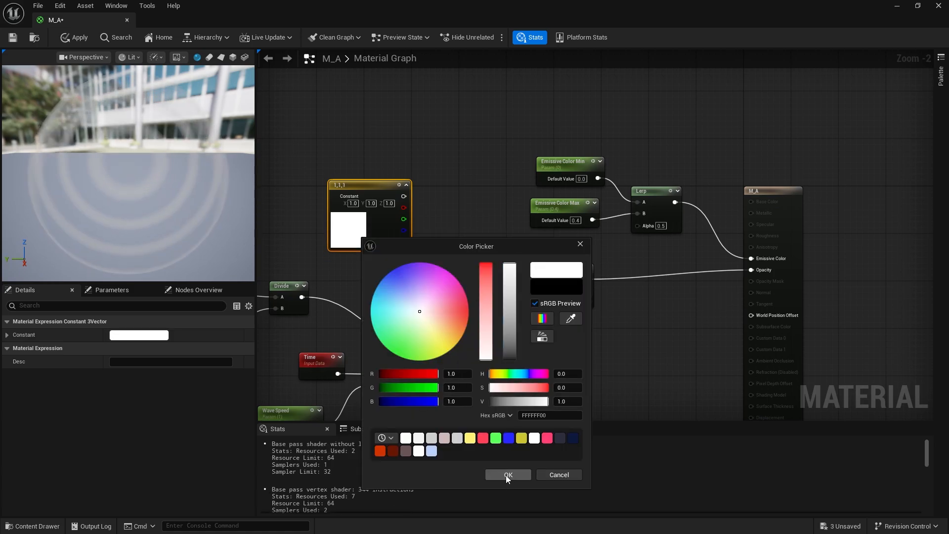
pyautogui.click(507, 474)
# - Move Emissive Color Max aside and add a Multiply node feeding the emissive Lerp's Alpha input
pyautogui.moveTo(430, 205); pyautogui.dragTo(390, 222, button='right')
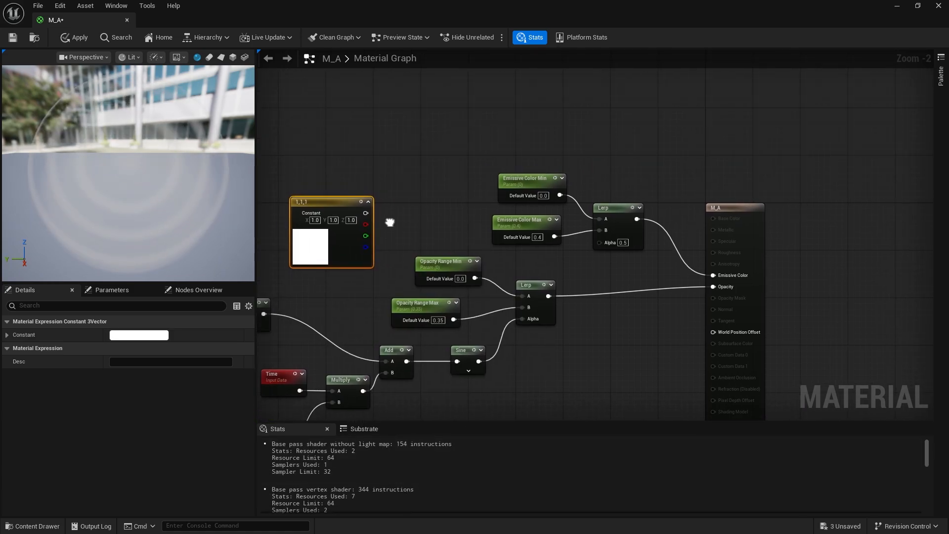
pyautogui.moveTo(512, 222); pyautogui.dragTo(475, 210)
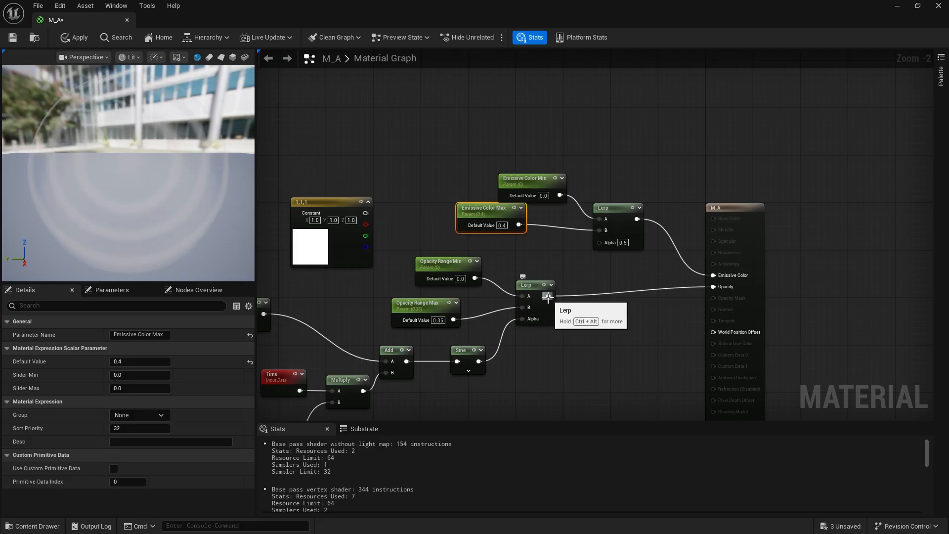
pyautogui.click(571, 266)
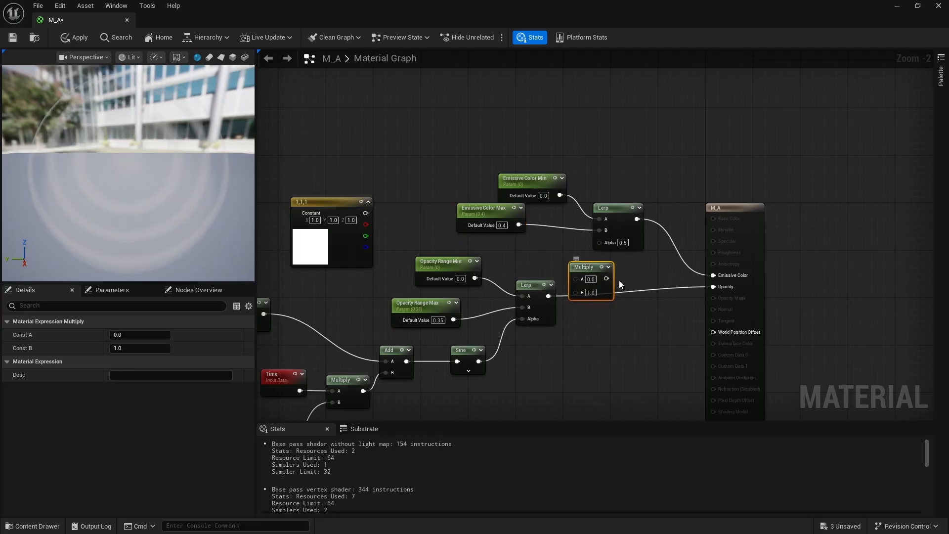
pyautogui.moveTo(606, 278); pyautogui.dragTo(550, 257)
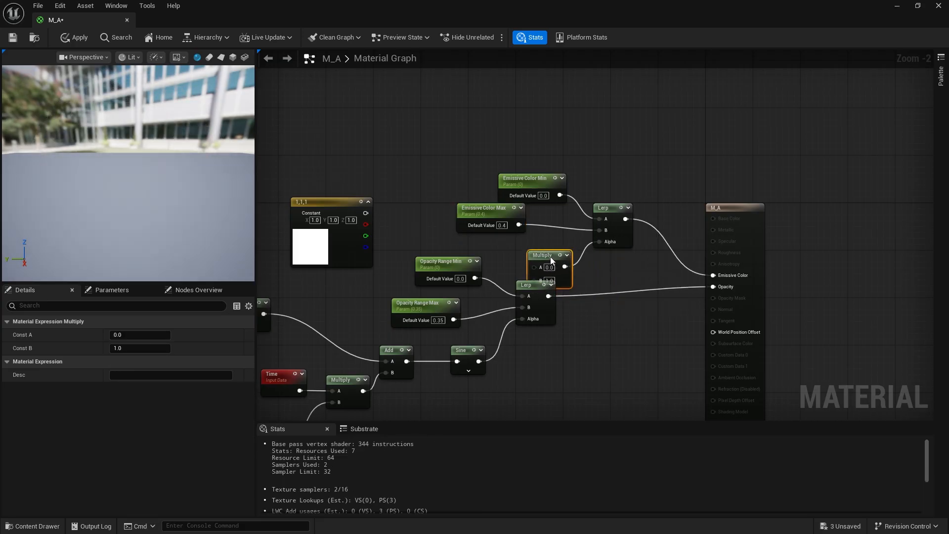
# - Move the emissive Lerp and its two parameters higher, space them apart, and place Multiply just below them
pyautogui.moveTo(624, 174); pyautogui.dragTo(521, 220)
pyautogui.moveTo(611, 209); pyautogui.dragTo(611, 140)
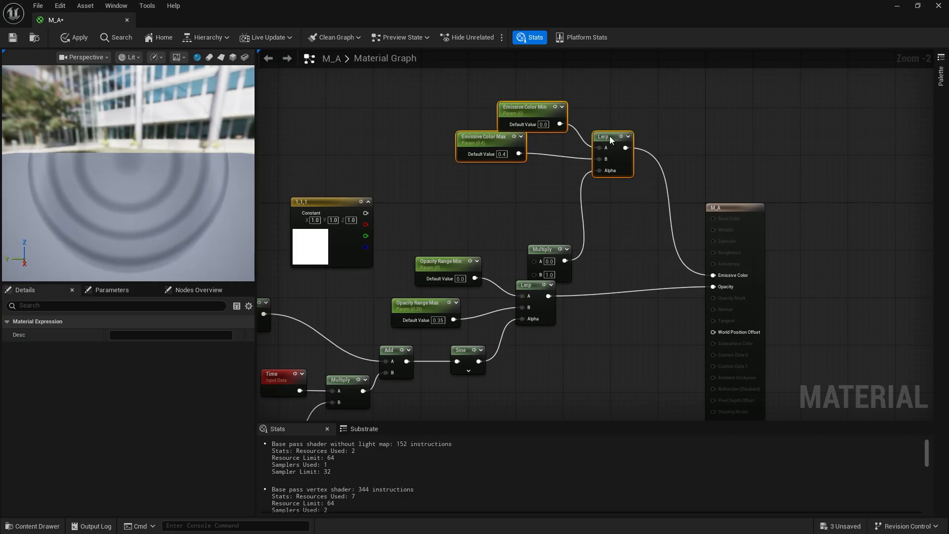
pyautogui.click(540, 108)
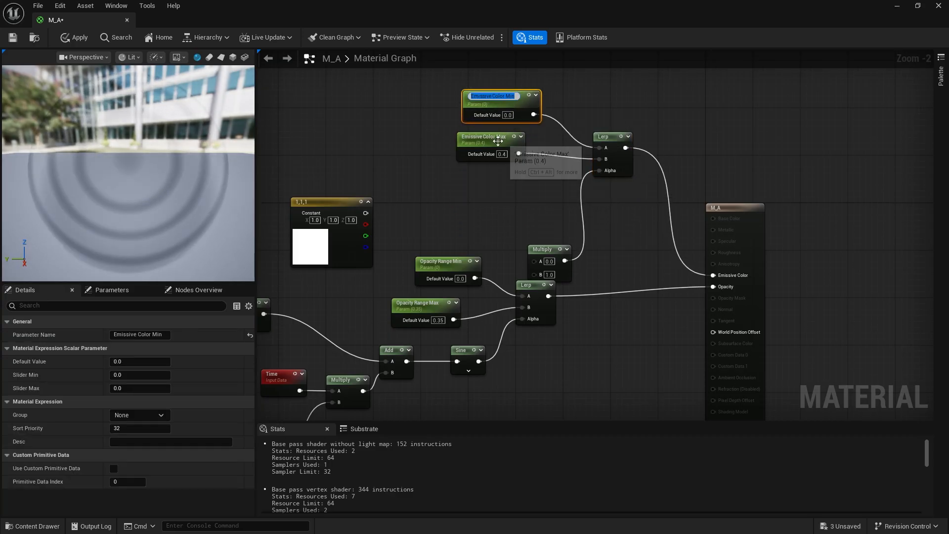
pyautogui.moveTo(498, 140); pyautogui.dragTo(511, 135)
pyautogui.click(520, 186)
pyautogui.moveTo(538, 246); pyautogui.dragTo(539, 193)
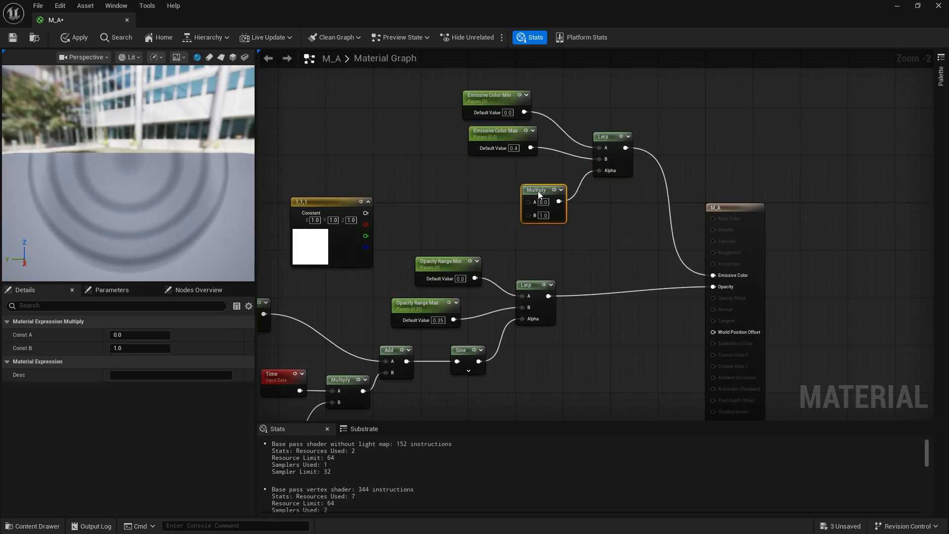
# - Connect the opacity Lerp to Multiply's B input, and the white constant to both Multiply's A input and Base Color
pyautogui.moveTo(548, 296); pyautogui.dragTo(547, 261)
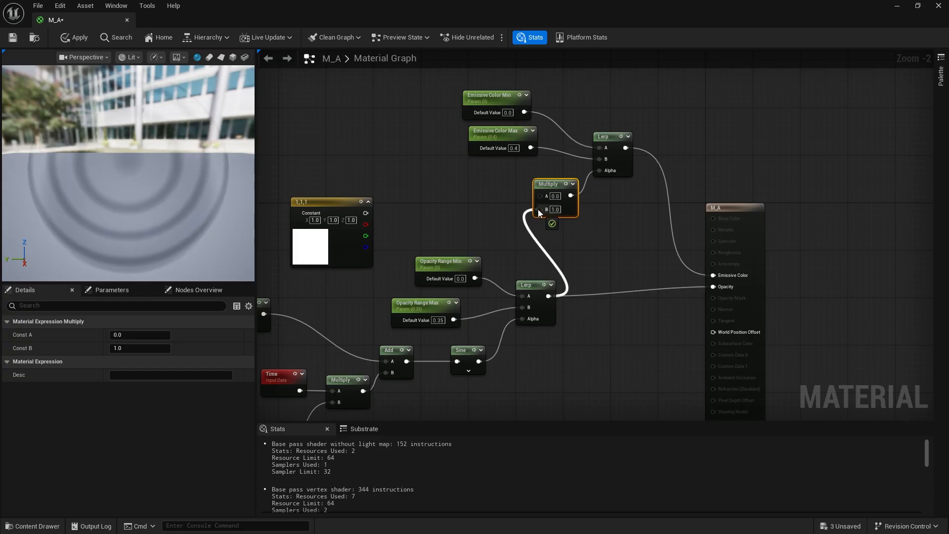
pyautogui.moveTo(538, 209); pyautogui.dragTo(539, 209)
pyautogui.moveTo(365, 213); pyautogui.dragTo(546, 200)
pyautogui.moveTo(346, 211); pyautogui.dragTo(716, 218)
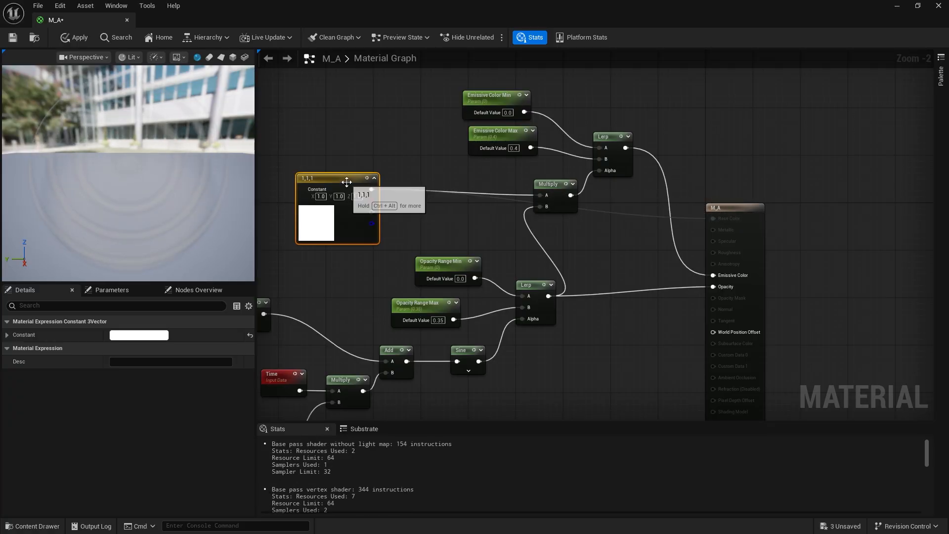
pyautogui.moveTo(347, 181); pyautogui.dragTo(346, 187)
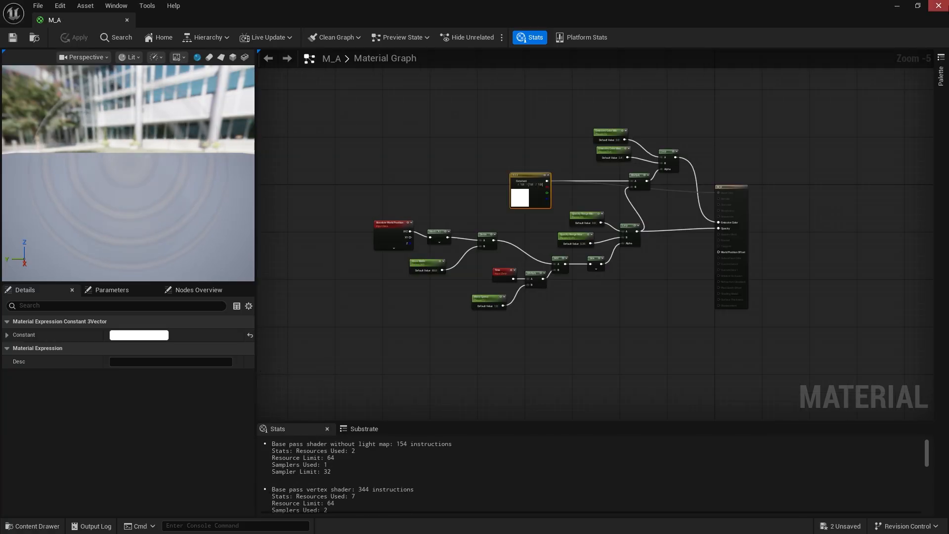
# - Save and close the M_A material, and create a material instance from it named M_A_Inst
pyautogui.click(937, 6)
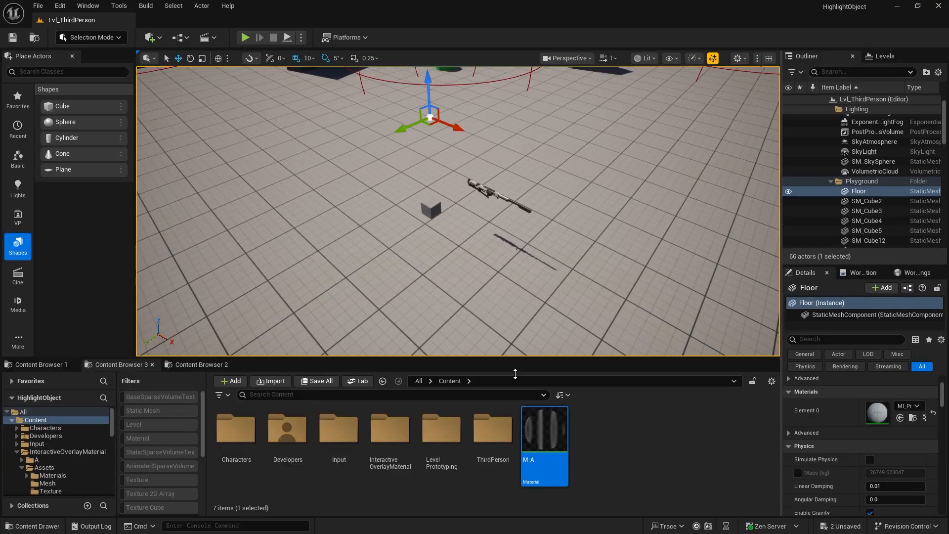
pyautogui.rightClick(546, 435)
pyautogui.click(609, 146)
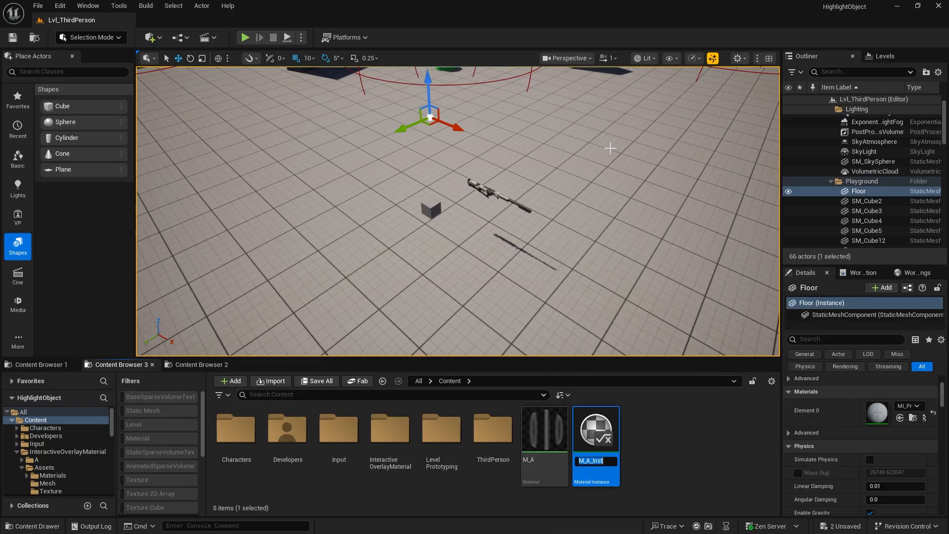
pyautogui.press('Return')
# - Assign M_A_Inst as the Overlay Material of the Sniper_X11 rifle in the level
pyautogui.click(486, 186)
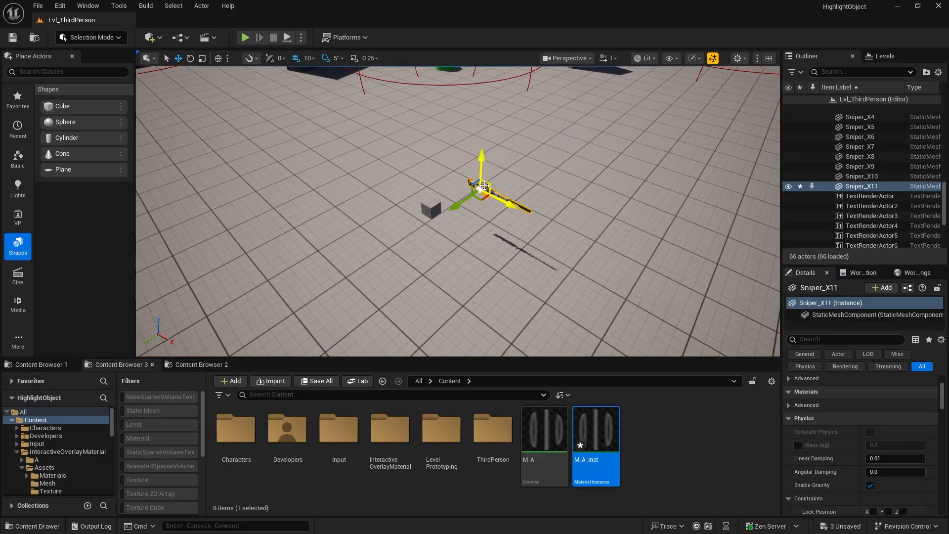
pyautogui.press('f')
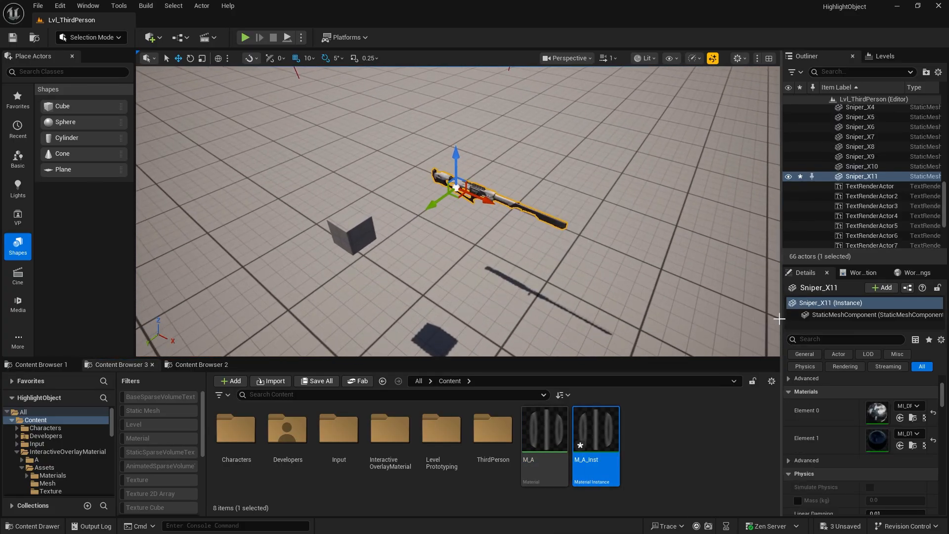
pyautogui.moveTo(784, 323); pyautogui.dragTo(756, 323)
pyautogui.click(829, 338)
pyautogui.write('ove')
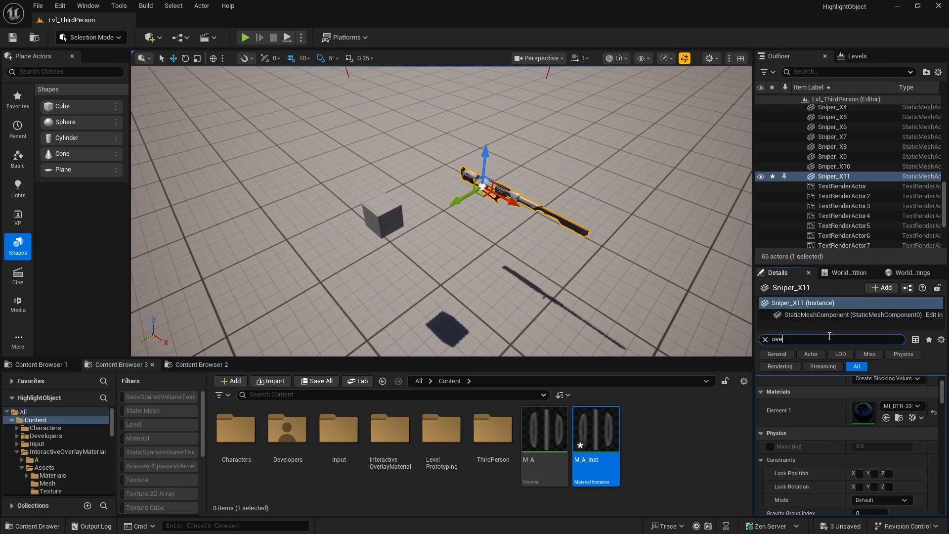
pyautogui.write('rlay')
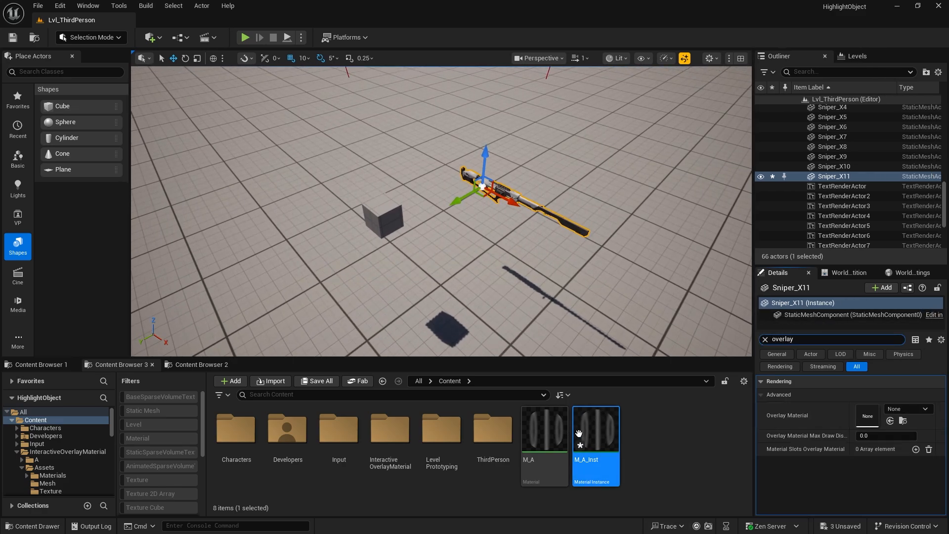
pyautogui.moveTo(596, 435); pyautogui.dragTo(867, 415)
pyautogui.press('f')
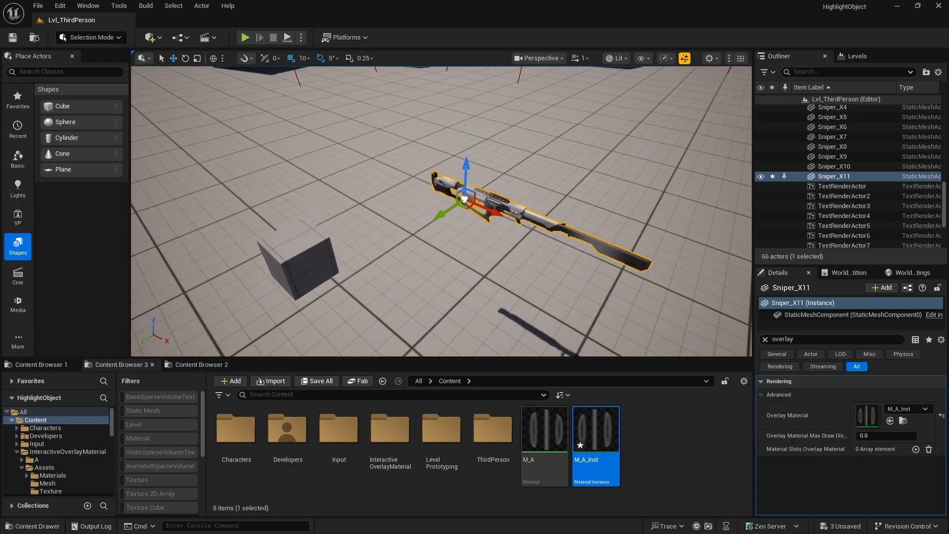
# - Assign M_A_Inst as the Overlay Material of the tilted cube beside the rifle
pyautogui.click(316, 237)
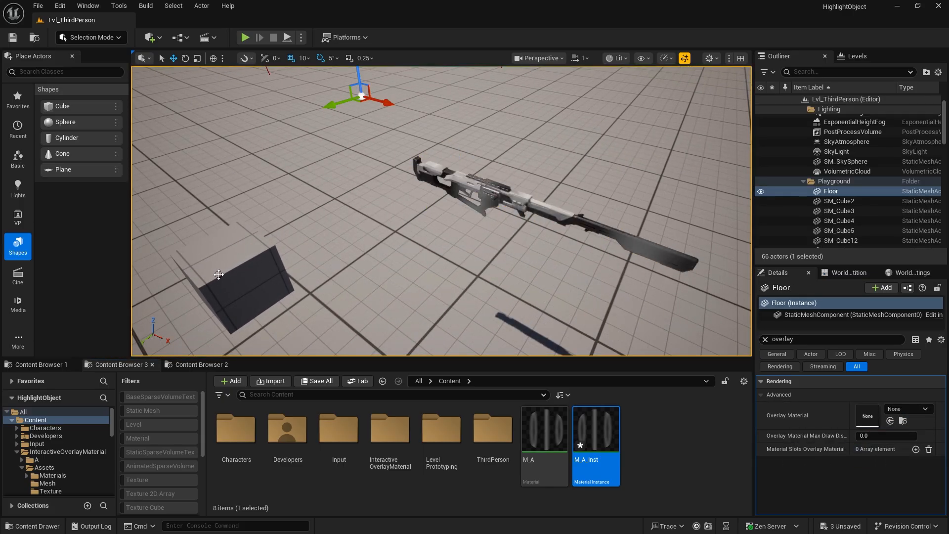
pyautogui.click(242, 277)
pyautogui.moveTo(584, 424); pyautogui.dragTo(872, 411)
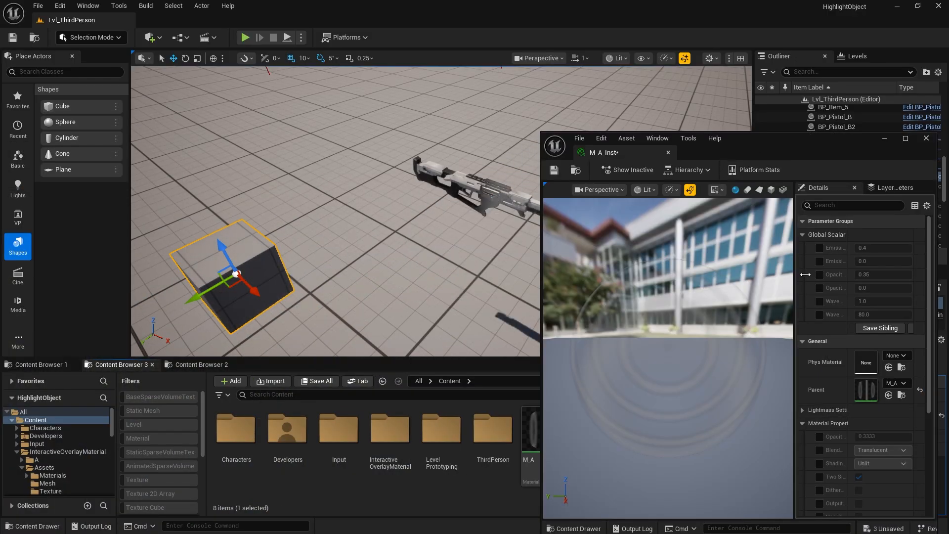
# - Arrange the M_A_Inst editor so the cube and rifle stay in view, and override Emissive Color Max with about 0.5
pyautogui.moveTo(794, 221); pyautogui.dragTo(701, 221)
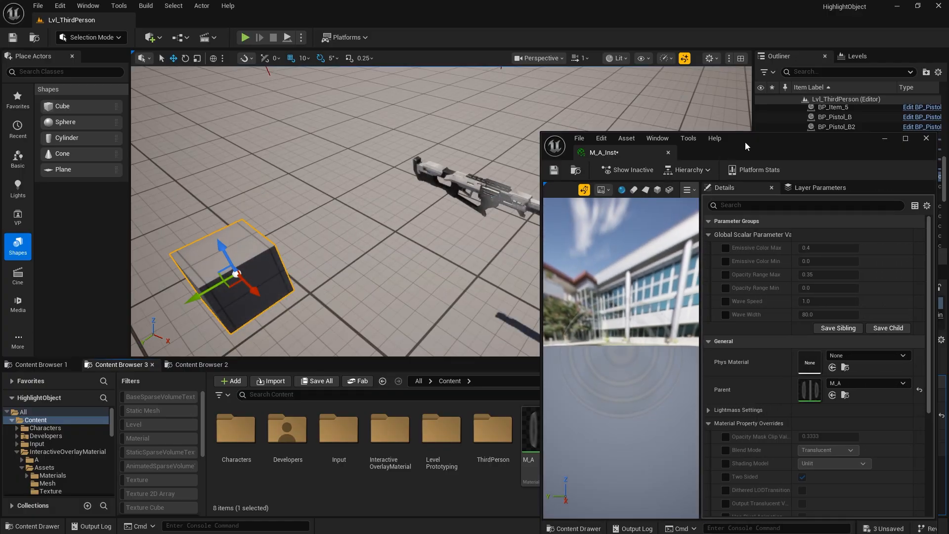
pyautogui.moveTo(745, 141); pyautogui.dragTo(791, 101)
pyautogui.moveTo(568, 220); pyautogui.dragTo(590, 221, button='right')
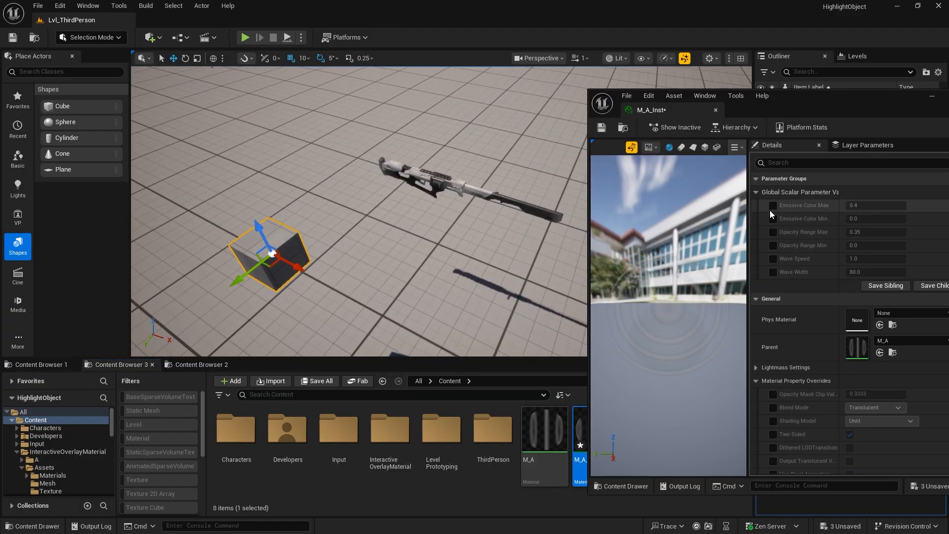
pyautogui.moveTo(852, 205)
pyautogui.mouseDown()
pyautogui.moveTo(900, 204)
pyautogui.moveTo(870, 204)
pyautogui.mouseUp()
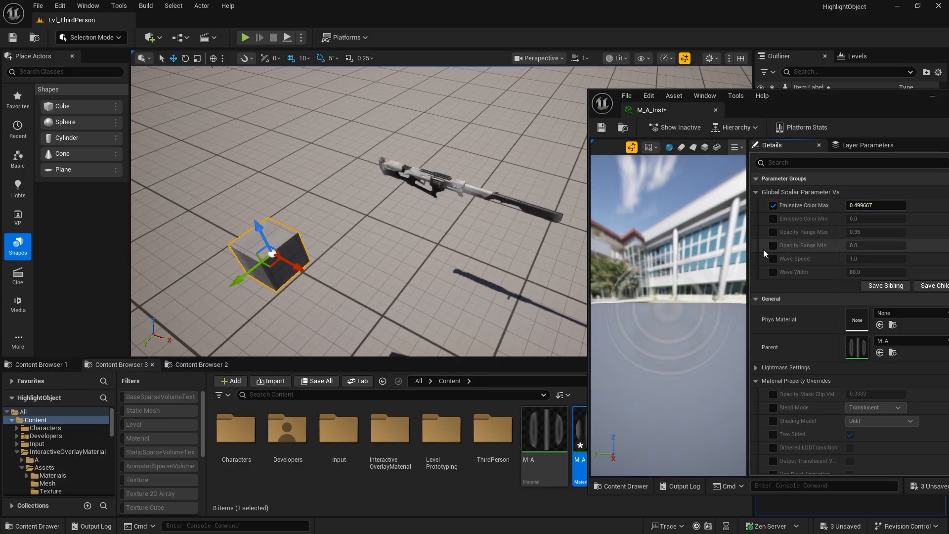
# - In M_A_Inst, leave Wave Speed unoverridden, override Wave Width with about 546, and override and adjust Opacity Range Max
pyautogui.moveTo(851, 258); pyautogui.dragTo(866, 269)
pyautogui.click(774, 260)
pyautogui.click(773, 271)
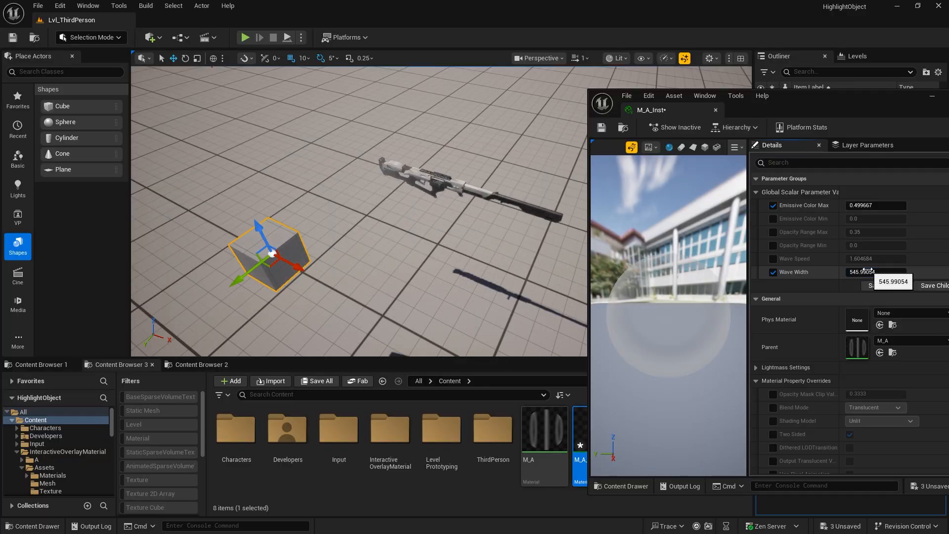
pyautogui.click(773, 231)
pyautogui.moveTo(860, 231); pyautogui.dragTo(861, 232)
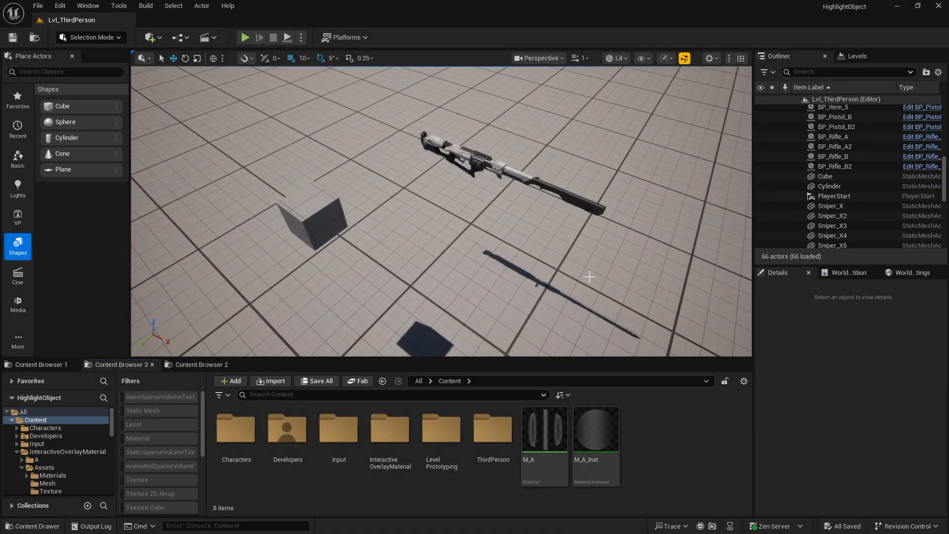
# - Create a new material named M_B in the Content folder and open it for editing
pyautogui.rightClick(705, 437)
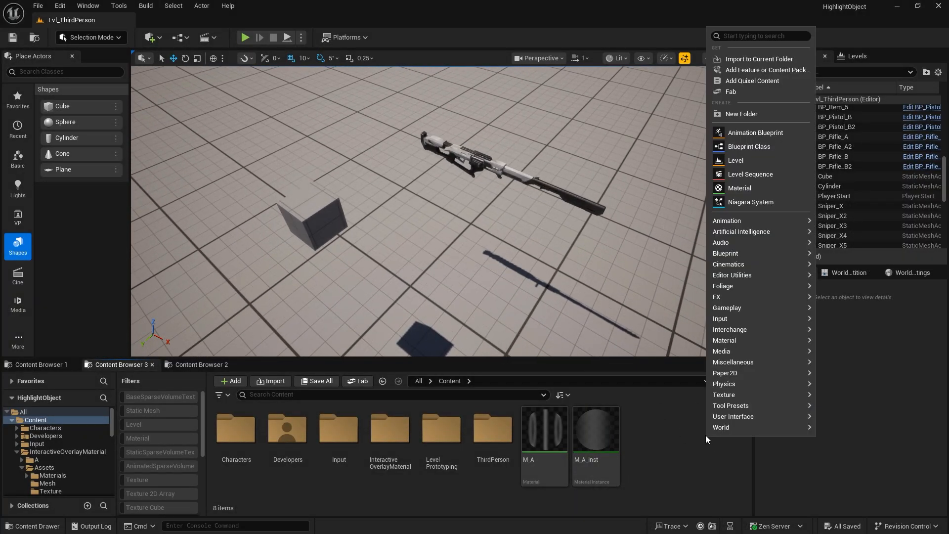
pyautogui.click(740, 188)
pyautogui.write('M_BV')
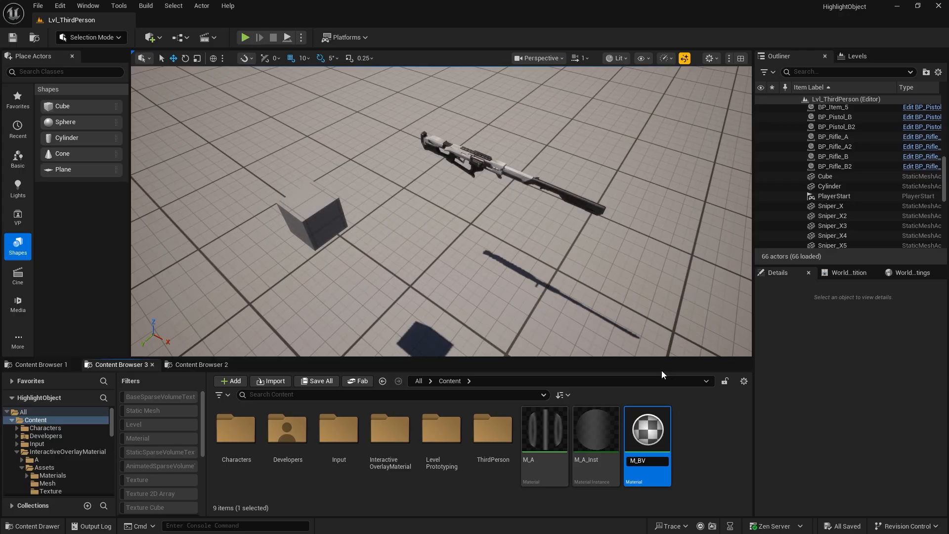
pyautogui.press('BackSpace')
pyautogui.press('Return')
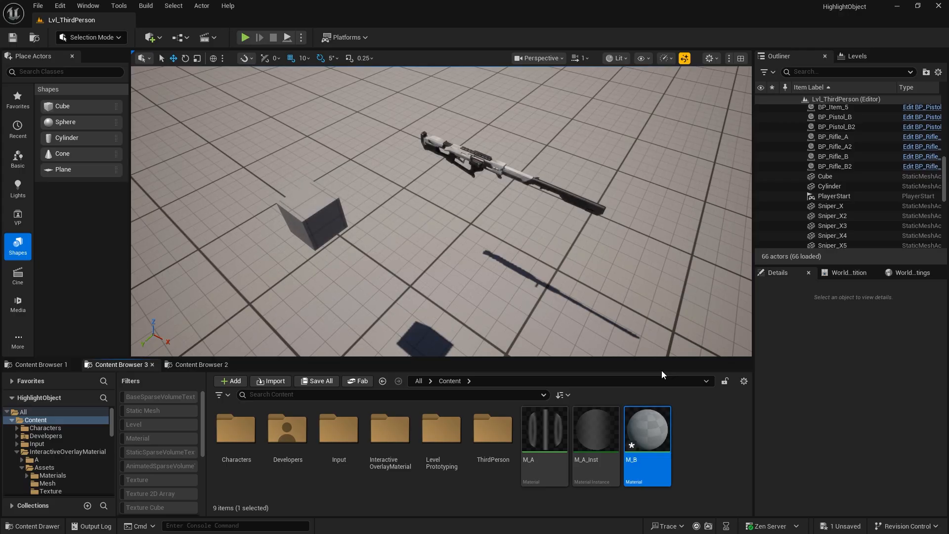
pyautogui.doubleClick(650, 420)
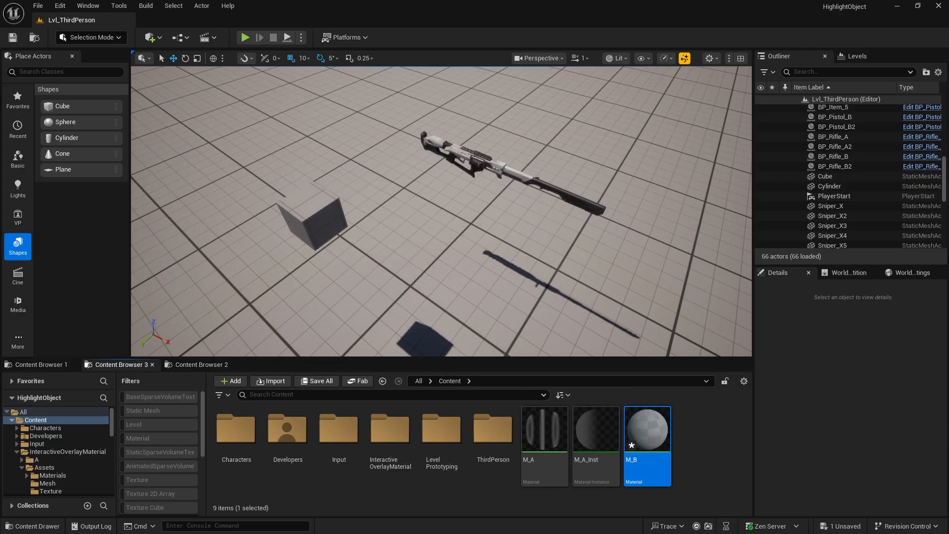
pyautogui.click(823, 121)
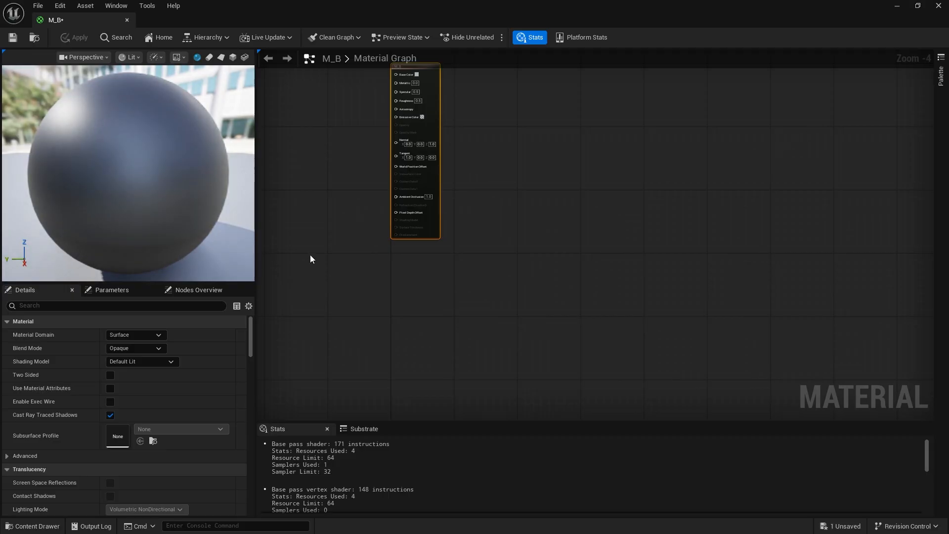
# - Set M_B's blend mode to Masked and its shading model to Unlit, and make it two-sided
pyautogui.click(124, 335)
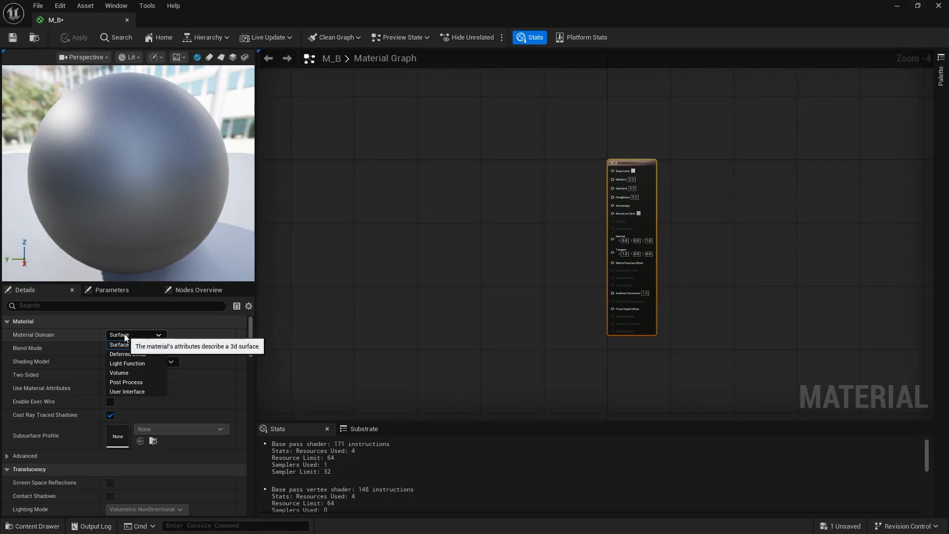
pyautogui.click(167, 346)
pyautogui.click(148, 348)
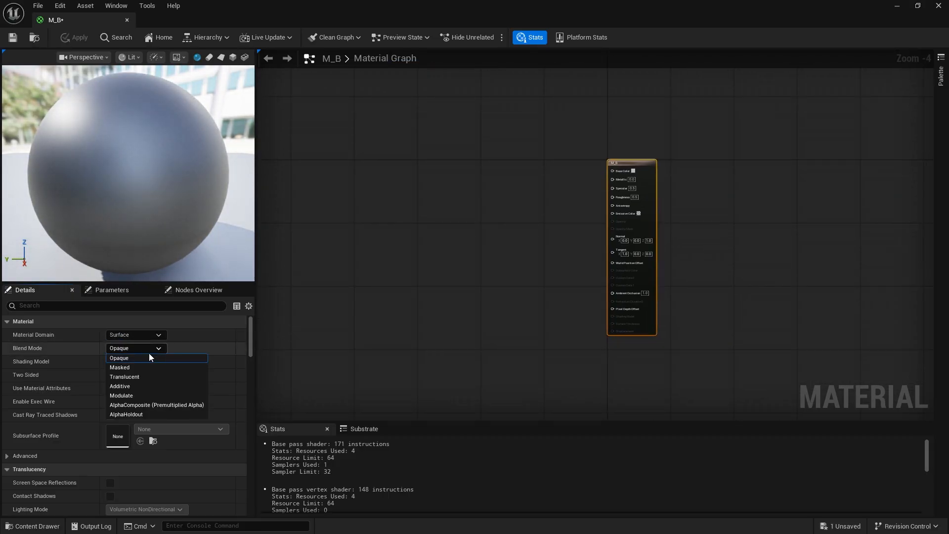
pyautogui.click(129, 374)
pyautogui.click(113, 351)
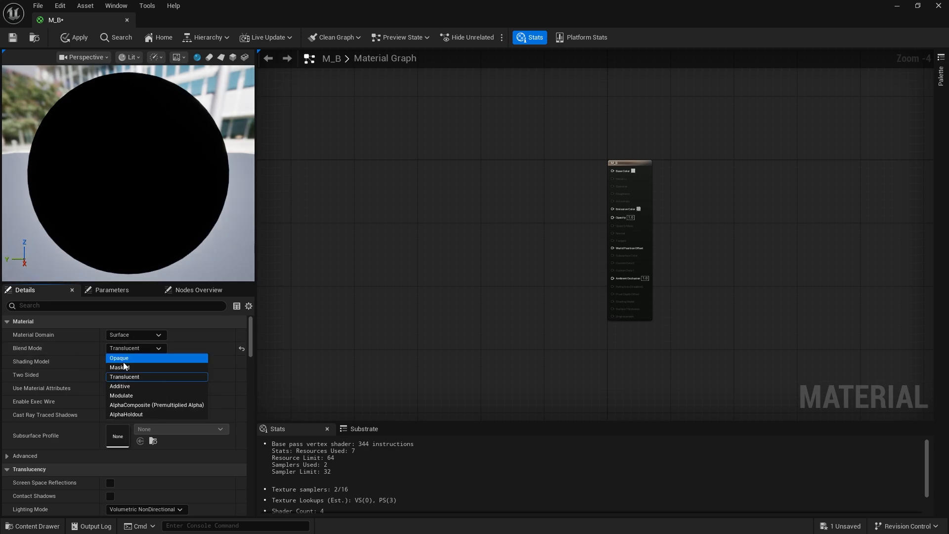
pyautogui.click(124, 366)
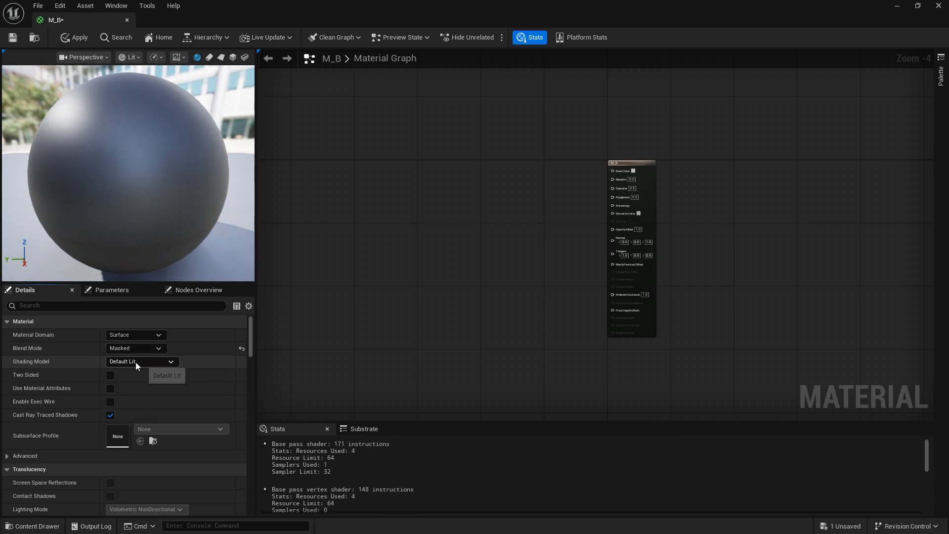
pyautogui.click(135, 362)
pyautogui.click(131, 373)
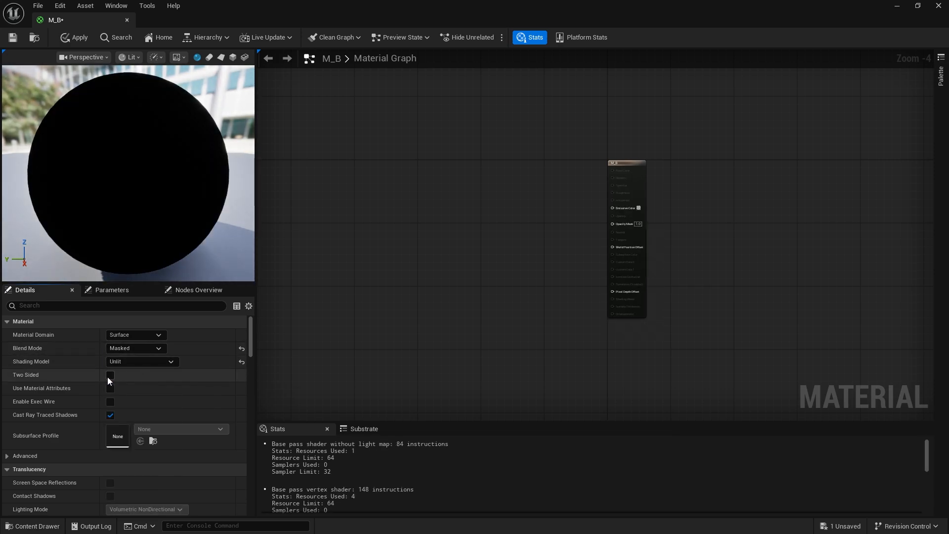
pyautogui.click(109, 375)
# - Add a Multiply node to the graph and connect its output to World Position Offset
pyautogui.scroll(1, 487, 313)
pyautogui.moveTo(486, 312); pyautogui.dragTo(527, 269, button='right')
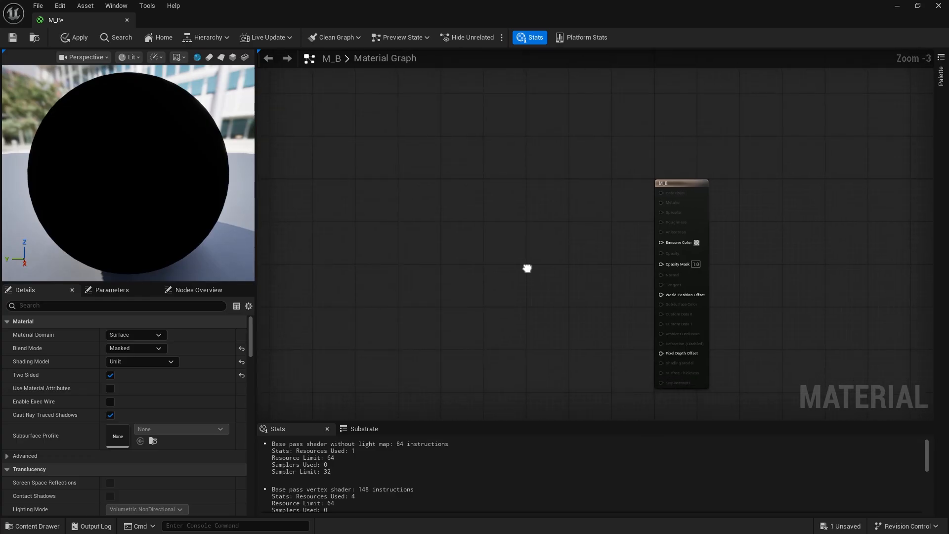
pyautogui.scroll(2, 536, 341)
pyautogui.moveTo(563, 357); pyautogui.dragTo(555, 307, button='right')
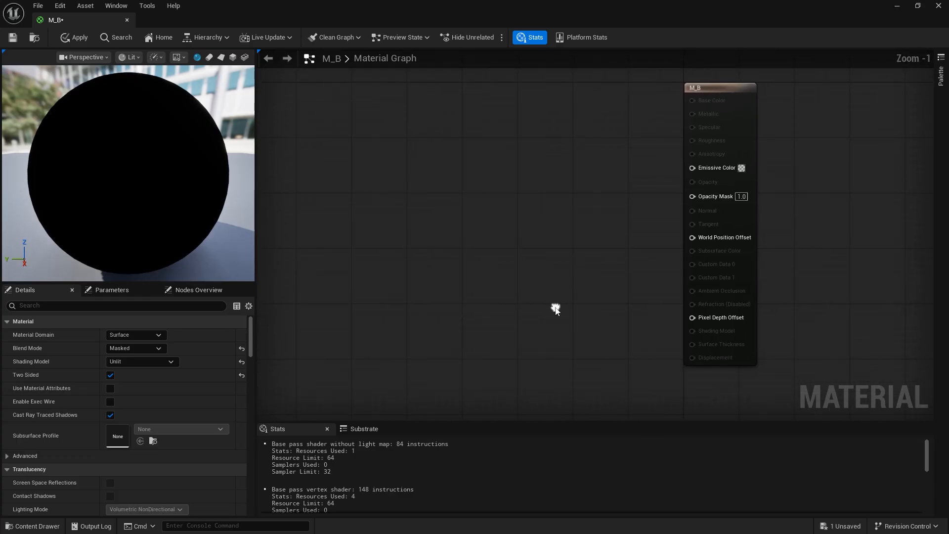
pyautogui.click(523, 302)
pyautogui.moveTo(561, 316); pyautogui.dragTo(698, 239)
# - Add a VertexNormalWS node and connect it to input A of the Multiply node
pyautogui.moveTo(572, 237); pyautogui.dragTo(640, 211, button='right')
pyautogui.rightClick(515, 250)
pyautogui.write('VERTEX')
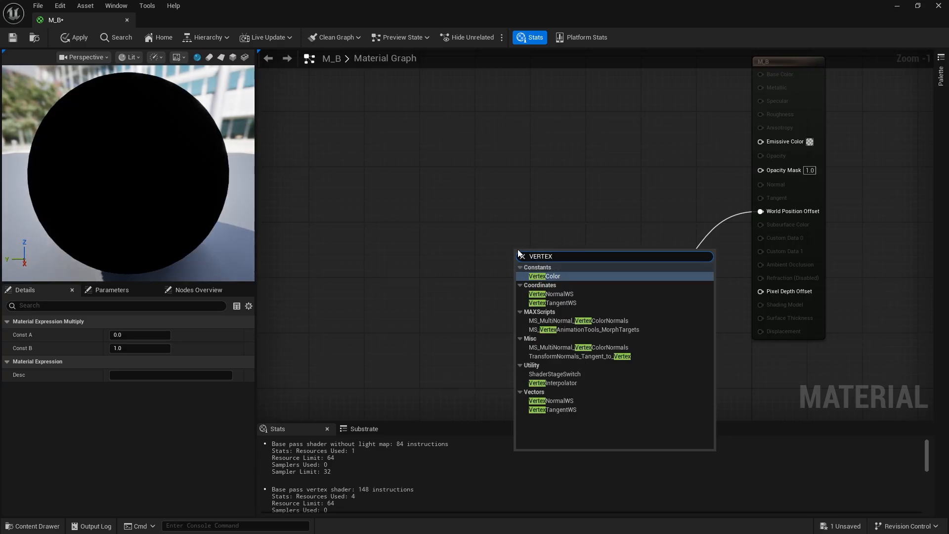
pyautogui.click(551, 293)
pyautogui.moveTo(531, 253); pyautogui.dragTo(436, 237)
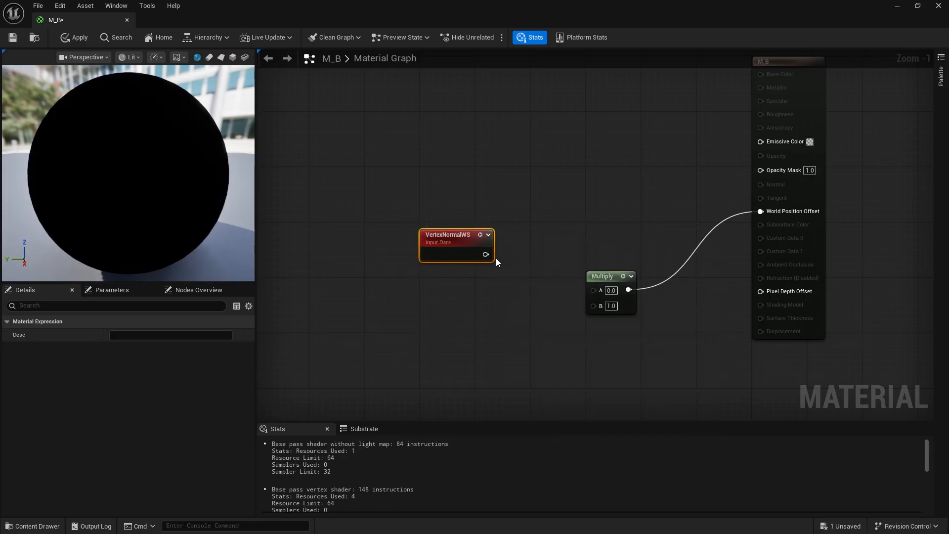
pyautogui.moveTo(579, 289); pyautogui.dragTo(601, 291)
# - Promote input B of the Multiply node to a scalar parameter named Line with a default value of 0.18, placed below VertexNormalWS
pyautogui.moveTo(546, 324); pyautogui.dragTo(563, 281, button='right')
pyautogui.rightClick(613, 260)
pyautogui.click(642, 352)
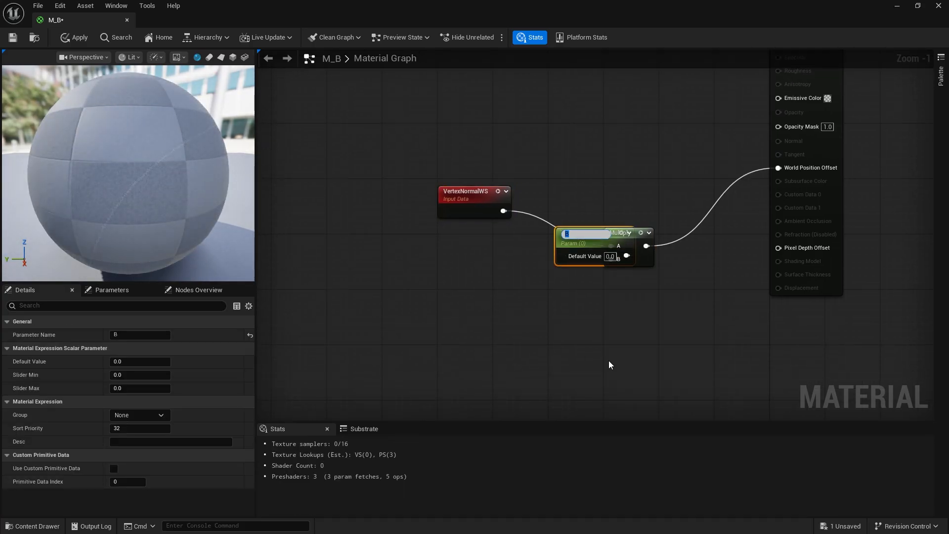
pyautogui.write('lINE')
pyautogui.press('Return')
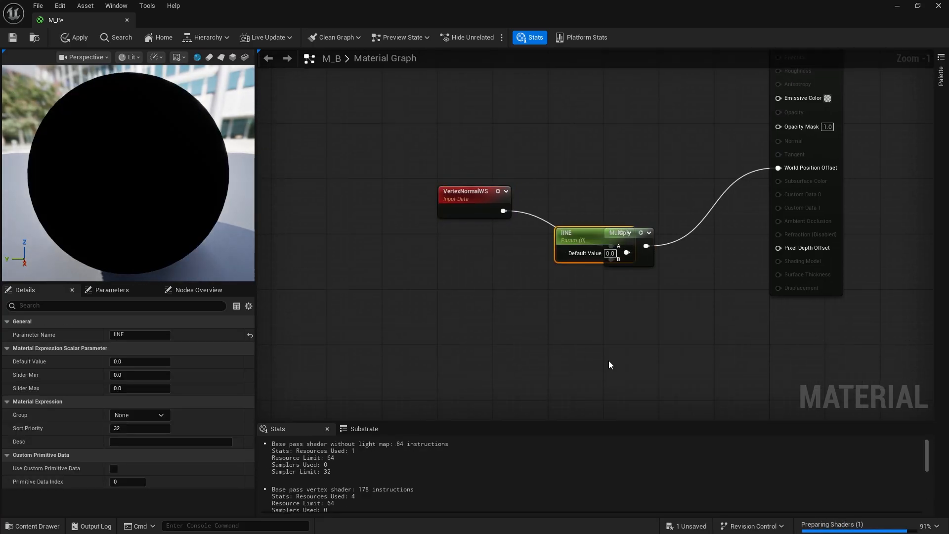
pyautogui.moveTo(594, 232); pyautogui.dragTo(456, 296)
pyautogui.doubleClick(454, 296)
pyautogui.write('Line')
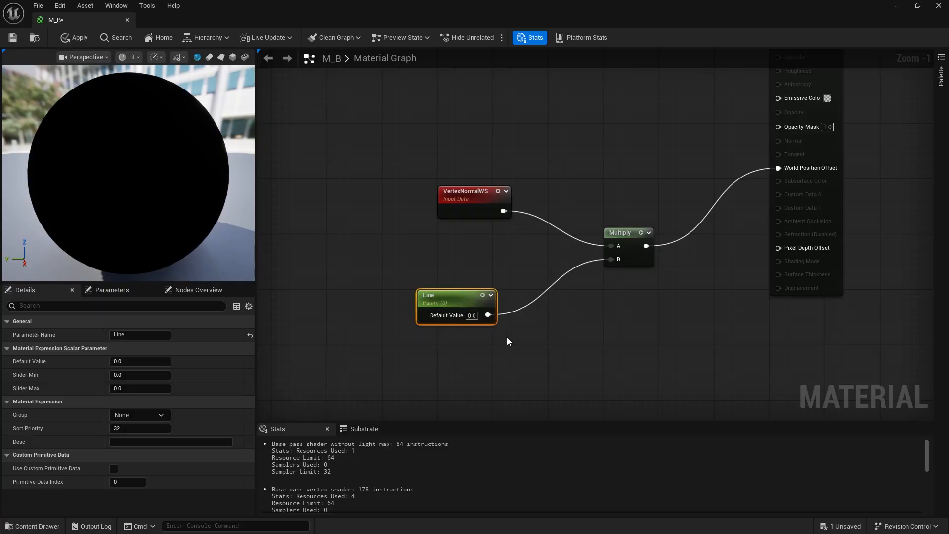
pyautogui.click(472, 315)
pyautogui.click(622, 135)
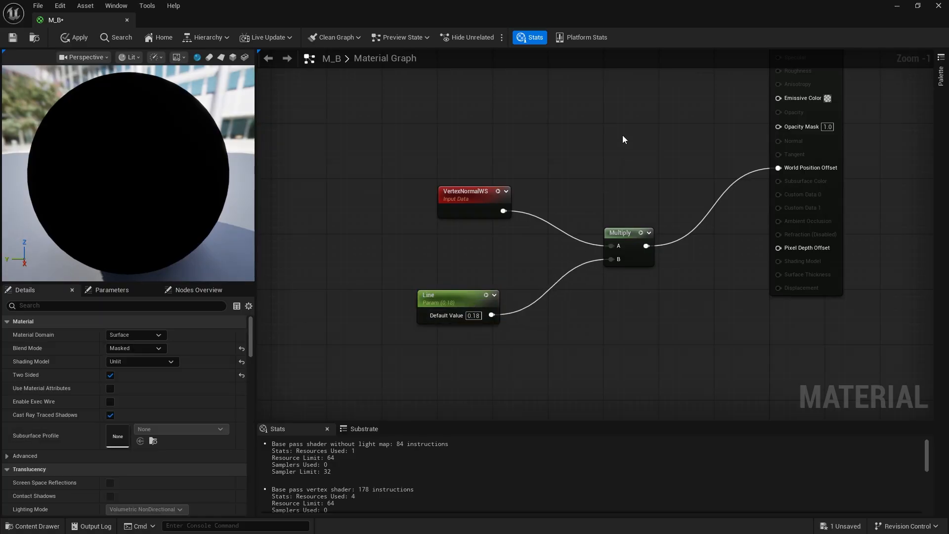
# - Add a TwoSidedSign node above the VertexNormalWS node
pyautogui.moveTo(621, 135); pyautogui.dragTo(604, 314, button='right')
pyautogui.rightClick(444, 293)
pyautogui.write('t')
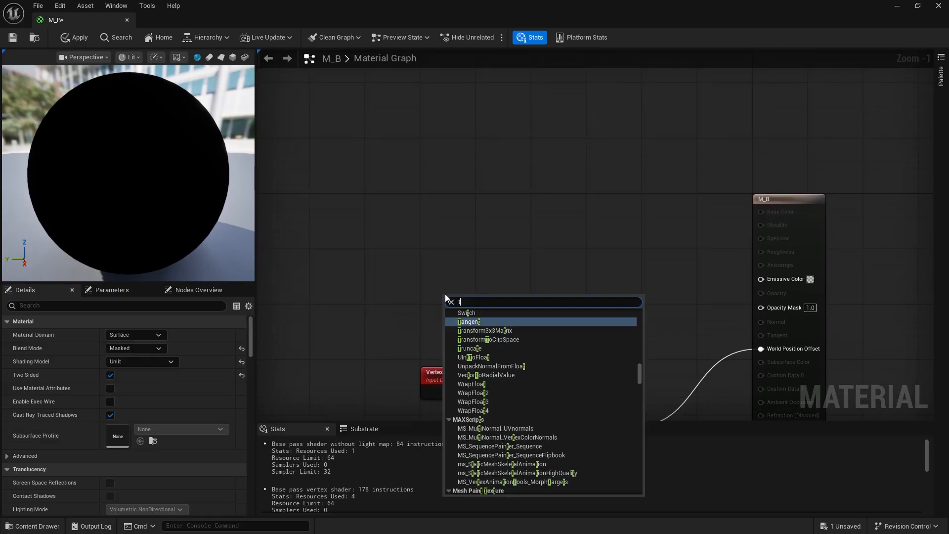
pyautogui.write('wos')
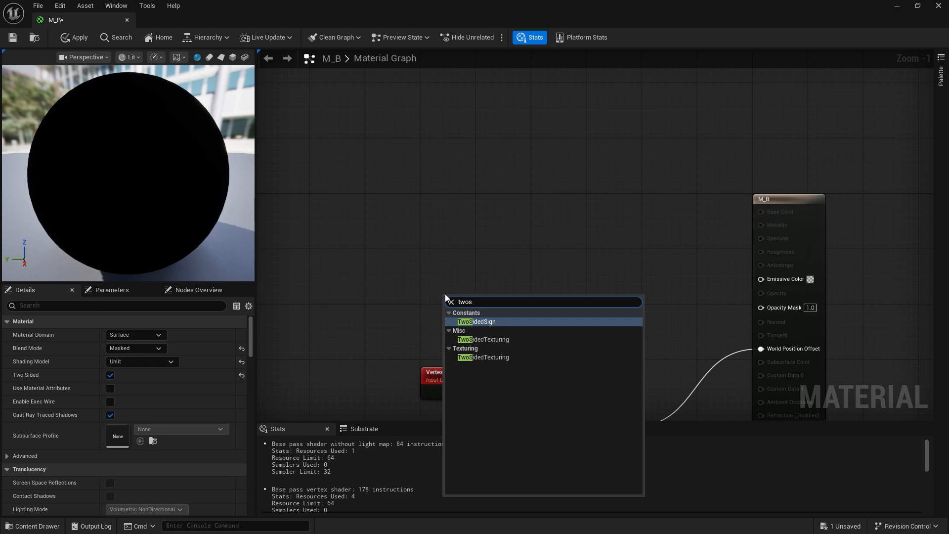
pyautogui.press('Return')
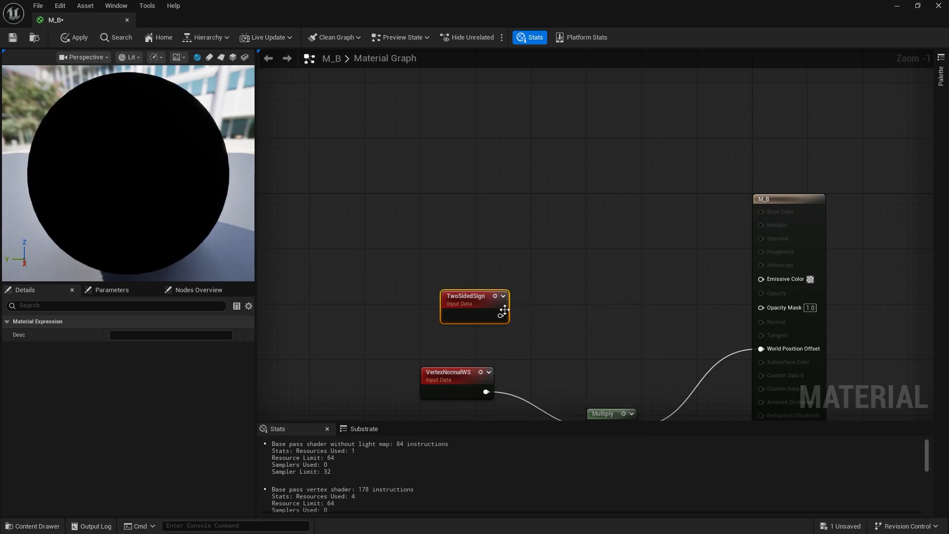
# - Feed TwoSidedSign through a 1-x node and connect the result to Opacity Mask
pyautogui.moveTo(501, 315); pyautogui.dragTo(562, 313)
pyautogui.write('min')
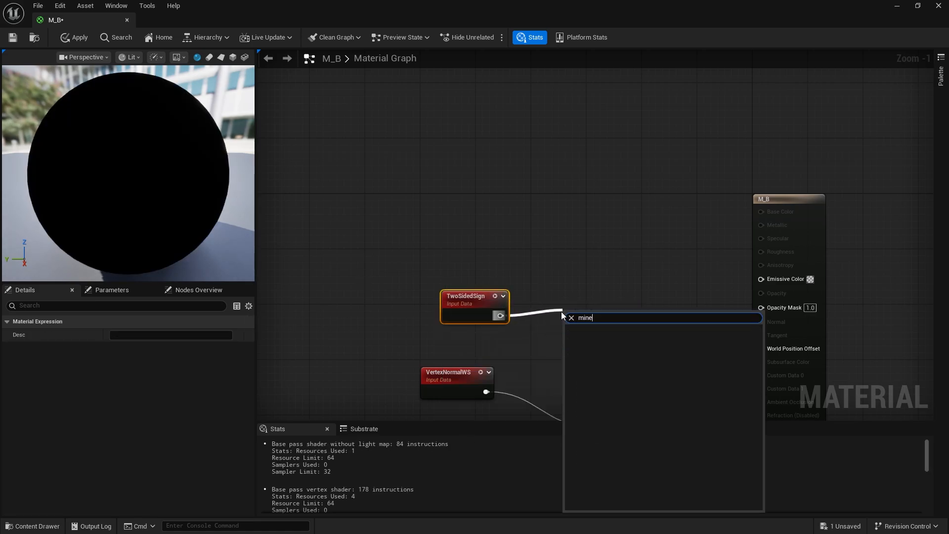
pyautogui.press('Down')
pyautogui.press('Return')
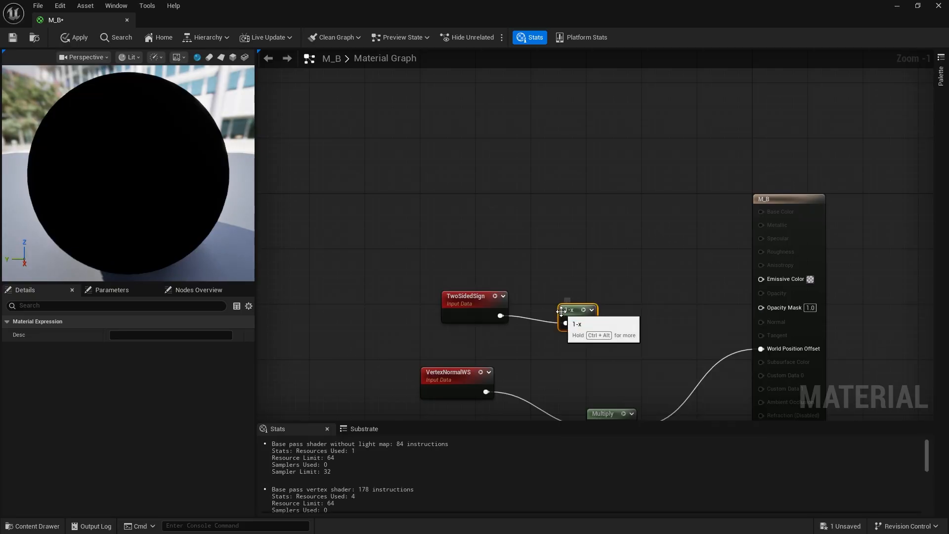
pyautogui.moveTo(573, 336); pyautogui.dragTo(499, 367, button='right')
pyautogui.moveTo(513, 354); pyautogui.dragTo(688, 338)
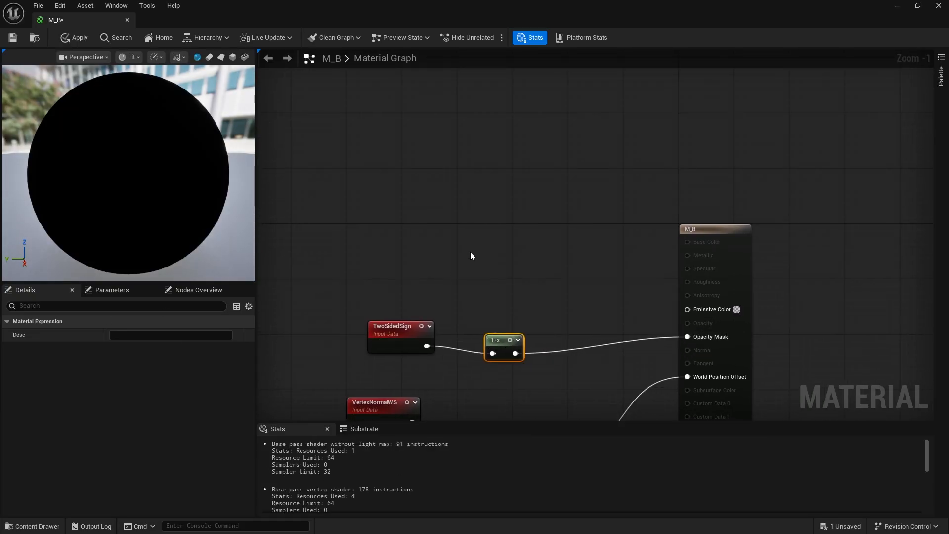
# - Add a three-component constant vector above TwoSidedSign and connect it to Emissive Color
pyautogui.moveTo(449, 236); pyautogui.dragTo(483, 259, button='right')
pyautogui.click(484, 259)
pyautogui.press('3')
pyautogui.click(483, 259)
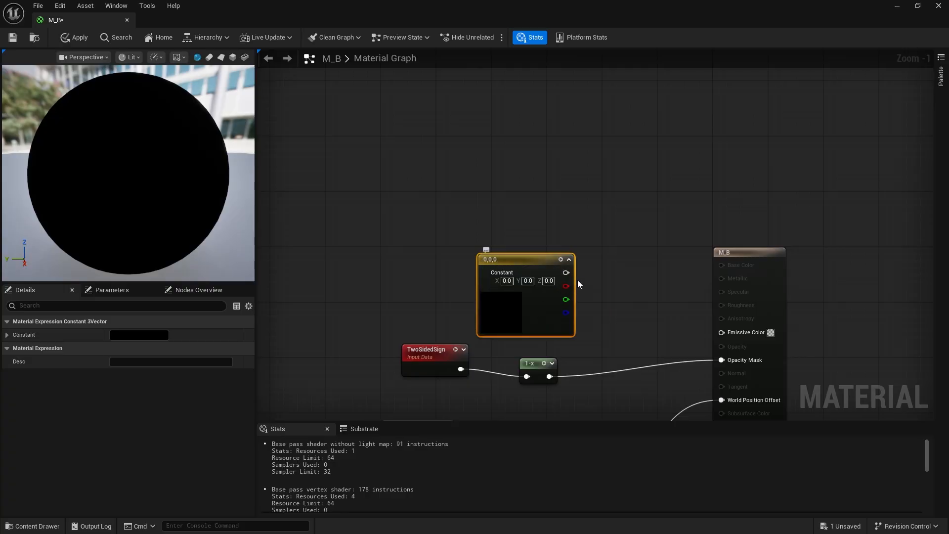
pyautogui.moveTo(576, 282); pyautogui.dragTo(722, 331)
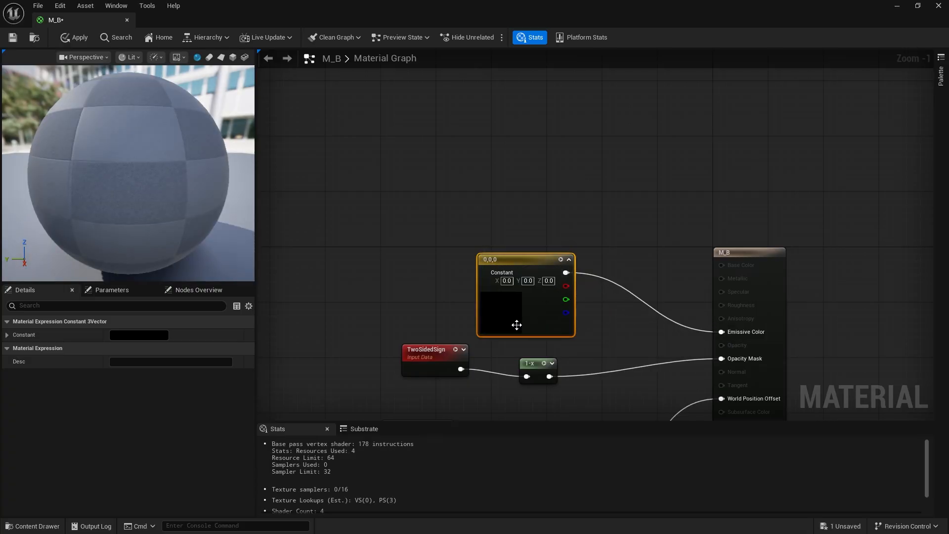
# - Set the constant vector's colour to a very pale blue, R 0.905, G 0.984, B 1.0
pyautogui.click(155, 335)
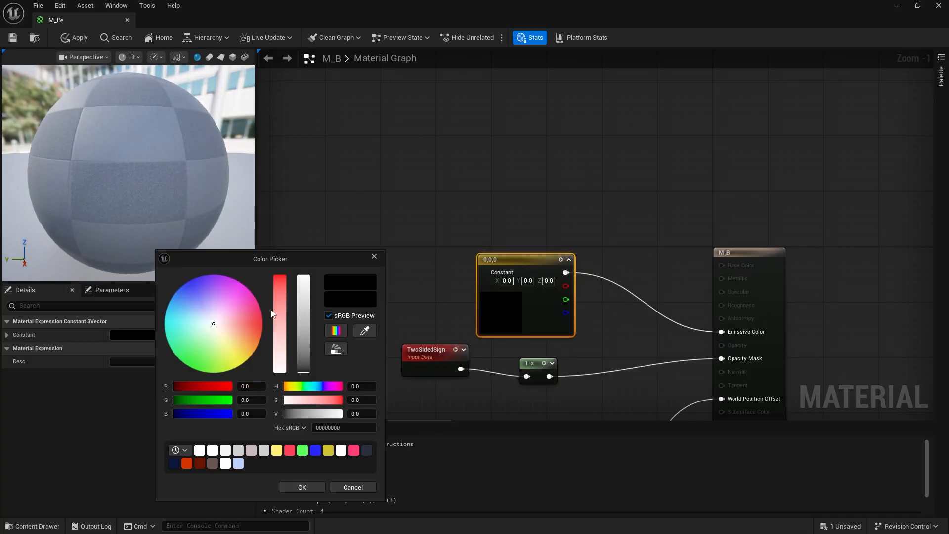
pyautogui.click(211, 325)
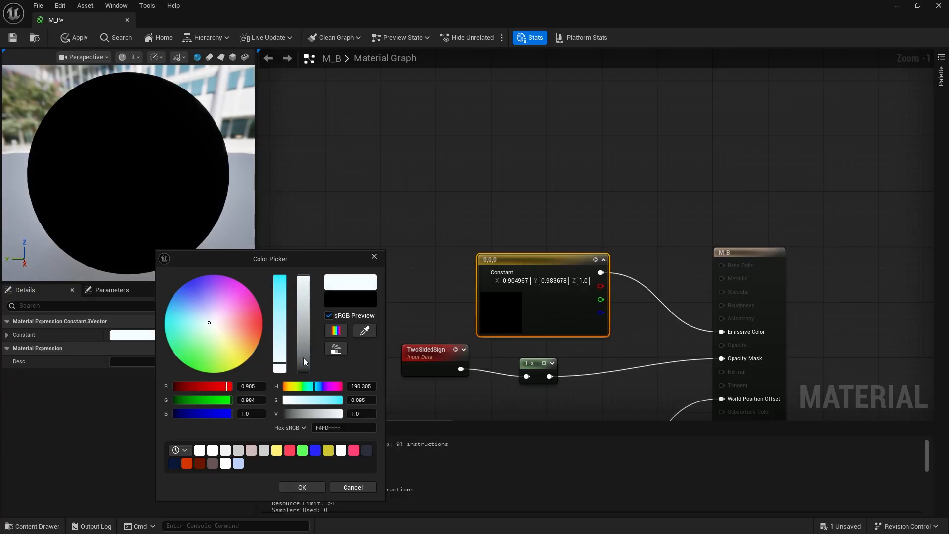
pyautogui.click(292, 488)
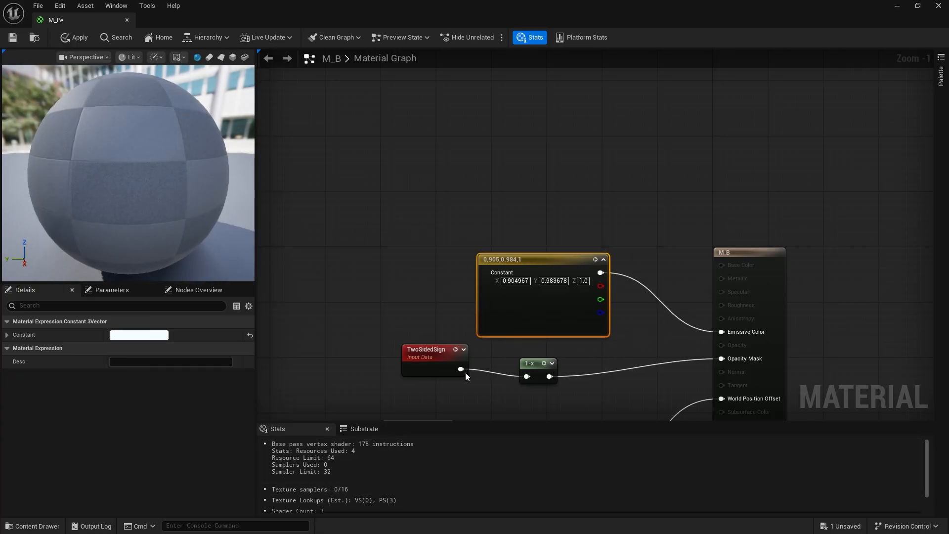
# - Convert the pale-blue constant to a parameter named Color and save the M_B material
pyautogui.rightClick(538, 260)
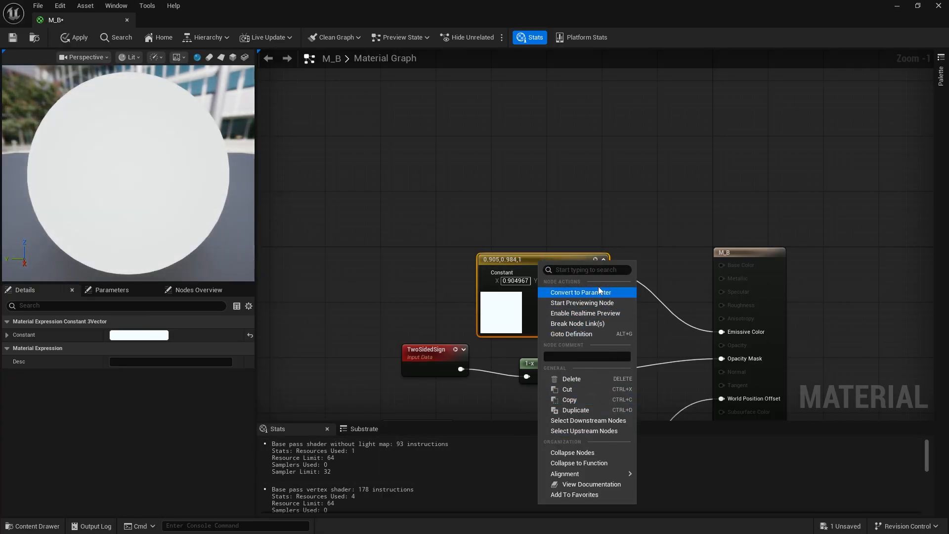
pyautogui.click(595, 293)
pyautogui.write('Color')
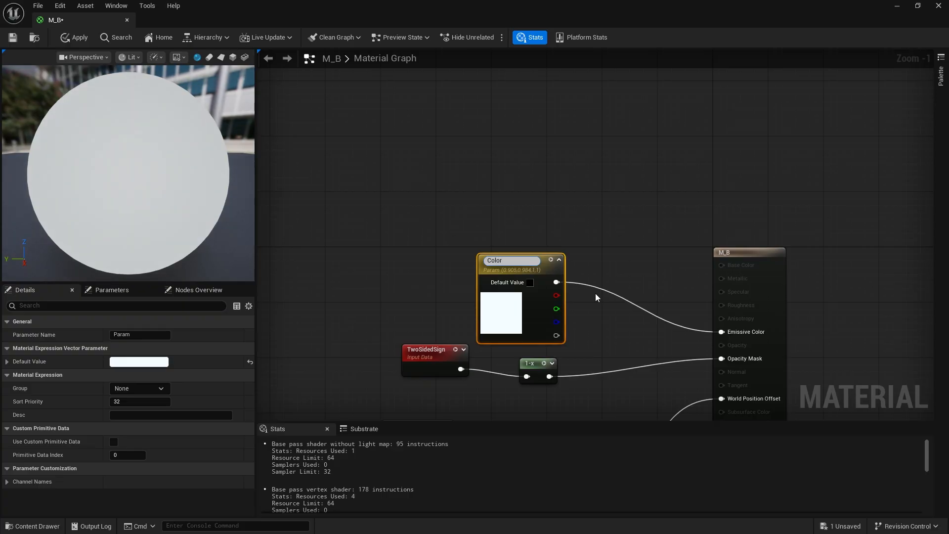
pyautogui.press('Return')
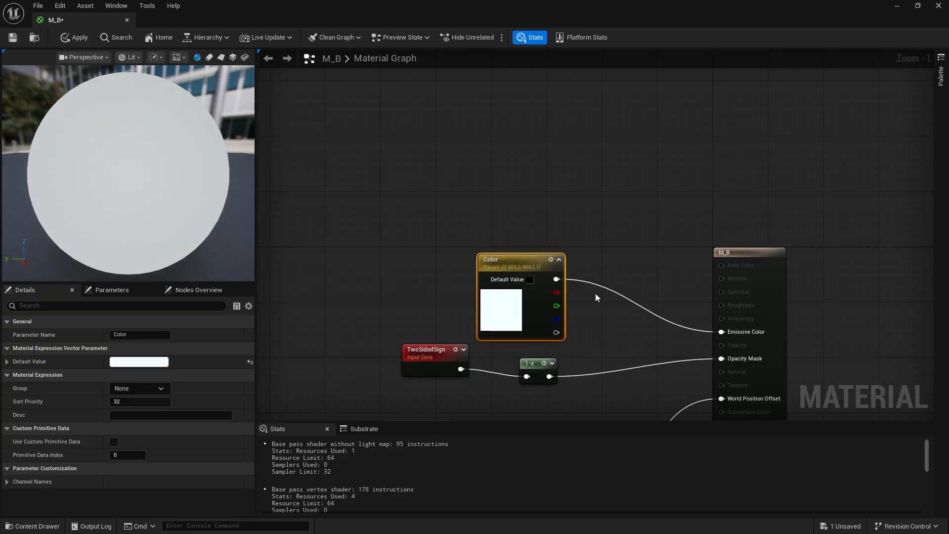
pyautogui.click(16, 42)
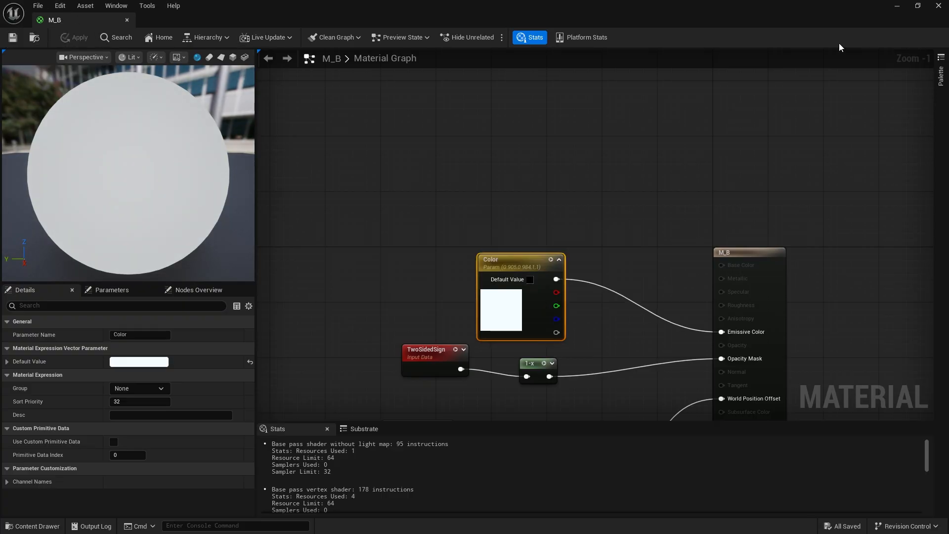
# - Close the M_B material editor and create a material instance of M_B named M_B_Inst
pyautogui.click(939, 5)
pyautogui.rightClick(636, 451)
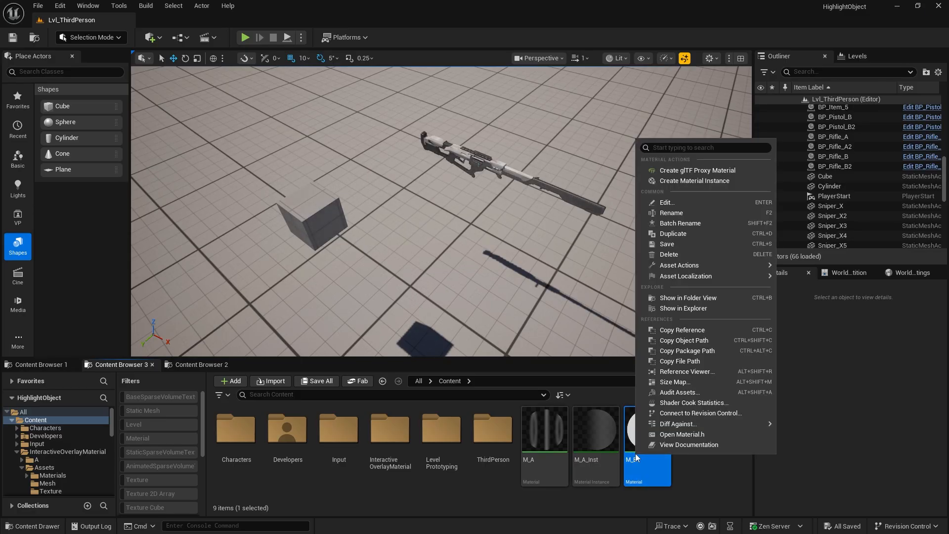
pyautogui.click(683, 181)
pyautogui.press('Return')
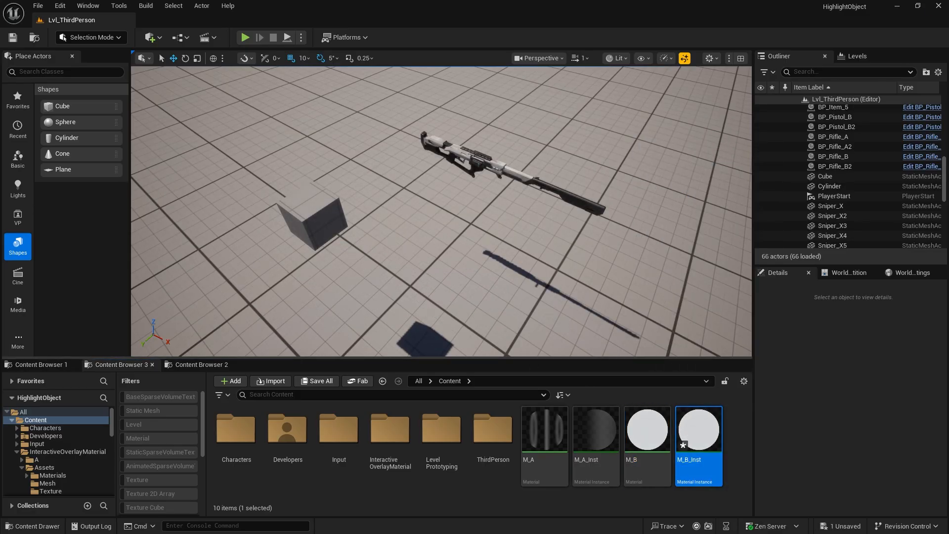
# - Assign M_B_Inst as the overlay material of both the rifle and the cube in the level
pyautogui.click(543, 186)
pyautogui.moveTo(698, 430); pyautogui.dragTo(871, 414)
pyautogui.click(321, 227)
pyautogui.moveTo(698, 434); pyautogui.dragTo(869, 415)
# - Open M_B_Inst beside the level, override its Line parameter and tune the value to about 0.05
pyautogui.doubleClick(867, 415)
pyautogui.moveTo(776, 226); pyautogui.dragTo(760, 156)
pyautogui.click(743, 261)
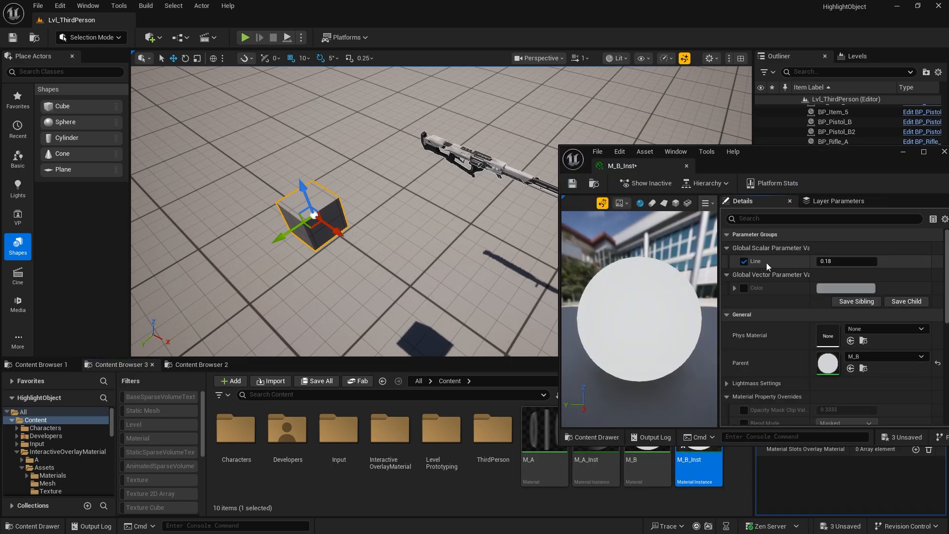
pyautogui.moveTo(835, 260)
pyautogui.mouseDown()
pyautogui.moveTo(865, 261)
pyautogui.moveTo(835, 261)
pyautogui.mouseUp()
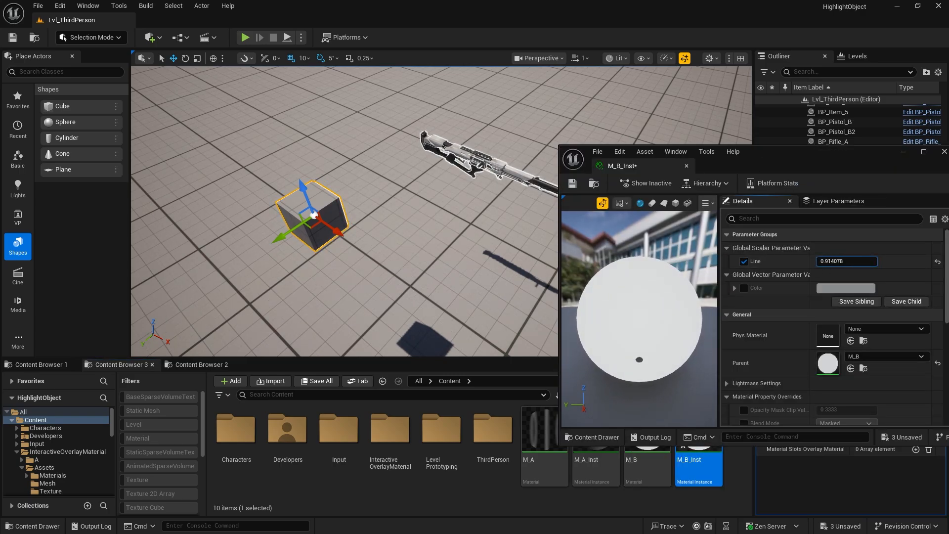
pyautogui.click(395, 212)
pyautogui.moveTo(395, 212)
pyautogui.mouseDown(button='right')
pyautogui.moveTo(425, 232)
pyautogui.moveTo(381, 207)
pyautogui.moveTo(415, 213)
pyautogui.moveTo(403, 173)
pyautogui.moveTo(386, 197)
pyautogui.mouseUp(button='right')
pyautogui.scroll(-1, 395, 213)
pyautogui.moveTo(835, 261); pyautogui.dragTo(818, 261)
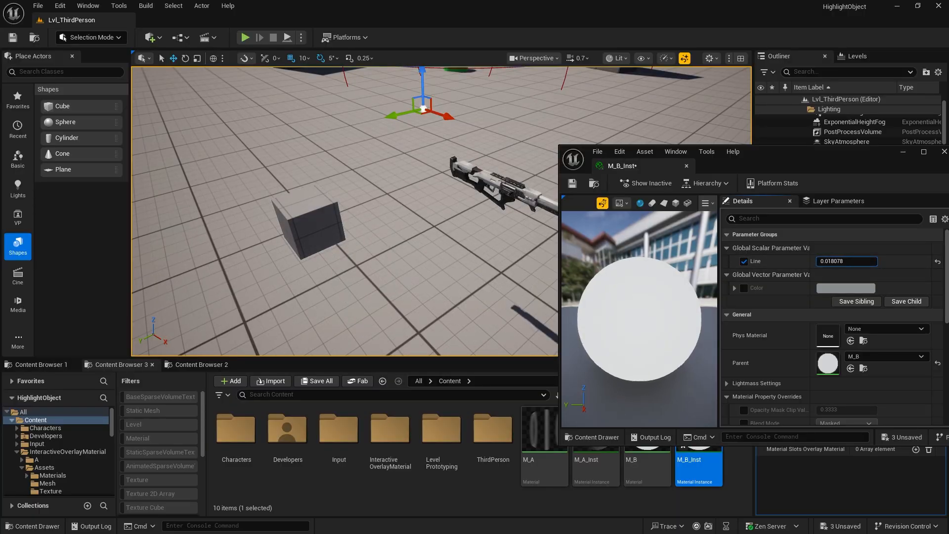
# - Override M_B_Inst's Color with a light pink and raise Line to about 0.434
pyautogui.click(744, 288)
pyautogui.click(845, 288)
pyautogui.click(694, 333)
pyautogui.click(763, 488)
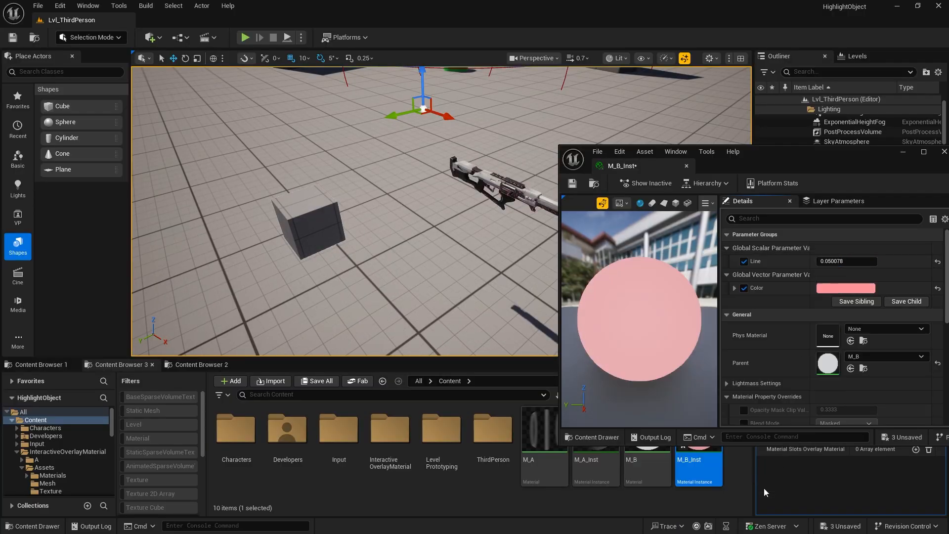
pyautogui.moveTo(396, 208); pyautogui.dragTo(398, 249, button='right')
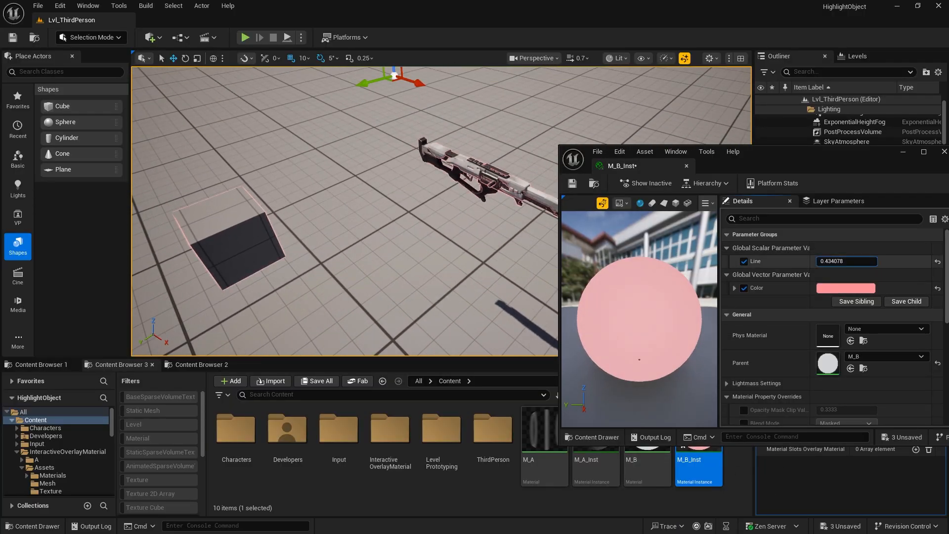
# - Try green for M_B_Inst's Color, settle on yellow at about R 1.0, G 0.878, B 0.228, and save
pyautogui.click(864, 289)
pyautogui.moveTo(704, 322); pyautogui.dragTo(702, 353)
pyautogui.click(780, 486)
pyautogui.click(863, 289)
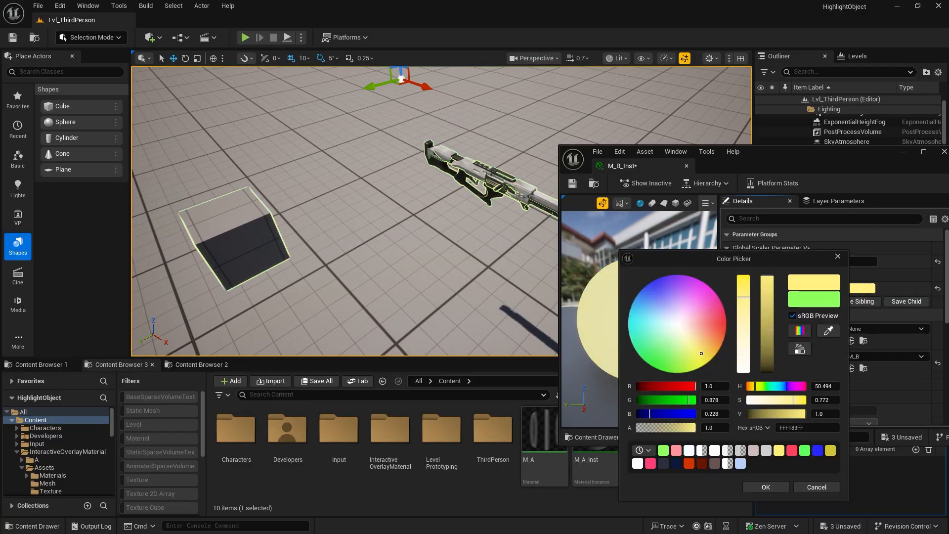
pyautogui.click(766, 495)
pyautogui.hotkey('ctrl', 's')
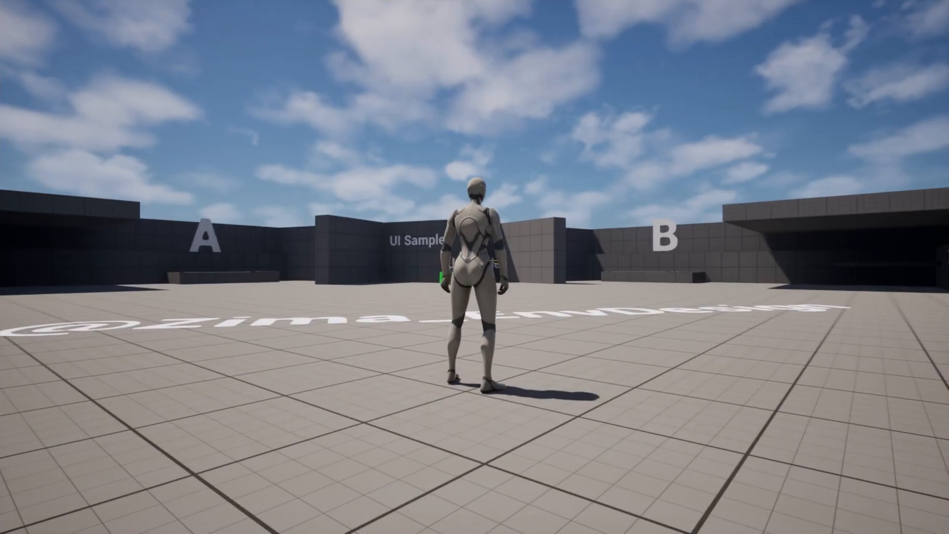
# - Play-test the level by running past the highlighted rifle to the cube on the green cylinder and picking it up
pyautogui.press('w')
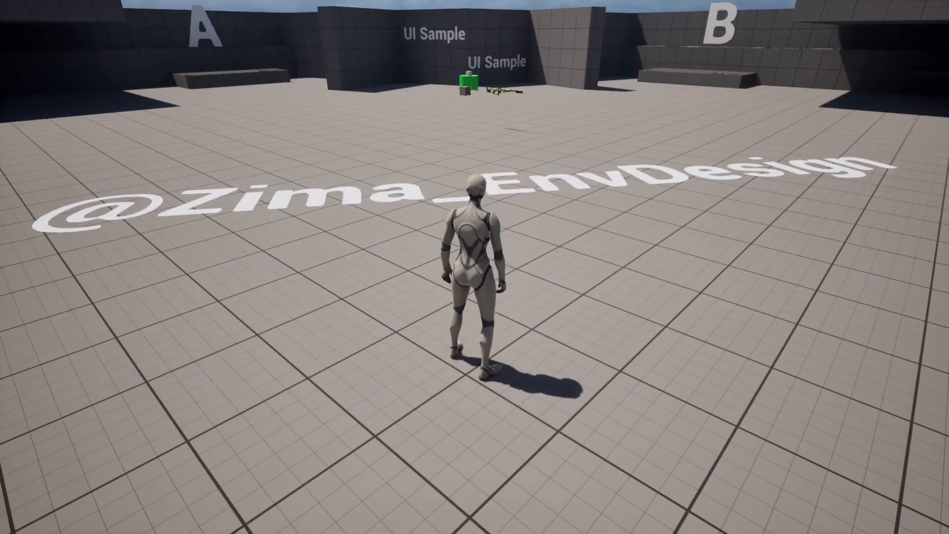
pyautogui.press('w')
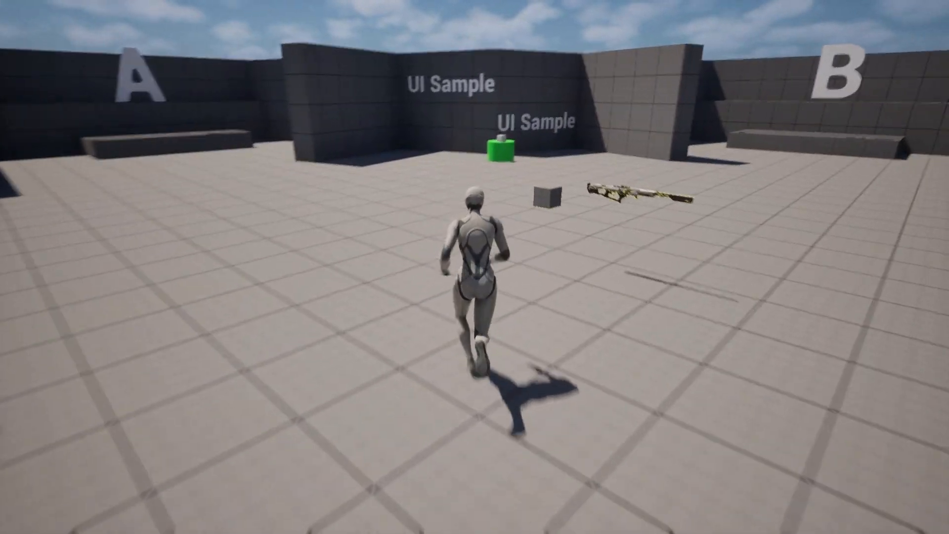
pyautogui.press('w')
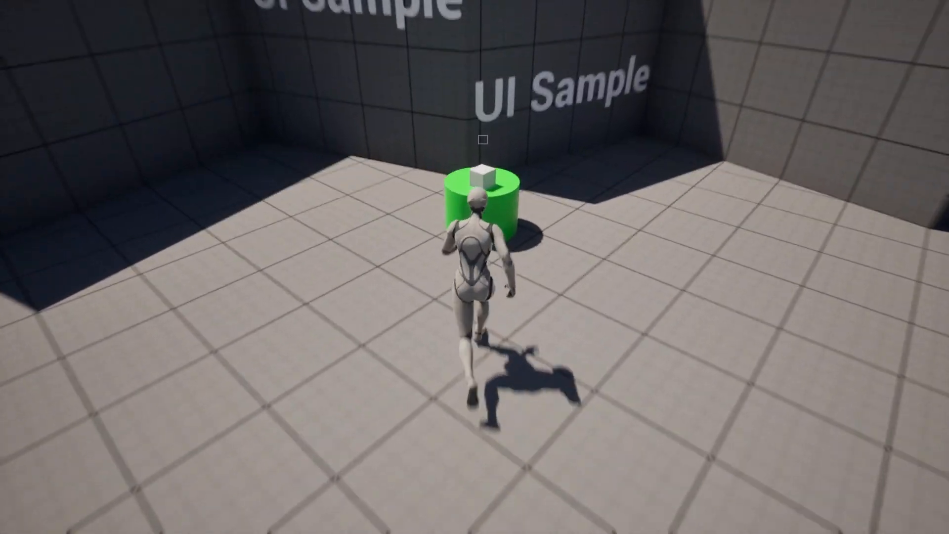
pyautogui.press('s')
pyautogui.press('w')
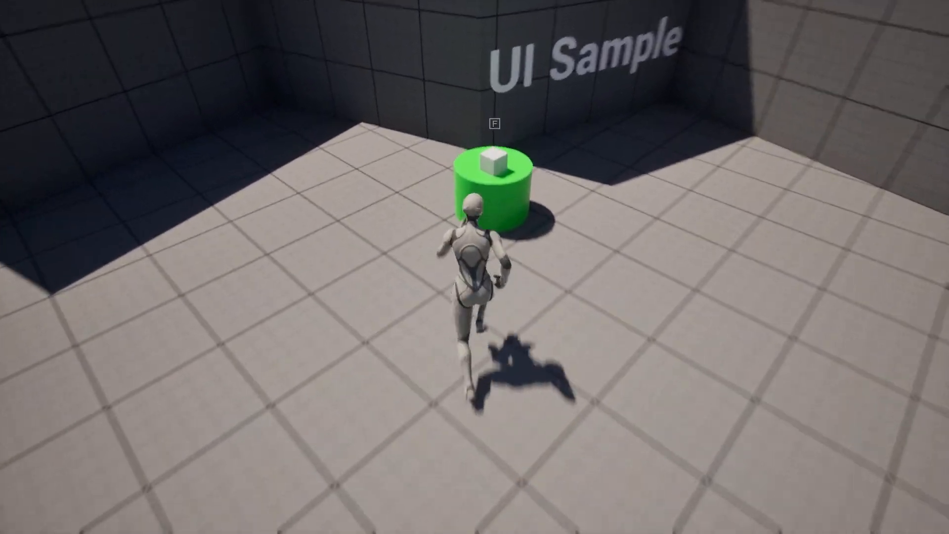
pyautogui.press('s')
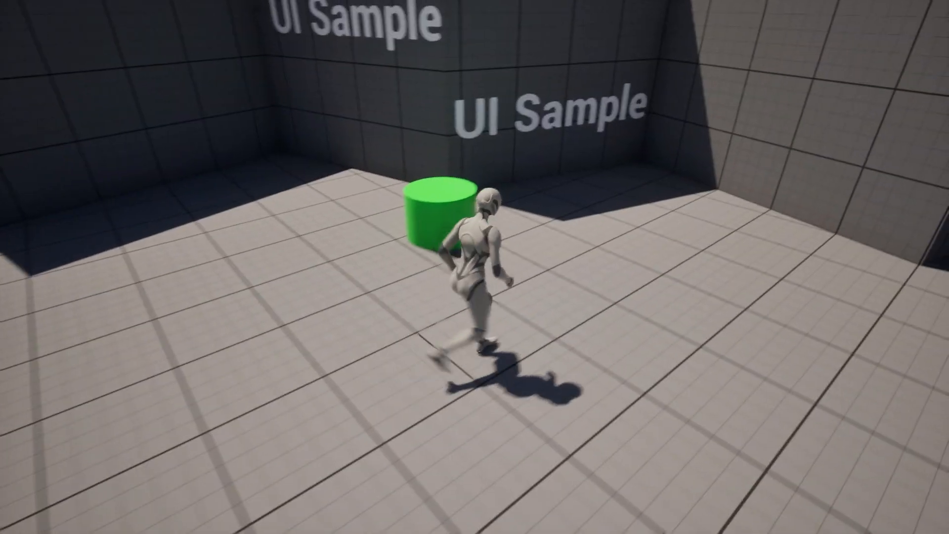
pyautogui.press('Escape')
pyautogui.scroll(-10, 468, 236)
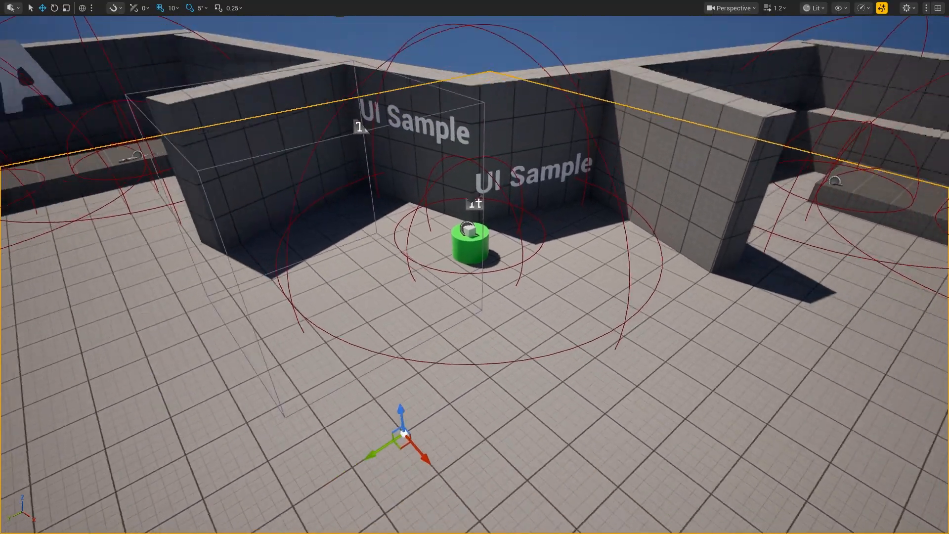
# - Restore the full editor layout and open the InteractiveOverlayMaterial/Assets/UiWidget/CubeBluePrints folder
pyautogui.press('F11')
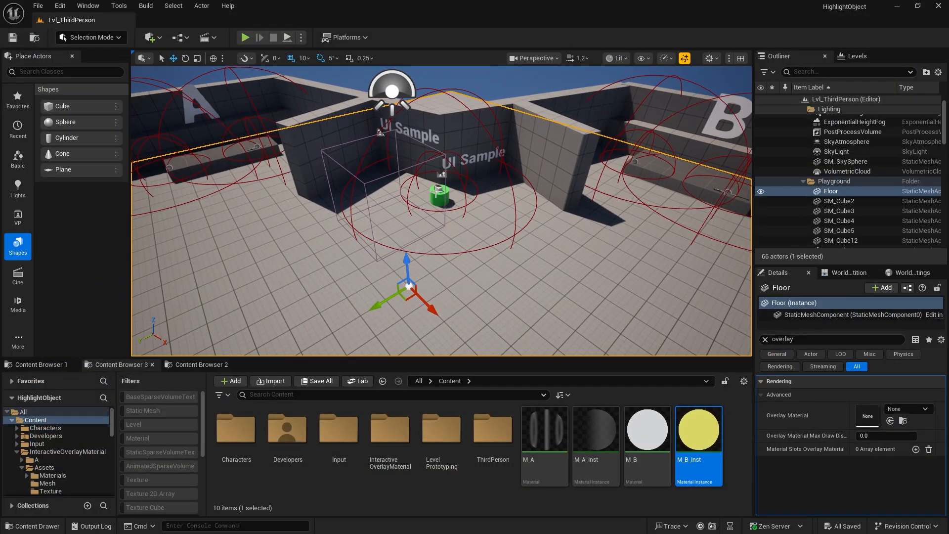
pyautogui.click(86, 453)
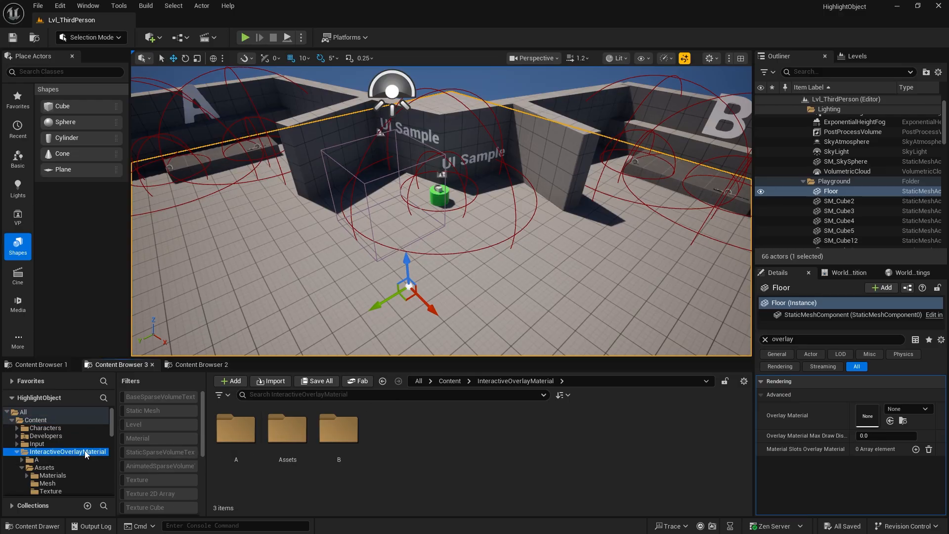
pyautogui.doubleClick(287, 428)
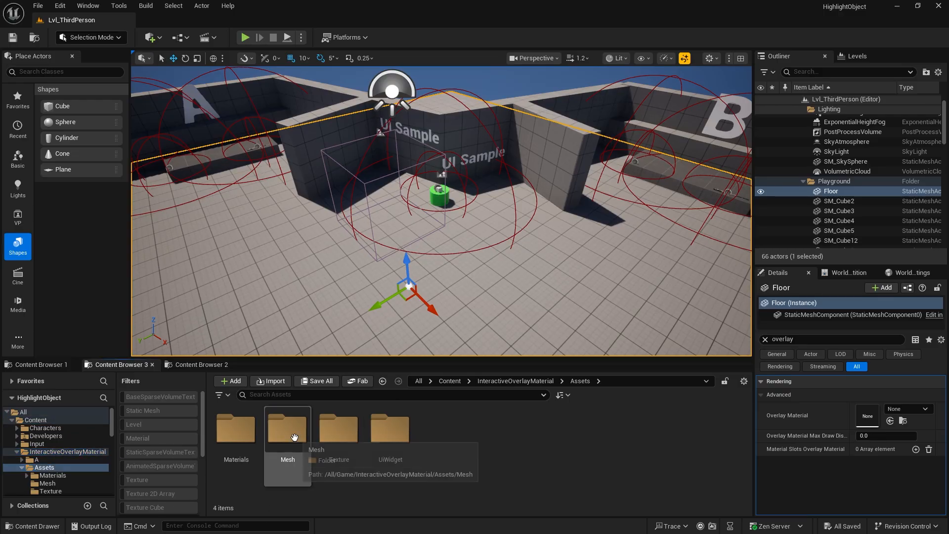
pyautogui.doubleClick(388, 430)
pyautogui.doubleClick(231, 437)
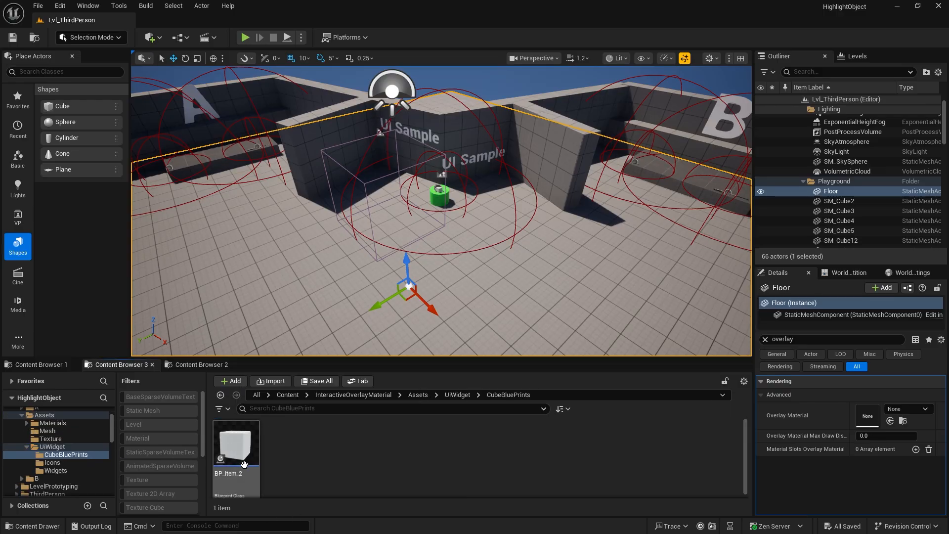
# - Duplicate the BP_Item_2 blueprint and name the copy BP_Gun
pyautogui.moveTo(337, 357); pyautogui.dragTo(337, 322)
pyautogui.hotkey('ctrl', 'd')
pyautogui.press('Right')
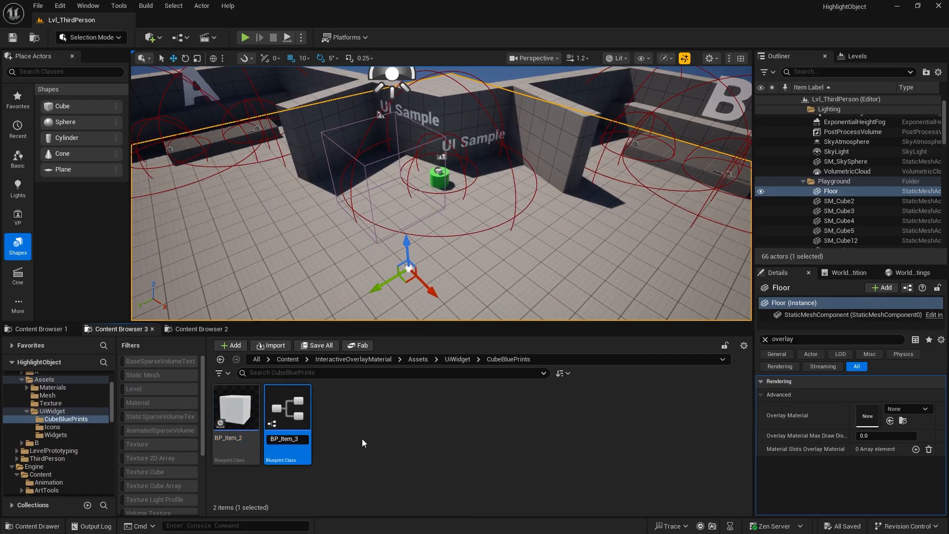
pyautogui.press('BackSpace')
pyautogui.press('BackSpace')
pyautogui.press('BackSpace')
pyautogui.press('BackSpace')
pyautogui.press('BackSpace')
pyautogui.write('Gun')
pyautogui.press('Return')
# - Move BP_Gun out of the CubeBluePrints folder into the root Content folder and open that folder
pyautogui.moveTo(235, 410); pyautogui.dragTo(52, 417)
pyautogui.click(70, 436)
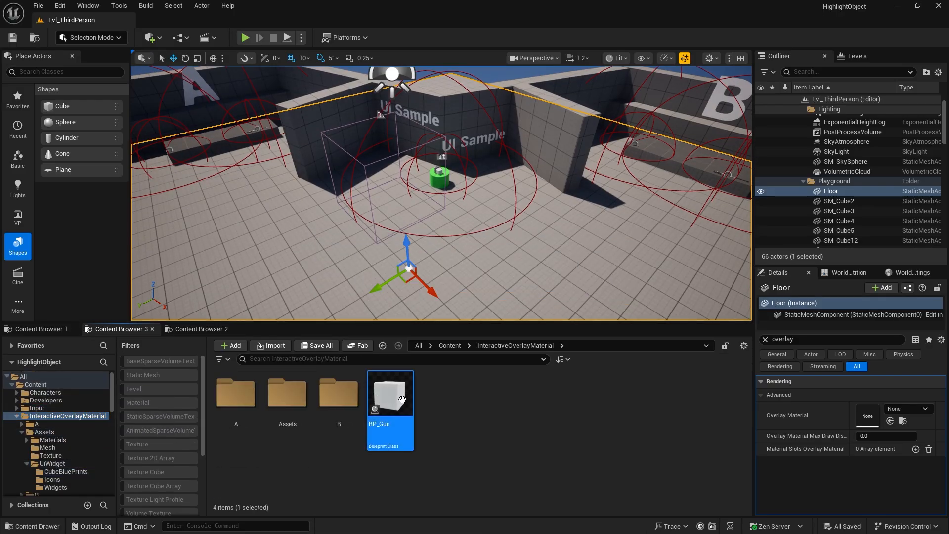
pyautogui.moveTo(390, 395); pyautogui.dragTo(30, 386)
pyautogui.click(47, 406)
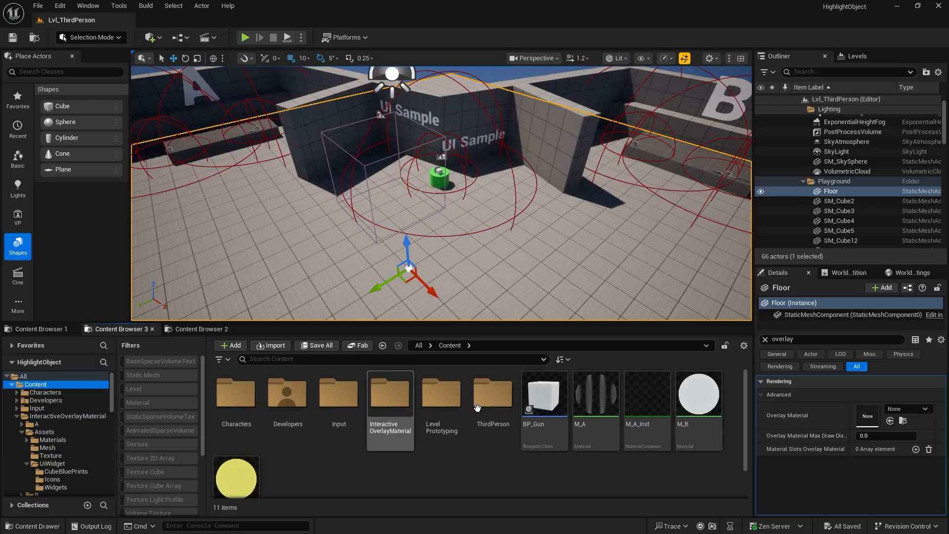
# - Open BP_Gun and replace its StaticMesh component's mesh with Sniper_X
pyautogui.doubleClick(544, 396)
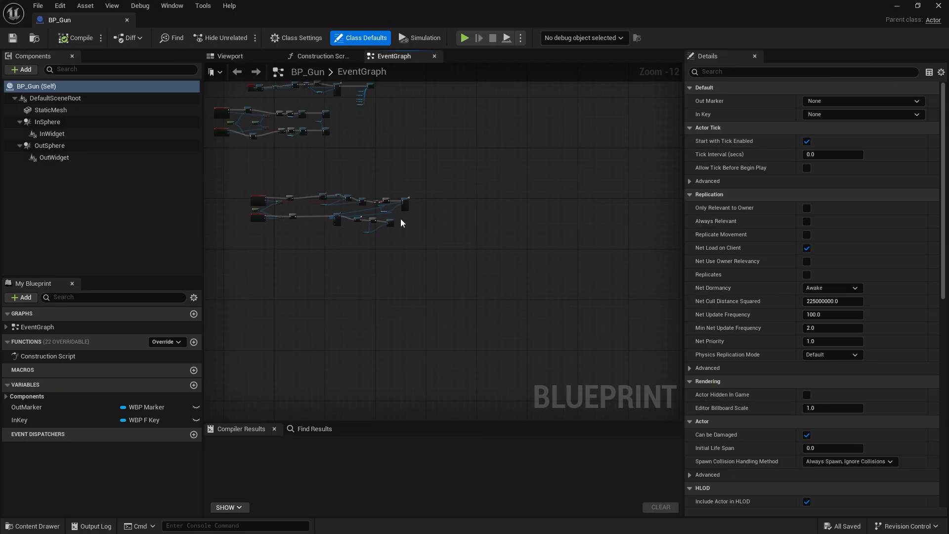
pyautogui.click(270, 55)
pyautogui.click(69, 113)
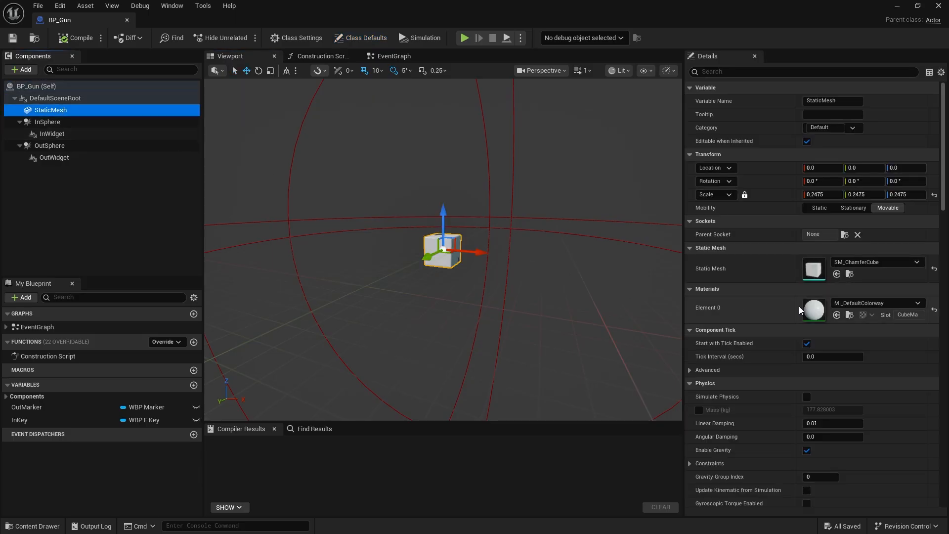
pyautogui.click(870, 262)
pyautogui.scroll(-1, 866, 408)
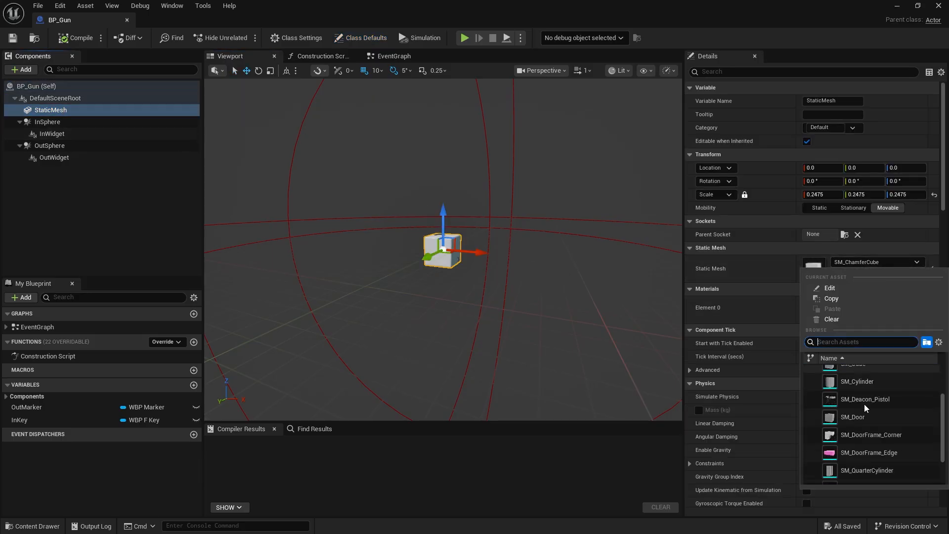
pyautogui.scroll(-3, 865, 410)
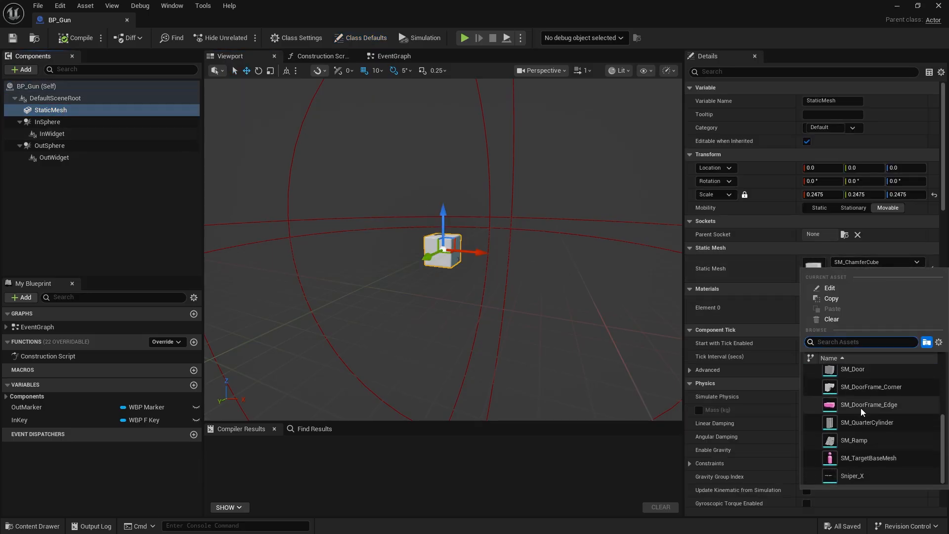
pyautogui.click(851, 476)
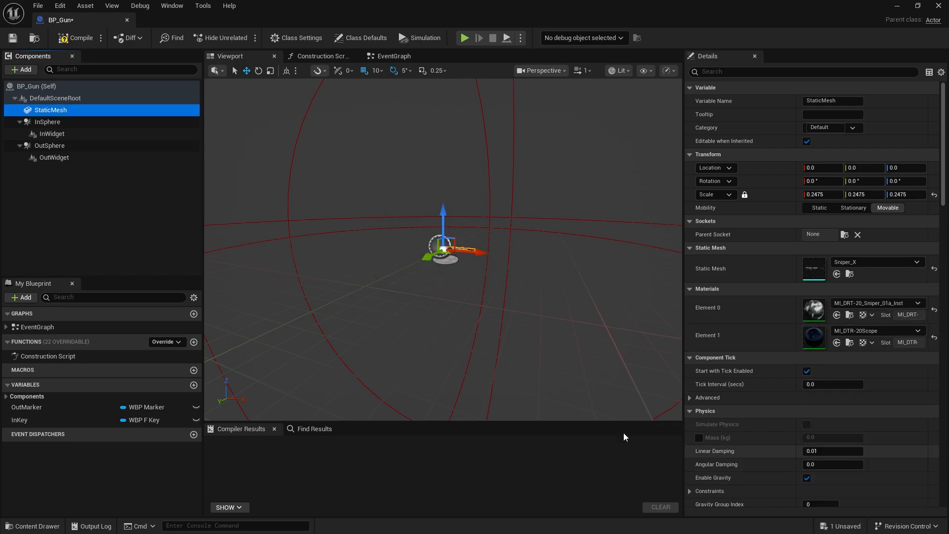
# - Move the rifle mesh to X -10 to centre it on the blueprint origin, and compile BP_Gun
pyautogui.moveTo(443, 249)
pyautogui.mouseDown(button='right')
pyautogui.moveTo(474, 247)
pyautogui.moveTo(420, 250)
pyautogui.moveTo(442, 250)
pyautogui.mouseUp(button='right')
pyautogui.scroll(-1, 442, 249)
pyautogui.press('w')
pyautogui.moveTo(437, 289)
pyautogui.mouseDown(button='right')
pyautogui.moveTo(460, 283)
pyautogui.moveTo(437, 288)
pyautogui.mouseUp(button='right')
pyautogui.scroll(-1, 436, 289)
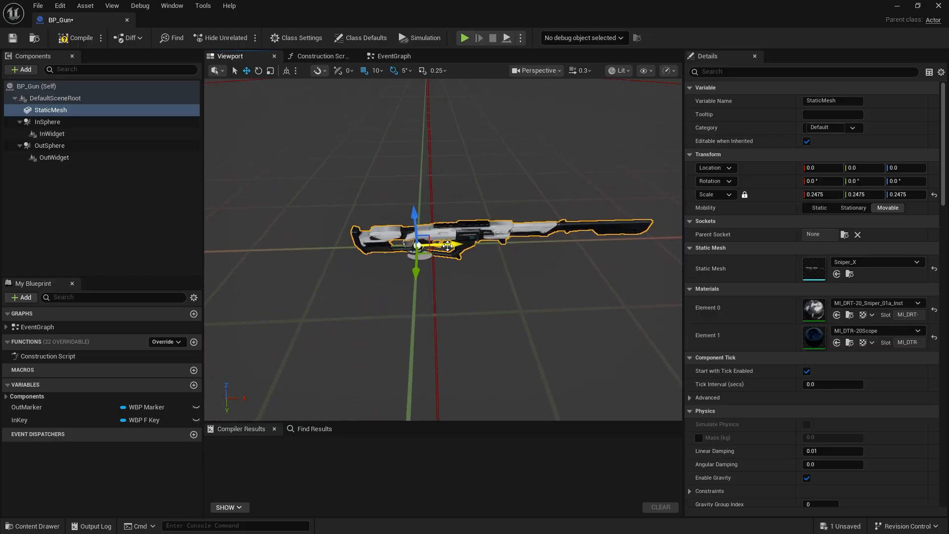
pyautogui.moveTo(443, 248); pyautogui.dragTo(388, 254)
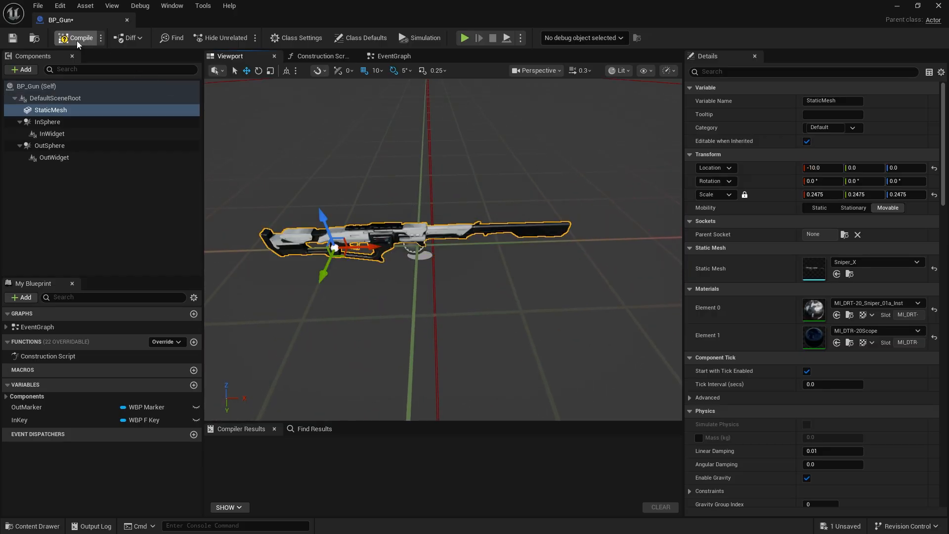
# - Examine BP_Gun's event graph, especially the OutSphere begin and end overlap events, and return to the component preview
pyautogui.click(390, 57)
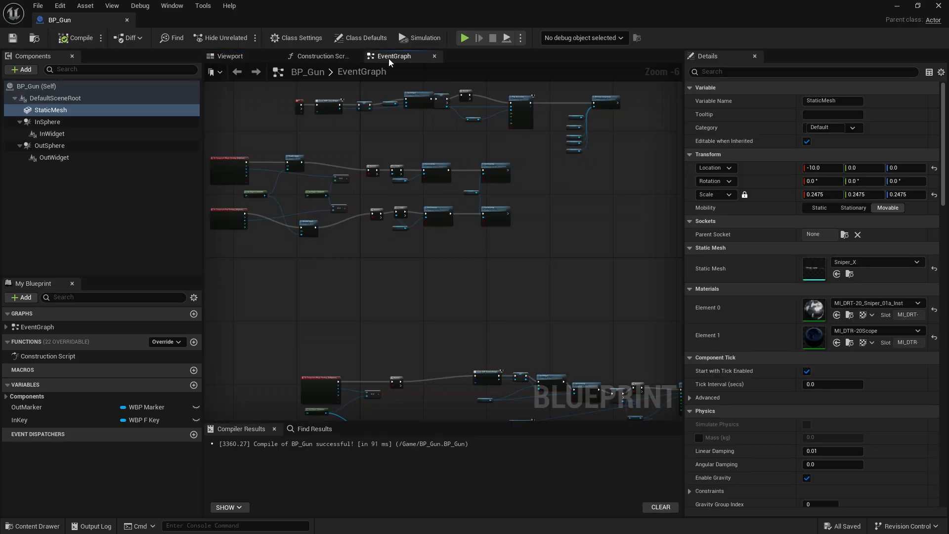
pyautogui.scroll(-4, 455, 192)
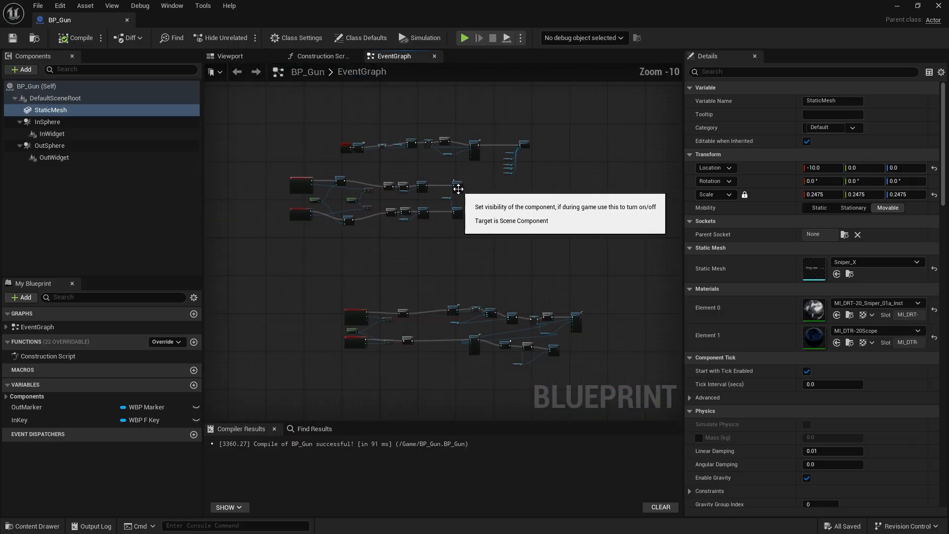
pyautogui.scroll(8, 484, 203)
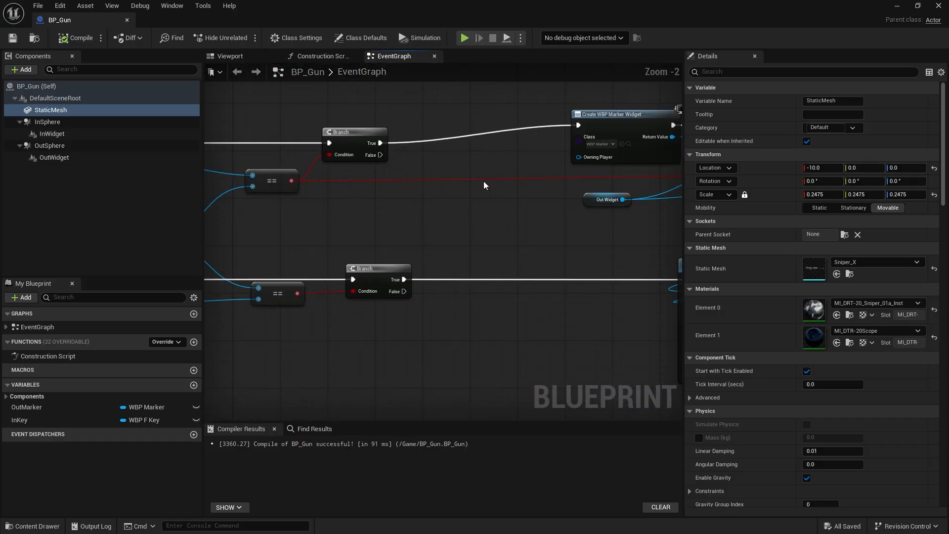
pyautogui.moveTo(483, 181); pyautogui.dragTo(761, 242, button='right')
pyautogui.click(410, 204)
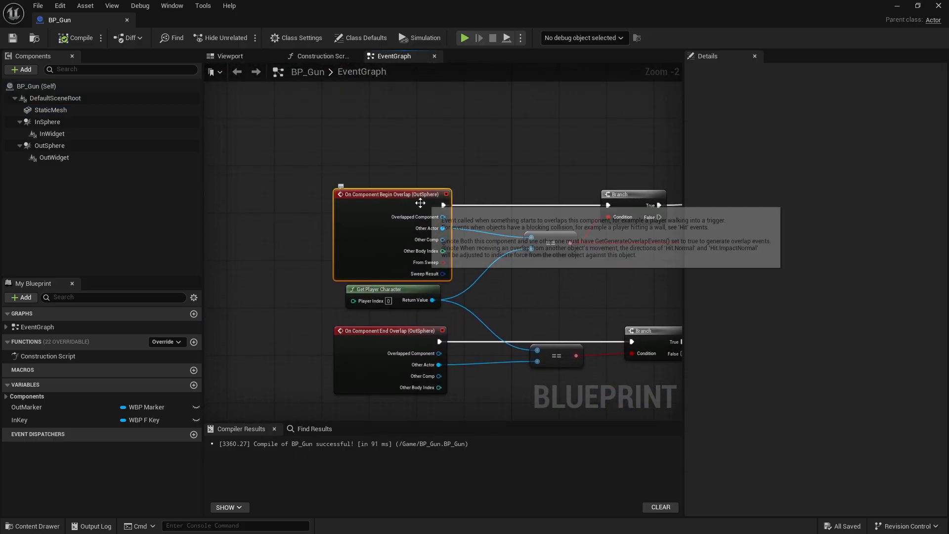
pyautogui.scroll(-4, 435, 341)
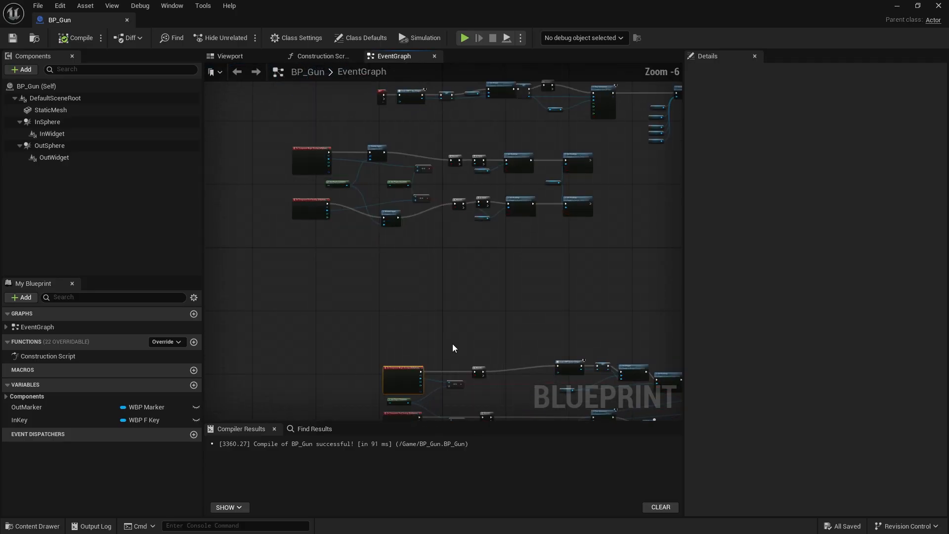
pyautogui.click(248, 59)
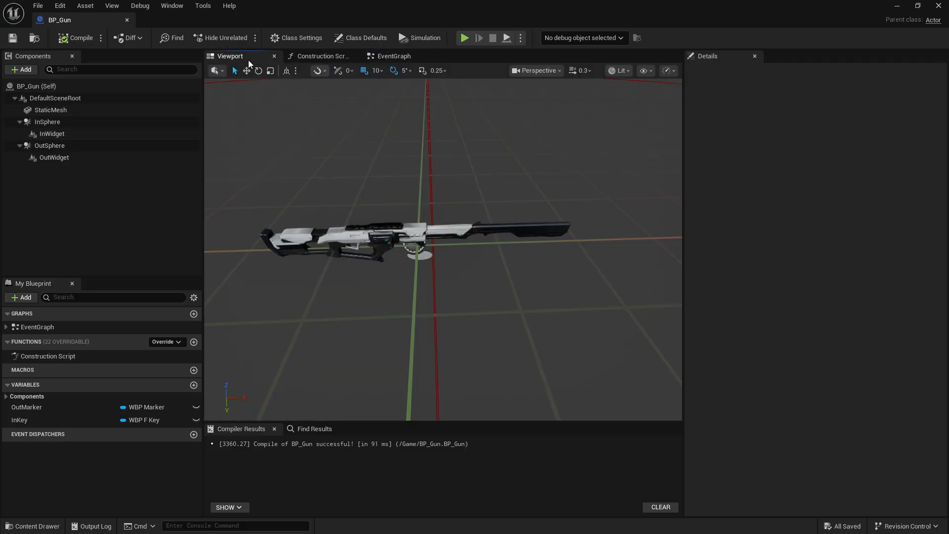
# - Inspect the InSphere and OutSphere trigger volumes around the rifle in the component preview
pyautogui.click(47, 121)
pyautogui.press('f')
pyautogui.scroll(3, 423, 201)
pyautogui.press('s')
pyautogui.moveTo(423, 201); pyautogui.dragTo(419, 195, button='right')
pyautogui.press('w')
pyautogui.click(50, 145)
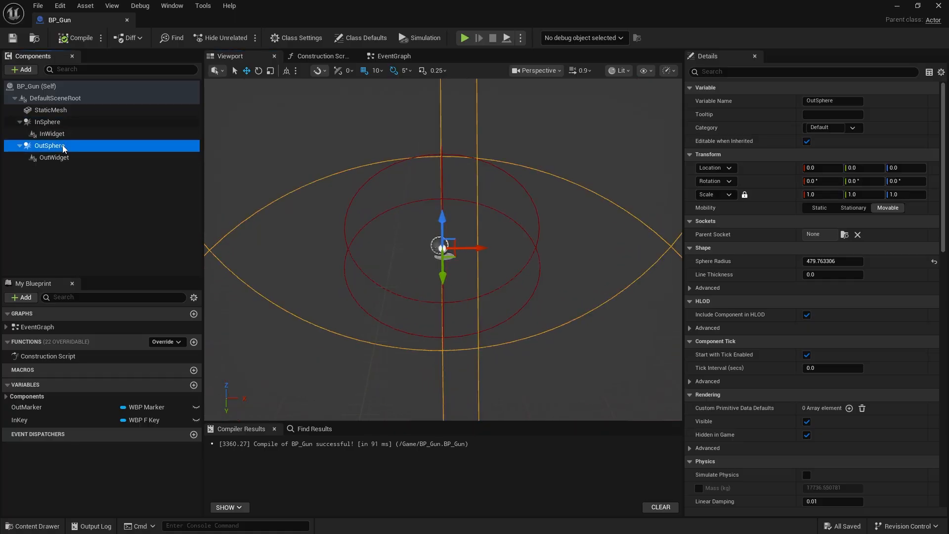
# - Examine the InSphere overlap events in the event graph and find the branches driven by the OutSphere overlap events
pyautogui.click(403, 57)
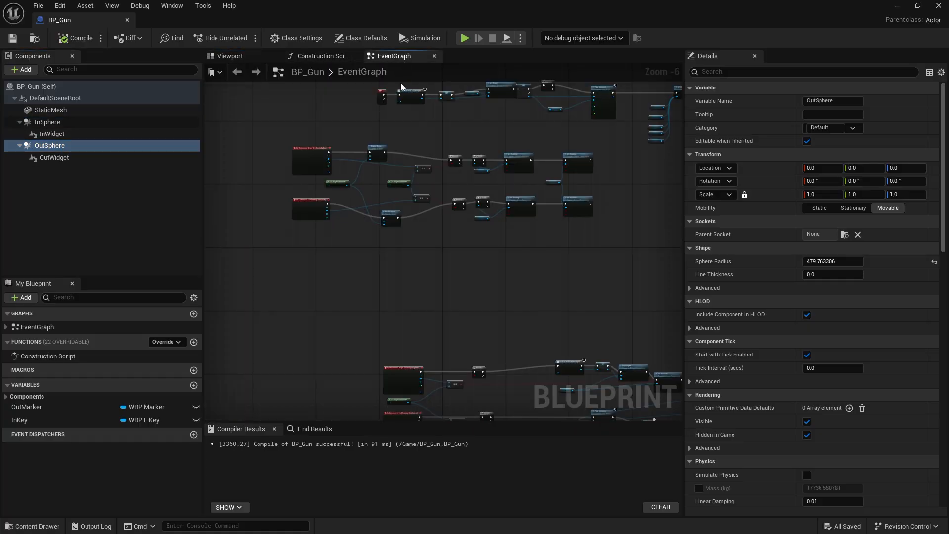
pyautogui.scroll(4, 394, 203)
pyautogui.scroll(-3, 395, 210)
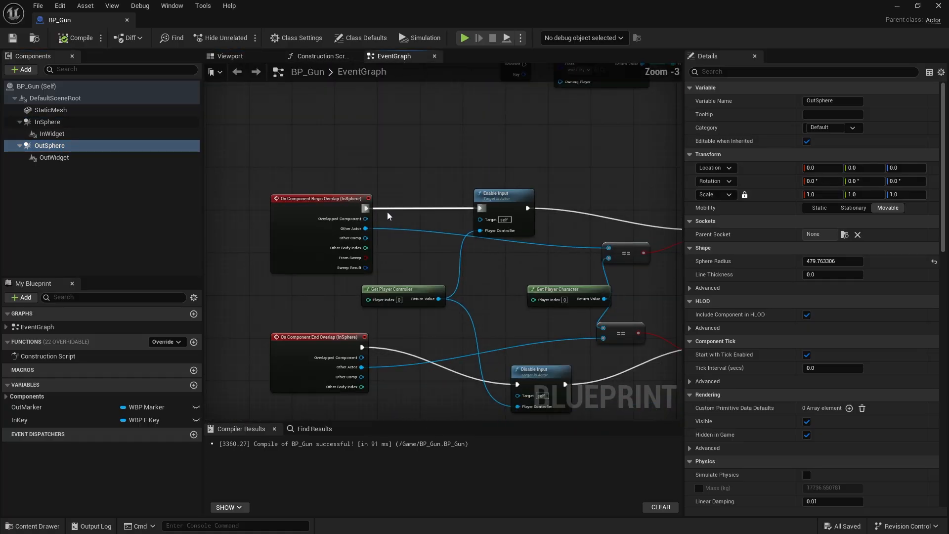
pyautogui.moveTo(465, 273); pyautogui.dragTo(398, 173, button='right')
pyautogui.scroll(-4, 398, 174)
pyautogui.moveTo(477, 320); pyautogui.dragTo(441, 222, button='right')
pyautogui.scroll(5, 440, 223)
pyautogui.moveTo(427, 276); pyautogui.dragTo(451, 119, button='right')
pyautogui.scroll(-3, 538, 185)
pyautogui.moveTo(538, 185); pyautogui.dragTo(411, 236, button='right')
pyautogui.scroll(4, 425, 212)
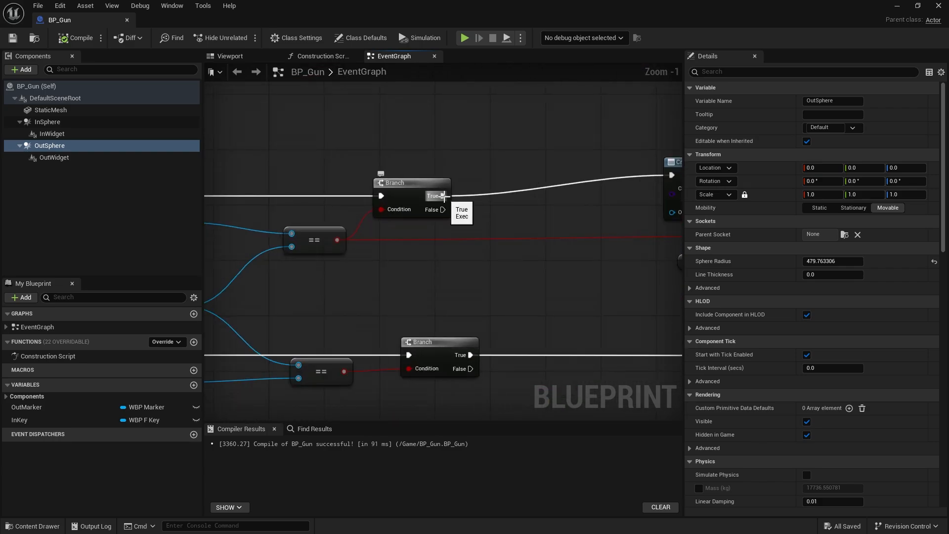
# - Add a Set Overlay Material (StaticMesh) node between the OutSphere begin overlap Branch and Create WBP Marker Widget, and tidy the node placement
pyautogui.moveTo(519, 261); pyautogui.dragTo(444, 233, button='right')
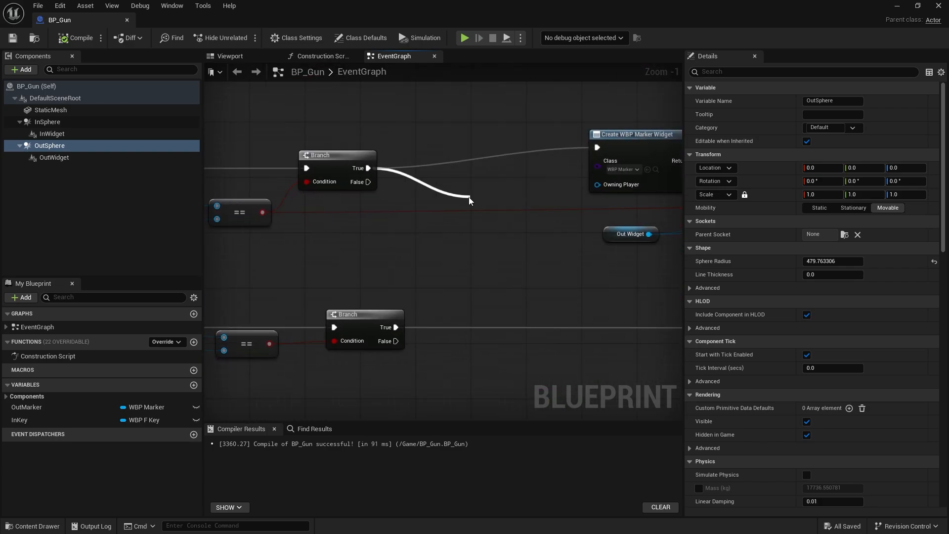
pyautogui.moveTo(469, 200); pyautogui.dragTo(469, 200)
pyautogui.write('set')
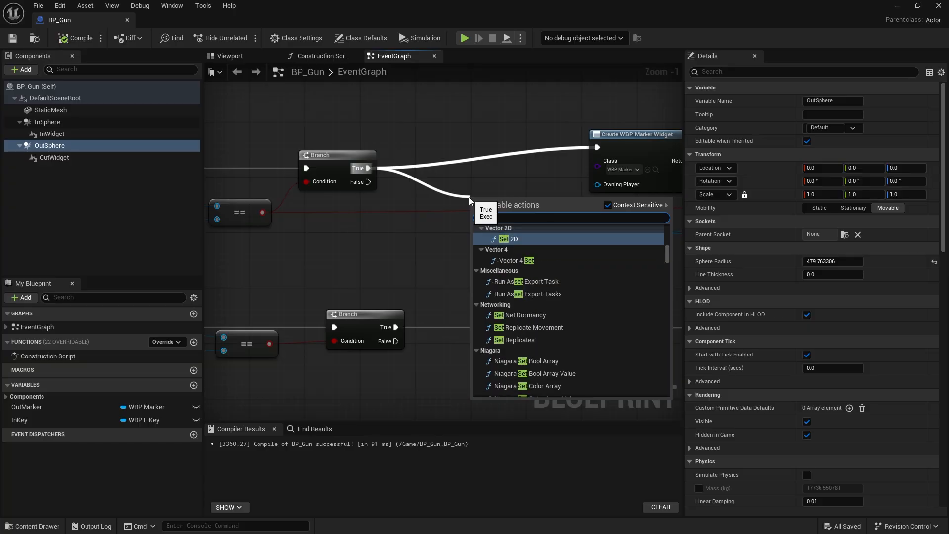
pyautogui.write(' over')
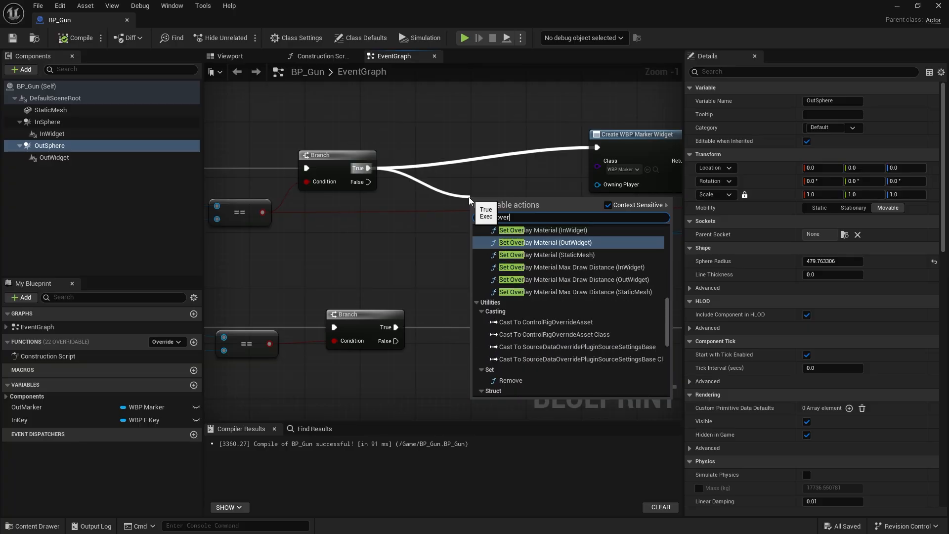
pyautogui.click(563, 255)
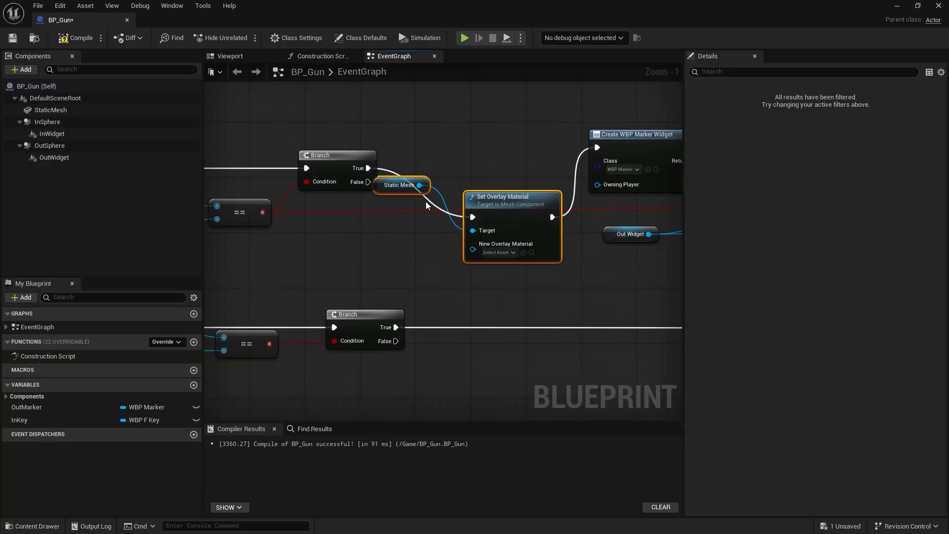
pyautogui.moveTo(381, 191); pyautogui.dragTo(380, 192)
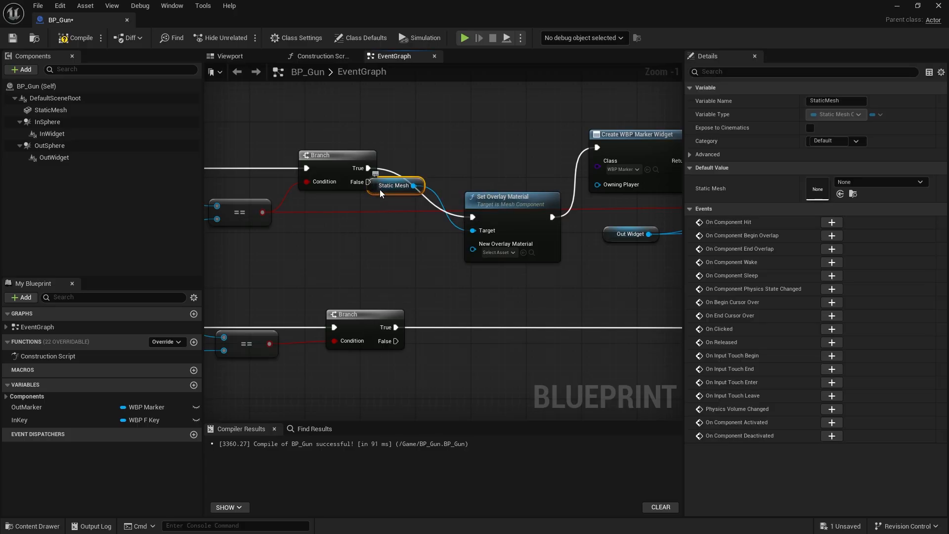
pyautogui.moveTo(511, 209); pyautogui.dragTo(531, 140)
pyautogui.moveTo(459, 277); pyautogui.dragTo(419, 230, button='right')
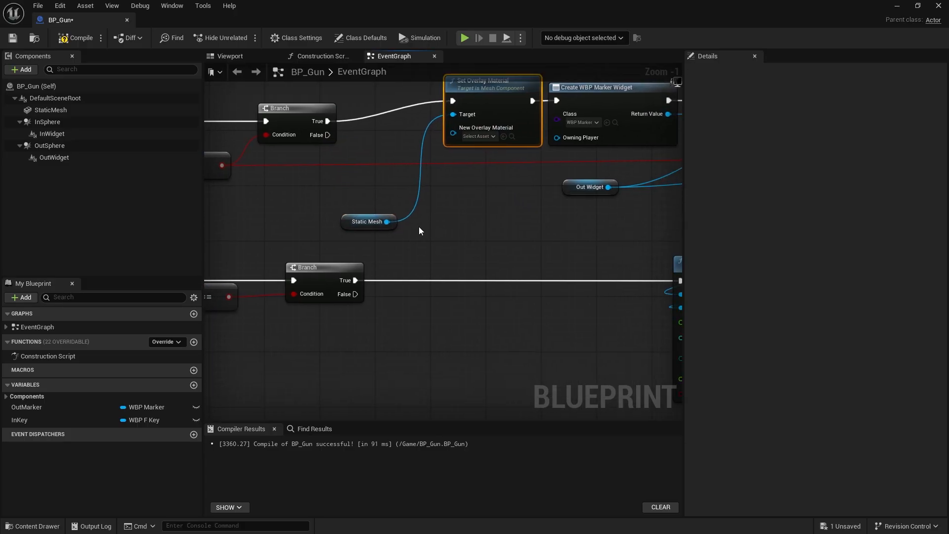
# - Add a second Set Overlay Material node targeting Static Mesh between the OutSphere end overlap Branch and Play Animation
pyautogui.moveTo(389, 221); pyautogui.dragTo(444, 289)
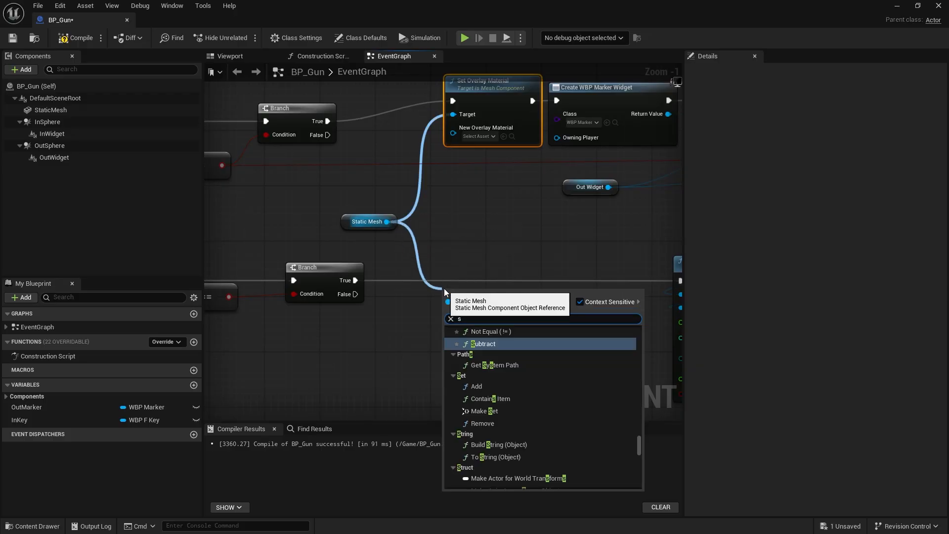
pyautogui.write('set overlay')
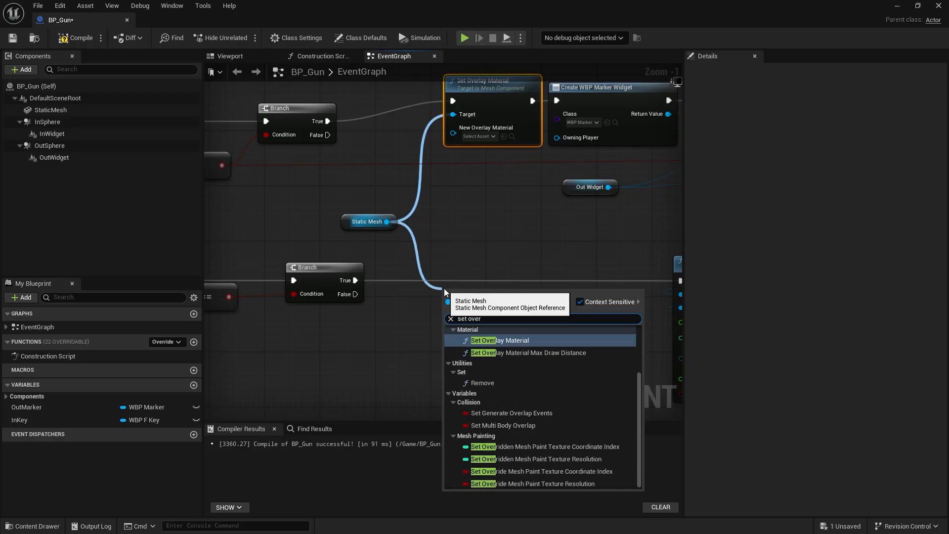
pyautogui.press('Return')
pyautogui.moveTo(478, 289); pyautogui.dragTo(533, 262)
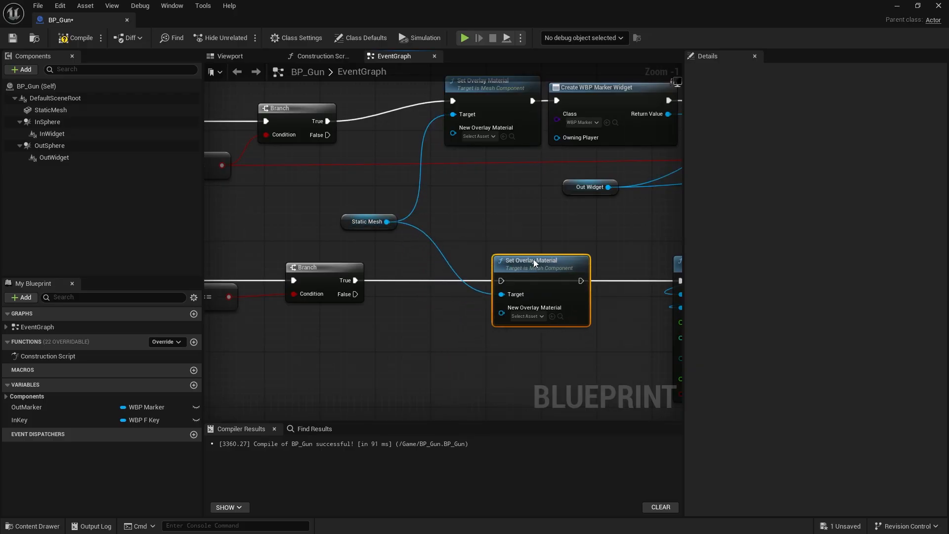
pyautogui.moveTo(591, 284); pyautogui.dragTo(613, 281)
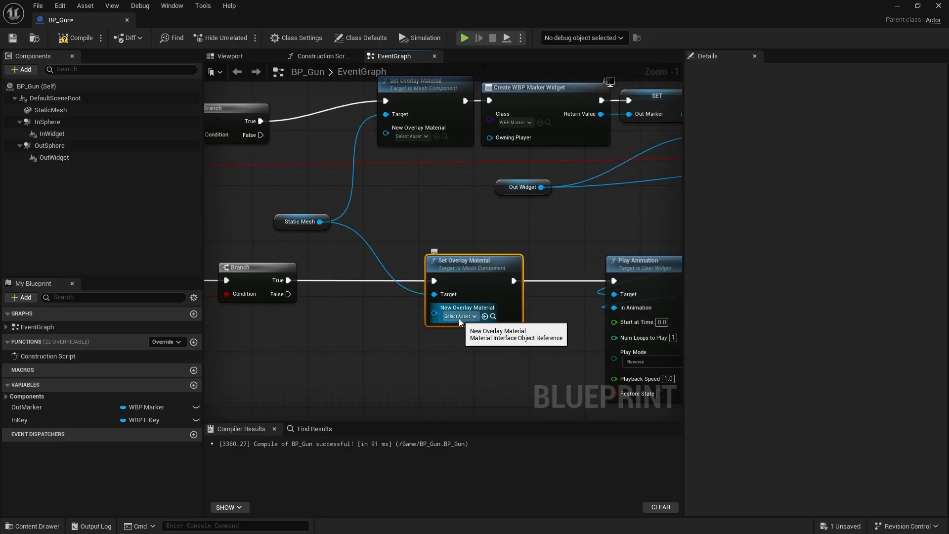
# - Assign M_B_Inst as the New Overlay Material of the begin overlap Set Overlay Material node, and compile and save BP_Gun
pyautogui.scroll(1, 459, 318)
pyautogui.moveTo(411, 123); pyautogui.dragTo(453, 215, button='right')
pyautogui.click(453, 215)
pyautogui.moveTo(360, 247); pyautogui.dragTo(420, 243, button='right')
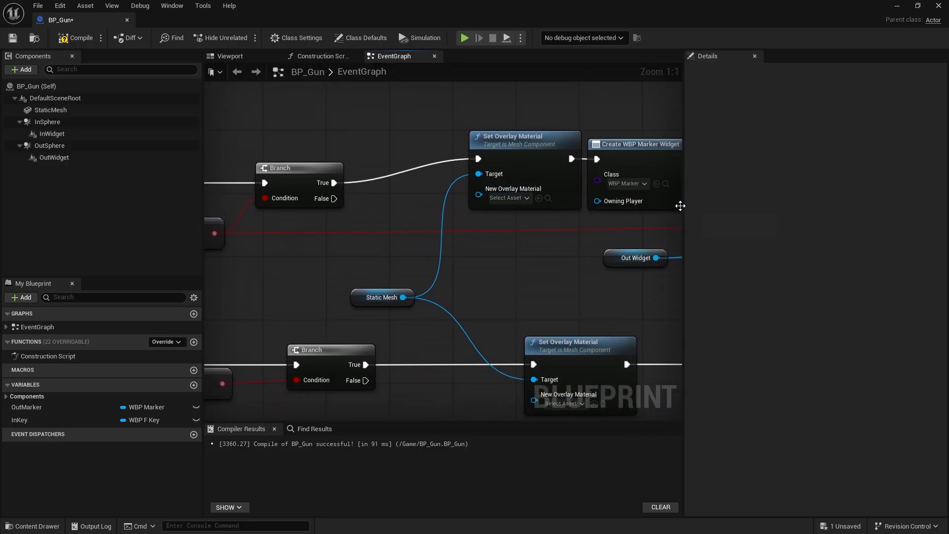
pyautogui.moveTo(683, 206); pyautogui.dragTo(882, 206)
pyautogui.scroll(-2, 621, 200)
pyautogui.click(621, 201)
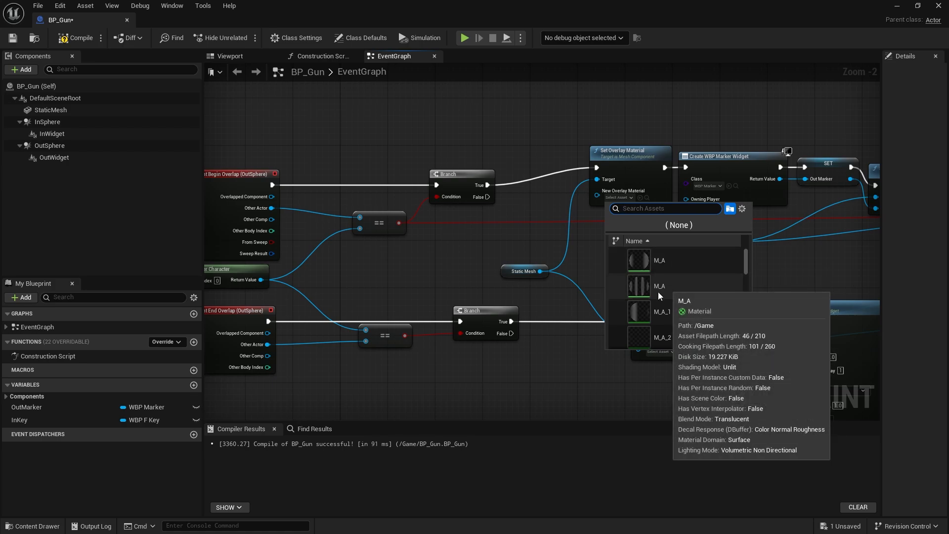
pyautogui.click(33, 526)
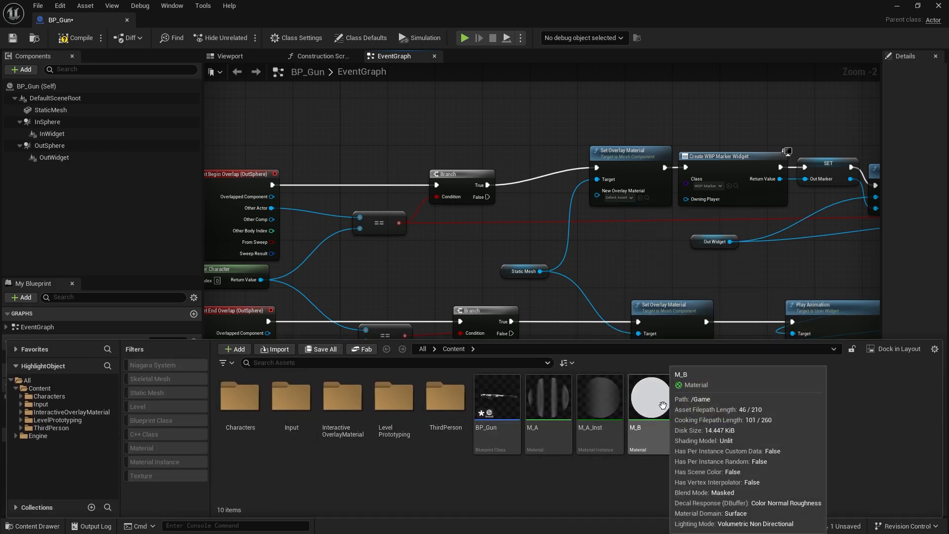
pyautogui.click(668, 418)
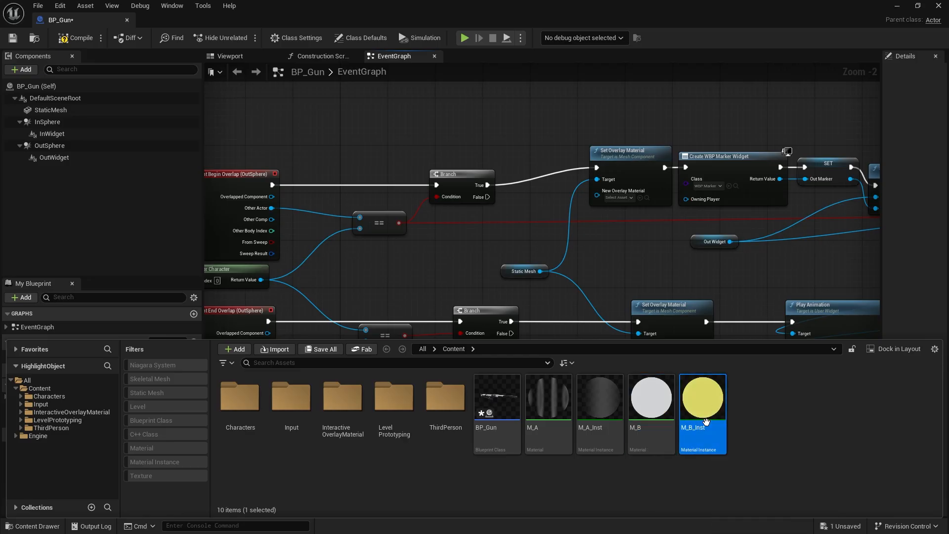
pyautogui.moveTo(706, 421); pyautogui.dragTo(622, 199)
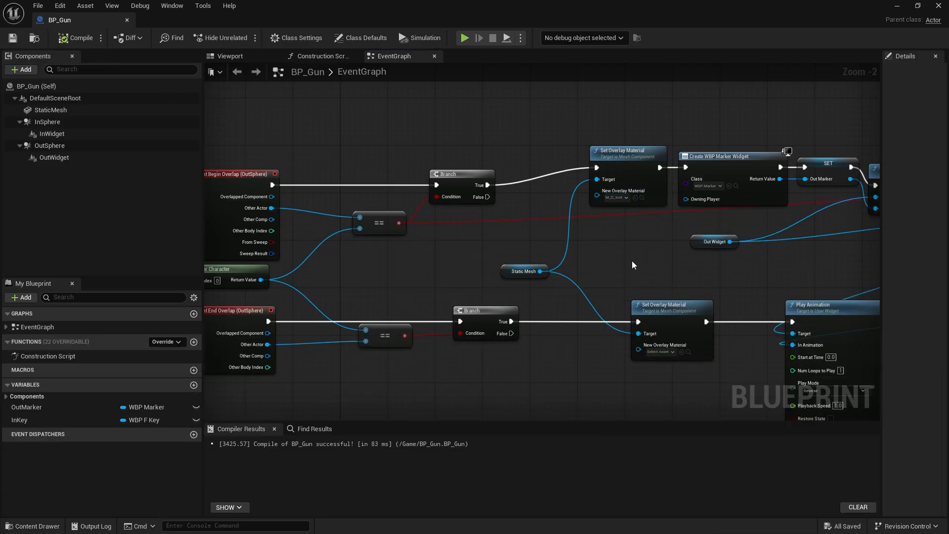
# - Insert an Is Valid check of Static Mesh between the begin overlap Branch and its Set Overlay Material node
pyautogui.moveTo(632, 265); pyautogui.dragTo(563, 233, button='right')
pyautogui.scroll(2, 562, 233)
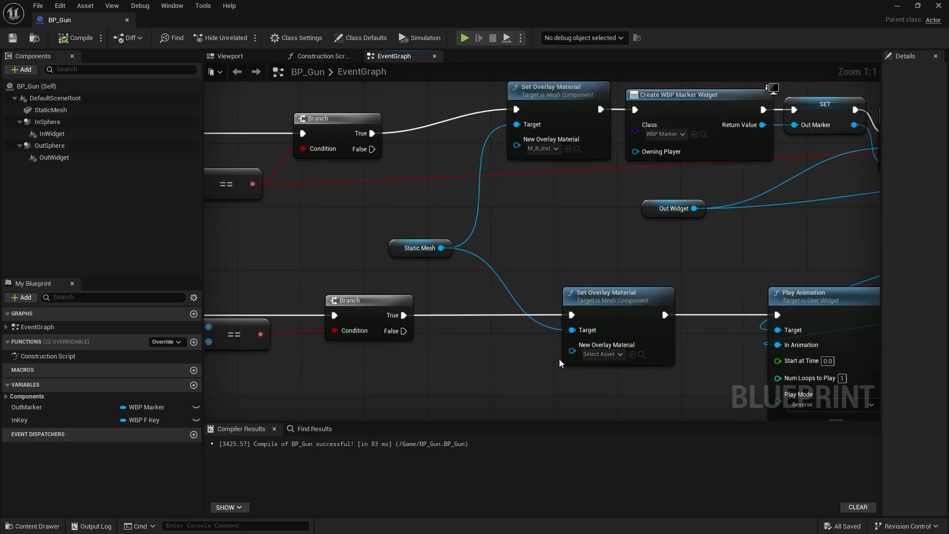
pyautogui.moveTo(560, 363); pyautogui.dragTo(597, 380, button='right')
pyautogui.moveTo(479, 264); pyautogui.dragTo(547, 256)
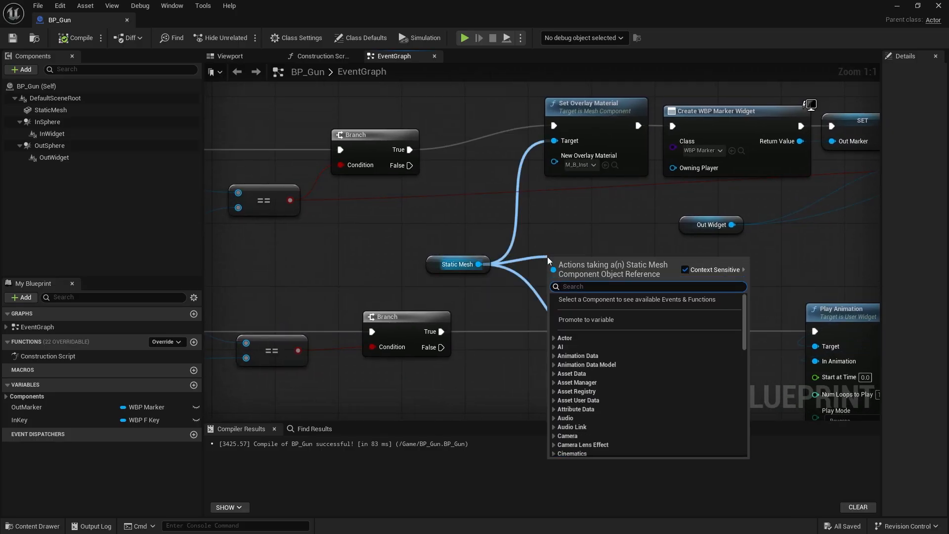
pyautogui.write('is valid')
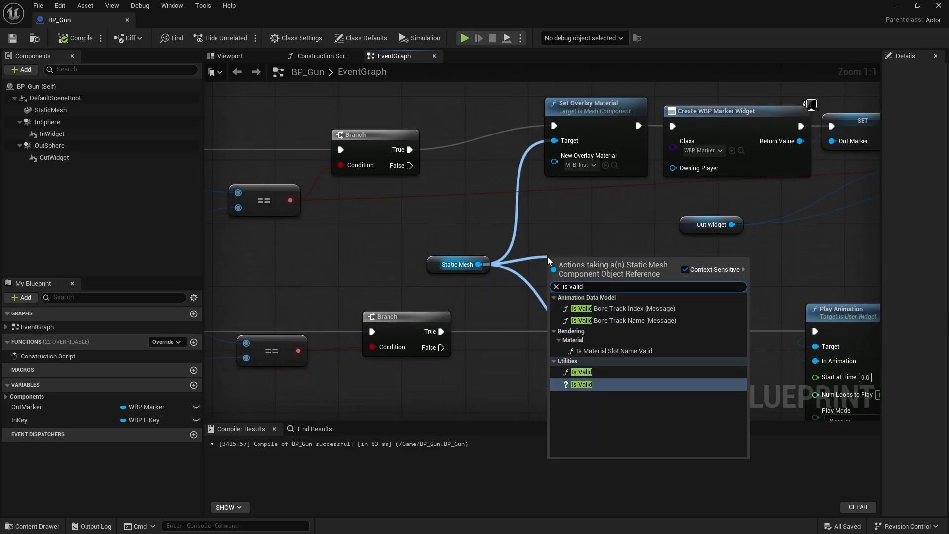
pyautogui.press('Return')
pyautogui.moveTo(596, 260); pyautogui.dragTo(443, 140)
pyautogui.moveTo(384, 135); pyautogui.dragTo(352, 135)
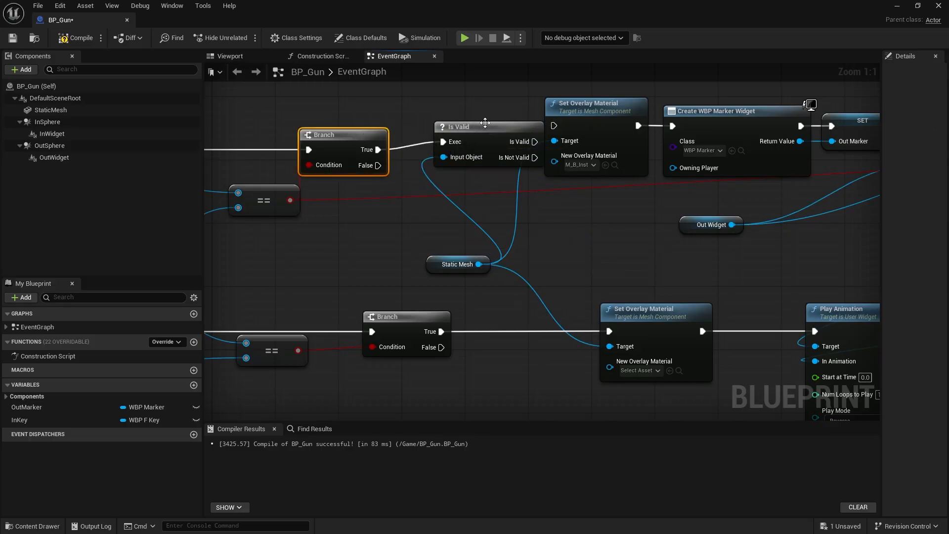
pyautogui.moveTo(484, 122); pyautogui.dragTo(554, 126)
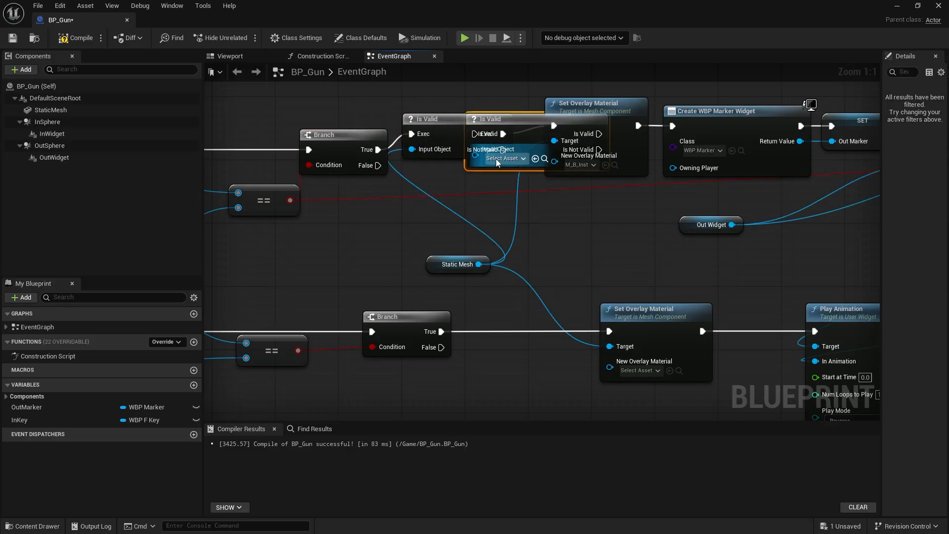
# - Copy the Is Valid check into the end overlap chain between the Branch and Set Overlay Material, fed by Static Mesh
pyautogui.hotkey('ctrl', 'c')
pyautogui.hotkey('ctrl', 'v')
pyautogui.moveTo(491, 337); pyautogui.dragTo(491, 337)
pyautogui.moveTo(632, 312); pyautogui.dragTo(688, 312)
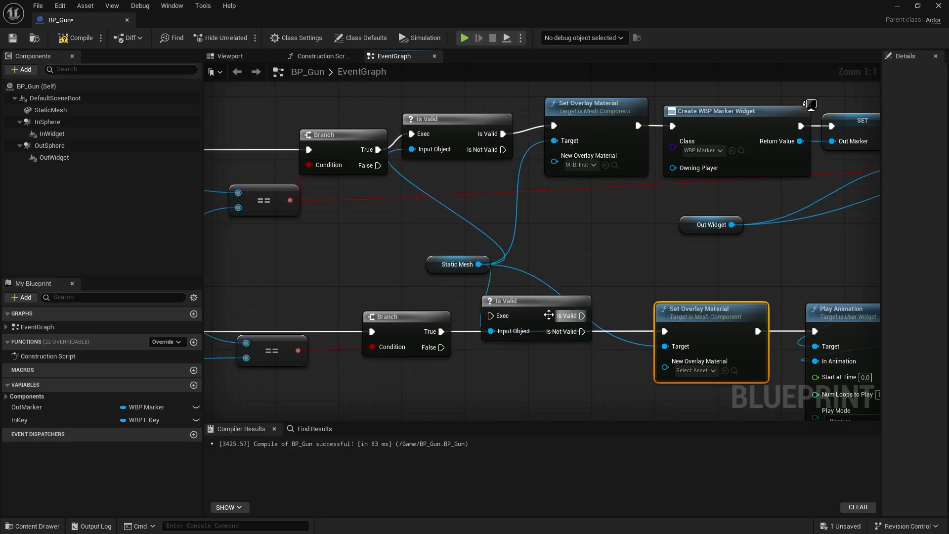
pyautogui.moveTo(542, 312); pyautogui.dragTo(536, 328)
pyautogui.moveTo(435, 331); pyautogui.dragTo(494, 332)
pyautogui.moveTo(576, 331); pyautogui.dragTo(662, 331)
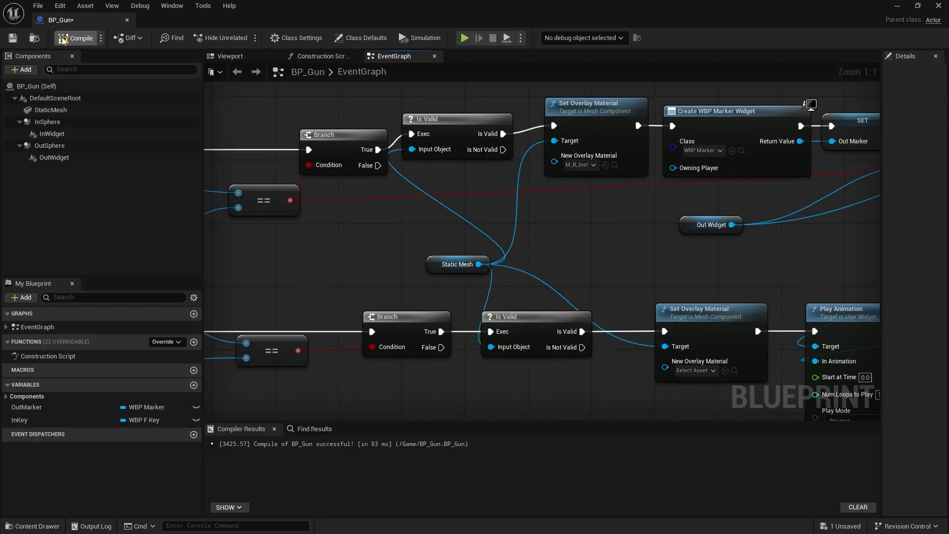
pyautogui.scroll(-8, 464, 227)
pyautogui.moveTo(514, 264); pyautogui.dragTo(573, 419, button='right')
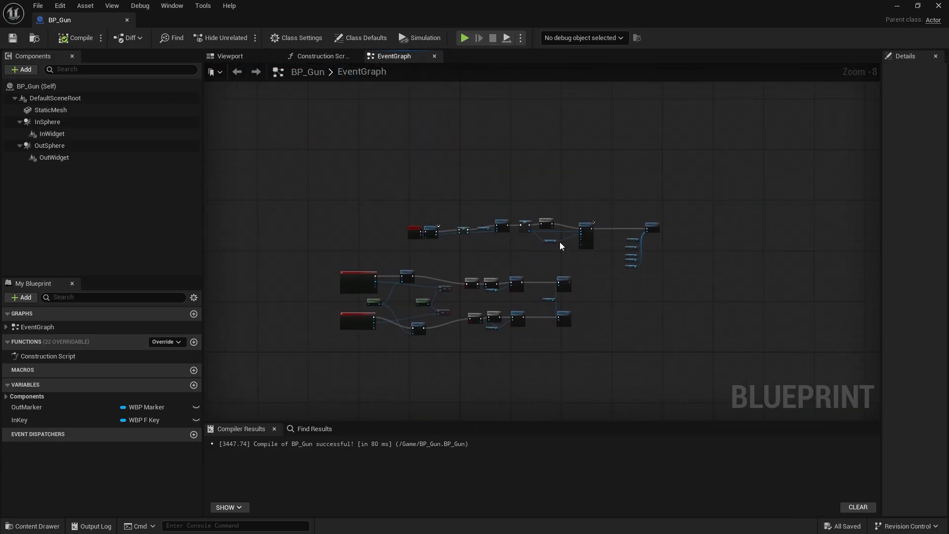
pyautogui.scroll(4, 559, 246)
pyautogui.moveTo(440, 299); pyautogui.dragTo(609, 271, button='right')
pyautogui.scroll(-3, 609, 271)
pyautogui.scroll(2, 609, 272)
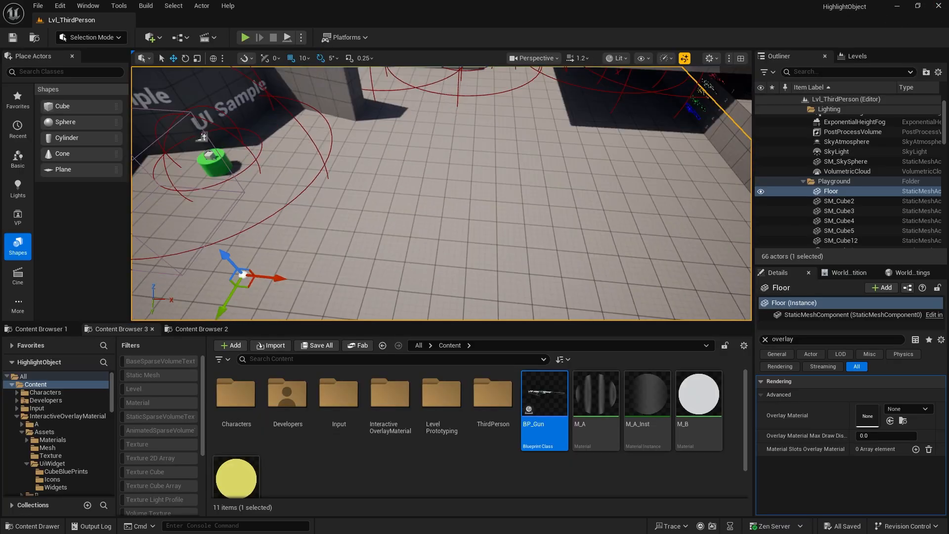
# - Place BP_Gun in the open floor area of Lvl_ThirdPerson and raise it slightly above the ground
pyautogui.moveTo(461, 163); pyautogui.dragTo(461, 131, button='right')
pyautogui.moveTo(543, 396); pyautogui.dragTo(449, 168)
pyautogui.moveTo(450, 146); pyautogui.dragTo(449, 128)
# - Play-test the level from a floor point near the placed rifle and stop the session
pyautogui.click(528, 229)
pyautogui.scroll(-3, 529, 230)
pyautogui.rightClick(521, 228)
pyautogui.click(636, 519)
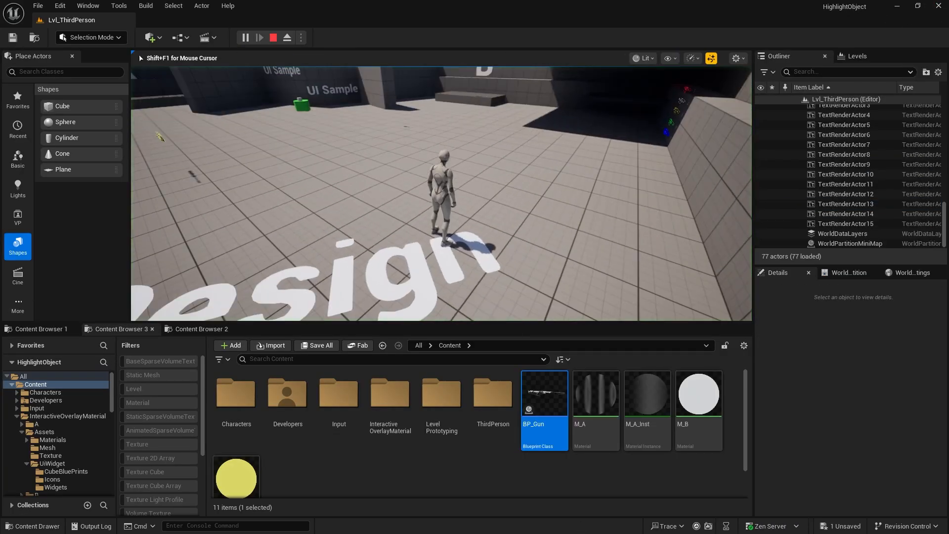
pyautogui.press('Escape')
# - In BP_Gun, reset the StaticMesh component's scale to 1.0, set its X location to -30, compile, and close the blueprint
pyautogui.doubleClick(543, 396)
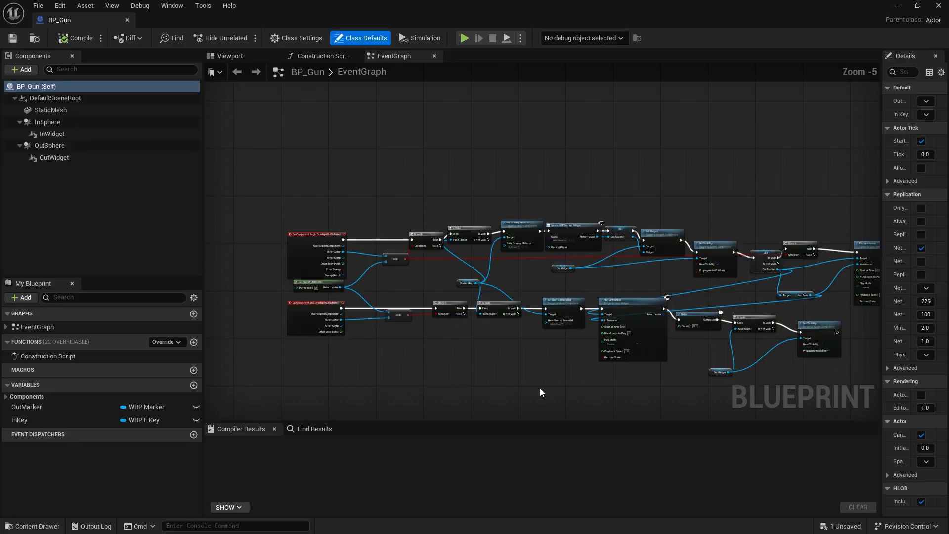
pyautogui.click(231, 58)
pyautogui.moveTo(880, 166); pyautogui.dragTo(727, 186)
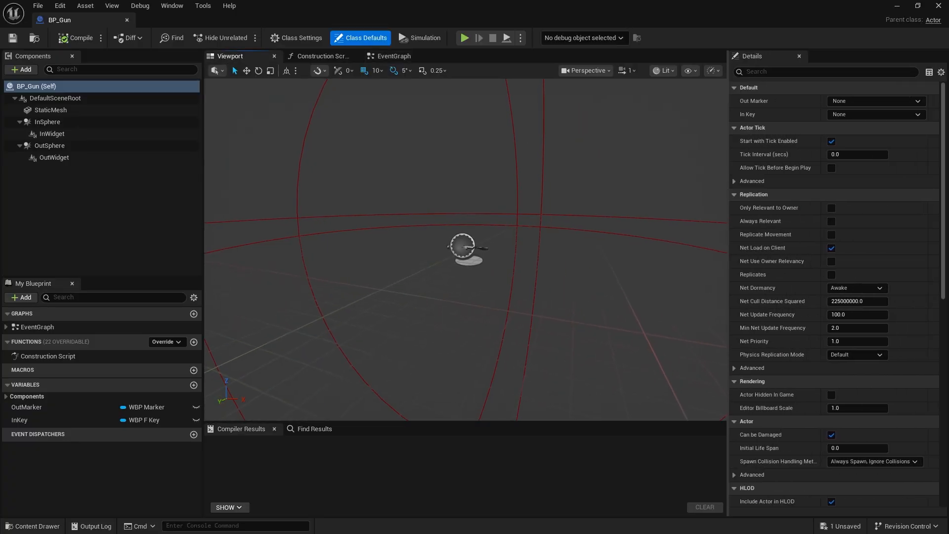
pyautogui.click(55, 97)
pyautogui.click(50, 109)
pyautogui.click(934, 194)
pyautogui.moveTo(479, 253)
pyautogui.mouseDown(button='right')
pyautogui.moveTo(544, 257)
pyautogui.moveTo(479, 253)
pyautogui.mouseUp(button='right')
pyautogui.scroll(-1, 479, 253)
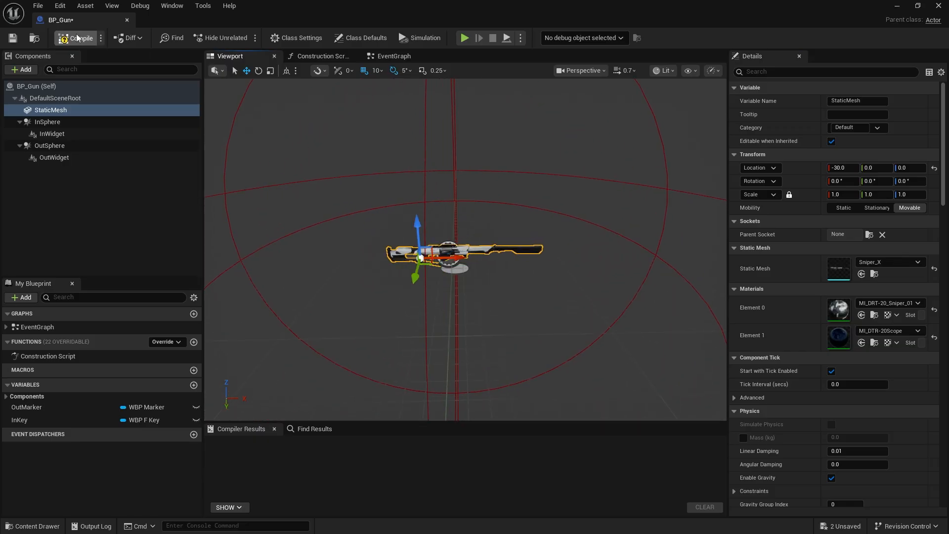
pyautogui.click(938, 6)
# - Play-test the level in full screen, moving the character into and out of the floating rifle's outer trigger range
pyautogui.click(244, 37)
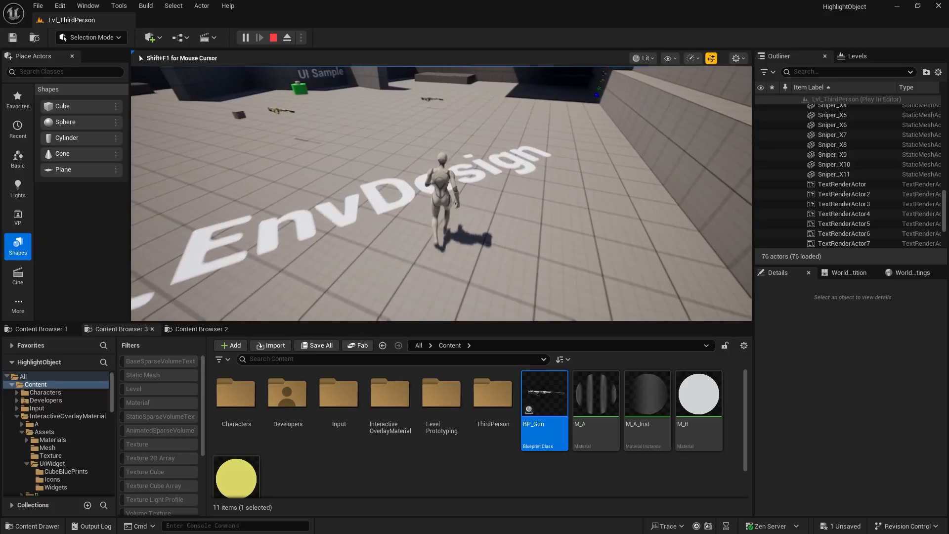
pyautogui.press('F11')
pyautogui.press('w')
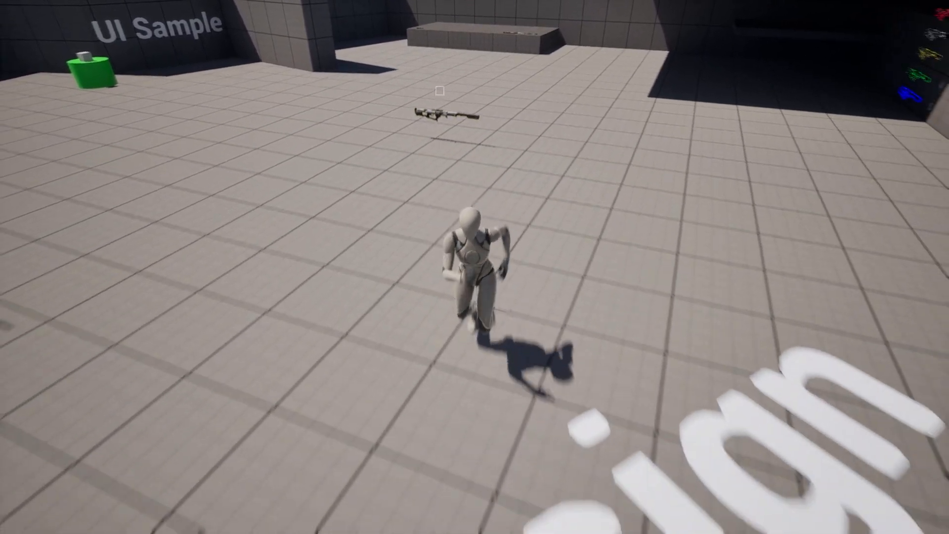
pyautogui.press('w')
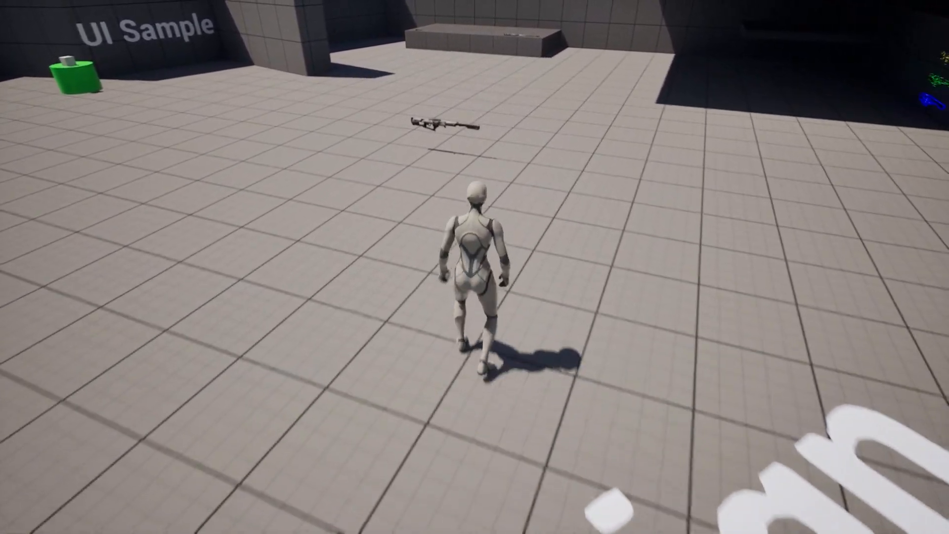
pyautogui.press('w')
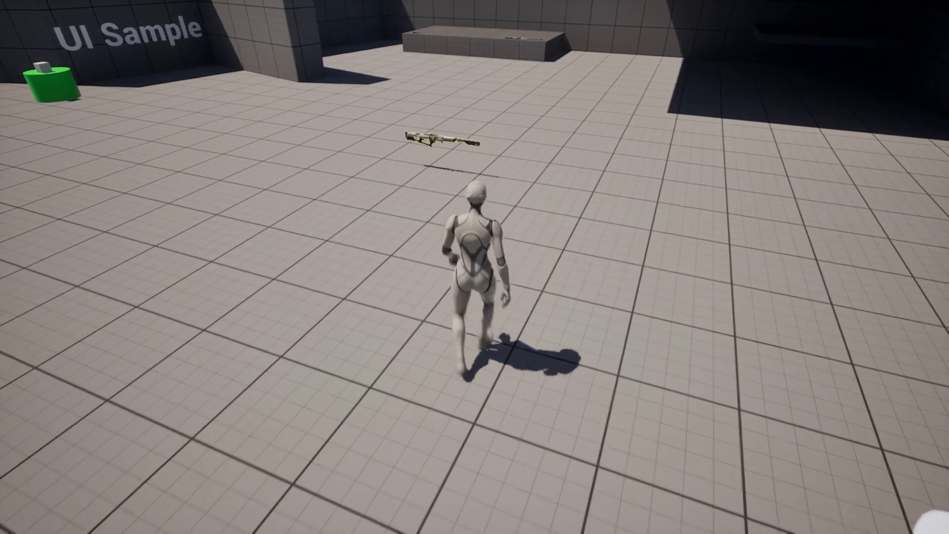
pyautogui.press('d')
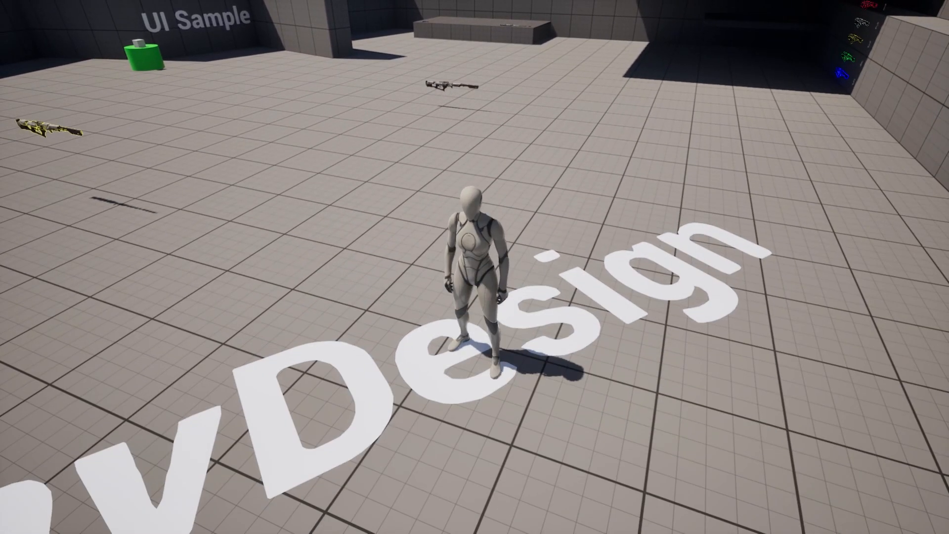
# - Walk the character up to the highlighted rifle, interact with it, run back across the floor, and end the full-screen play session
pyautogui.press('w')
pyautogui.press('w')
pyautogui.press('w')
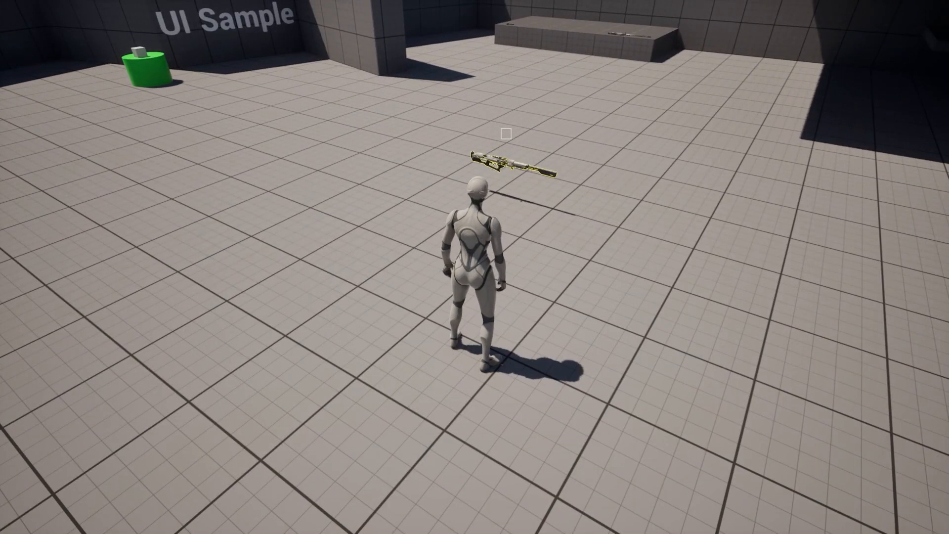
pyautogui.press('f')
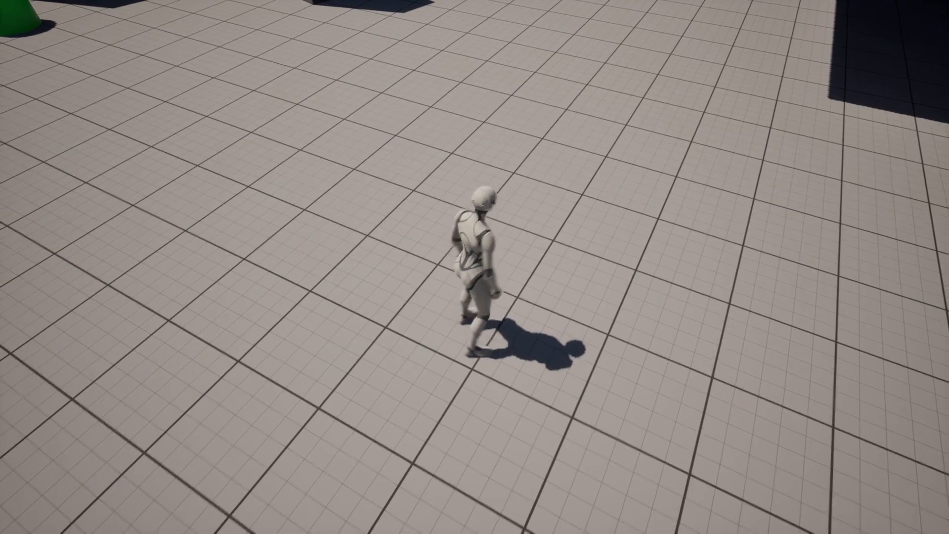
pyautogui.press('w')
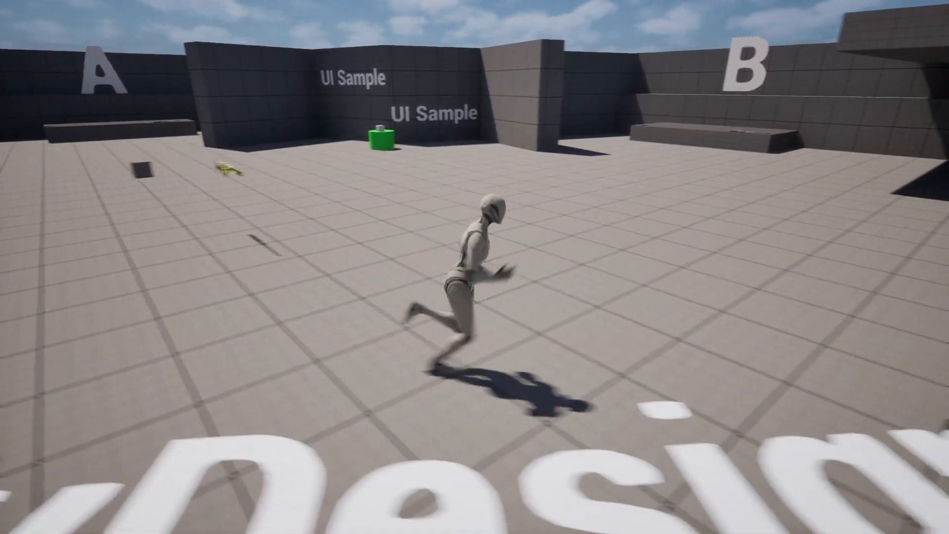
pyautogui.press('w')
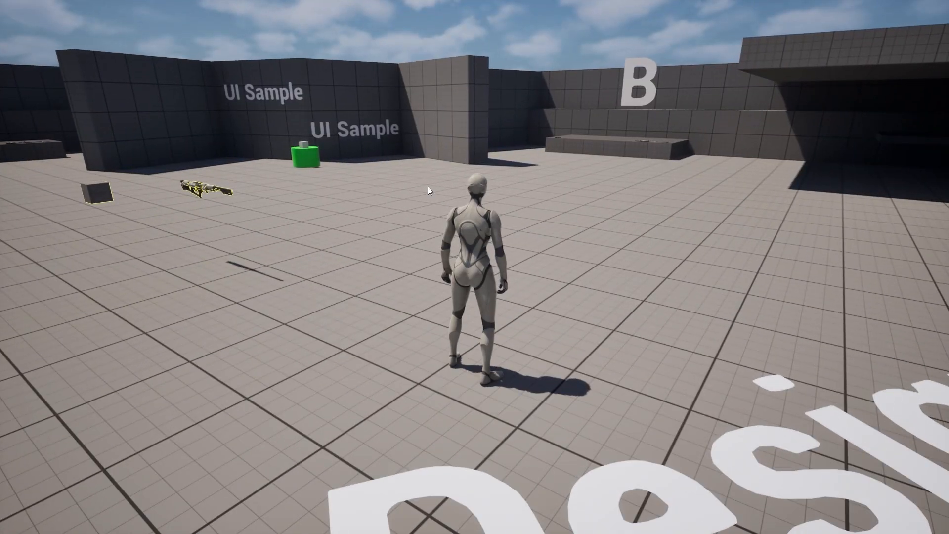
pyautogui.press('Escape')
pyautogui.press('F11')
# - In BP_Gun's event graph, assign M_A_Inst as the overlay material on the Set Overlay Material node before Create WBP Marker Widget, compile, and close the blueprint
pyautogui.doubleClick(535, 397)
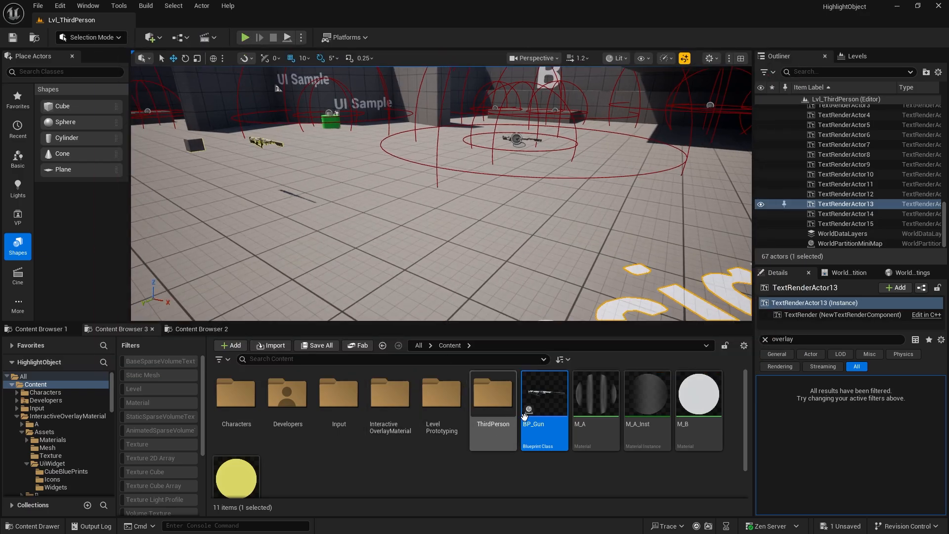
pyautogui.scroll(5, 514, 247)
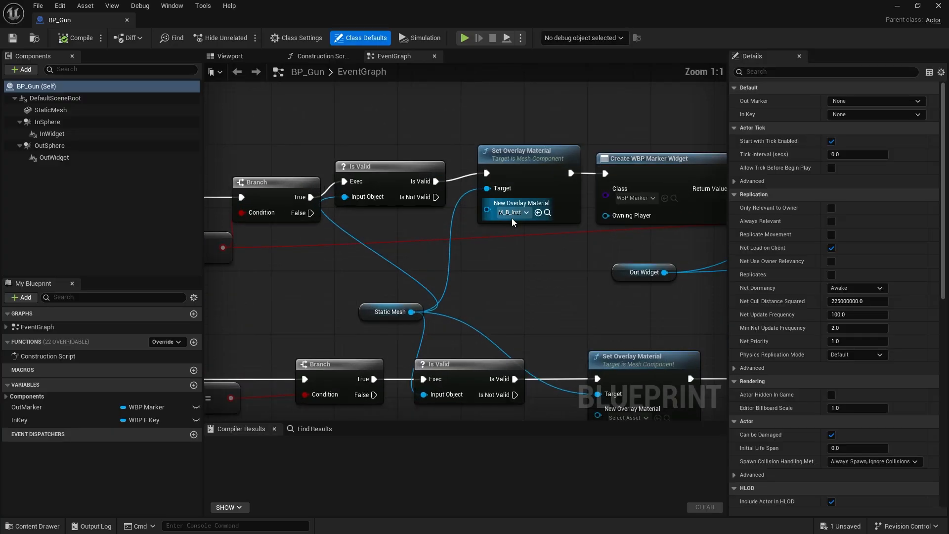
pyautogui.click(512, 212)
pyautogui.click(34, 525)
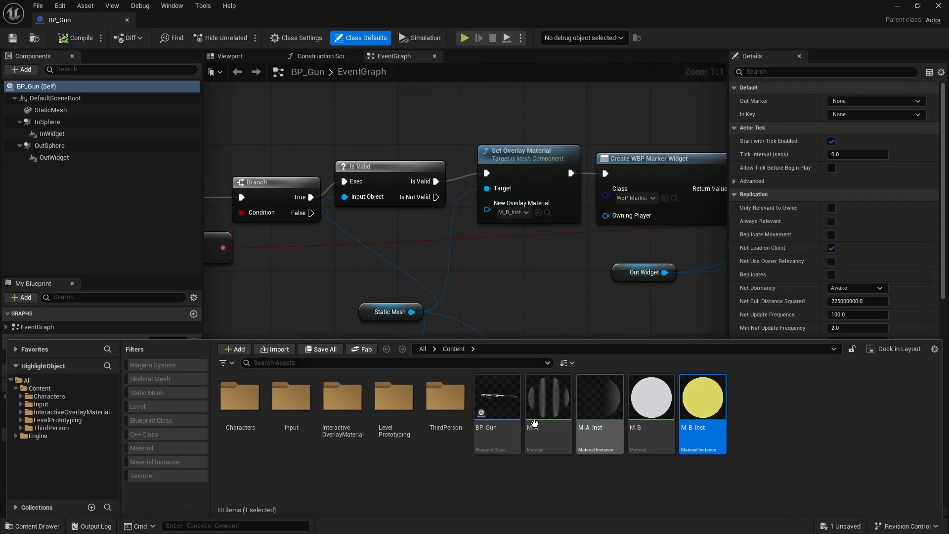
pyautogui.moveTo(602, 398); pyautogui.dragTo(487, 209)
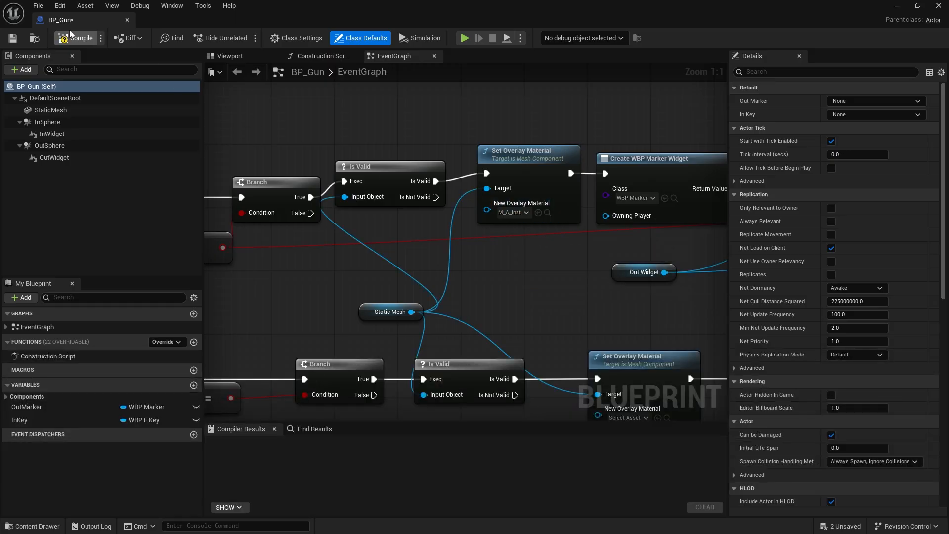
pyautogui.click(935, 5)
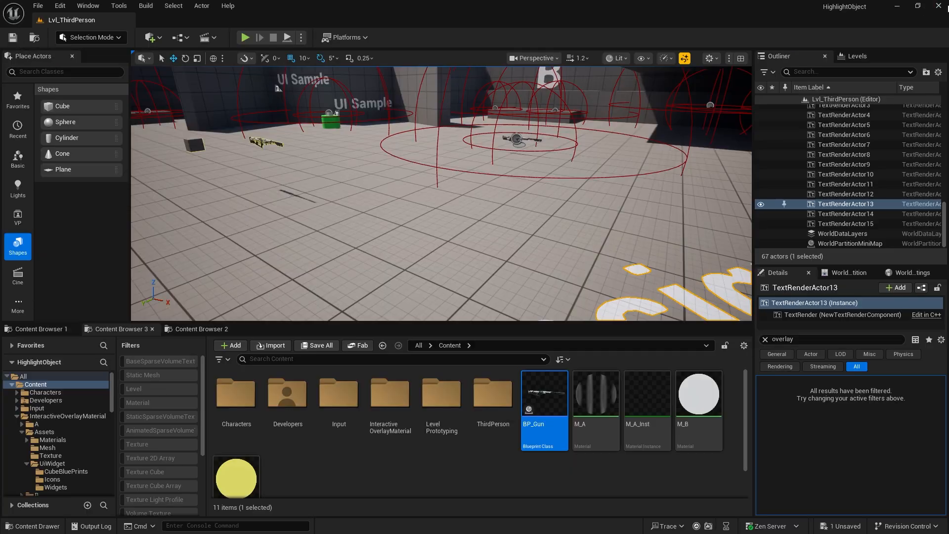
# - Play-test the level again, walking the character up to the rifle to check the M_A_Inst overlay highlight
pyautogui.click(244, 38)
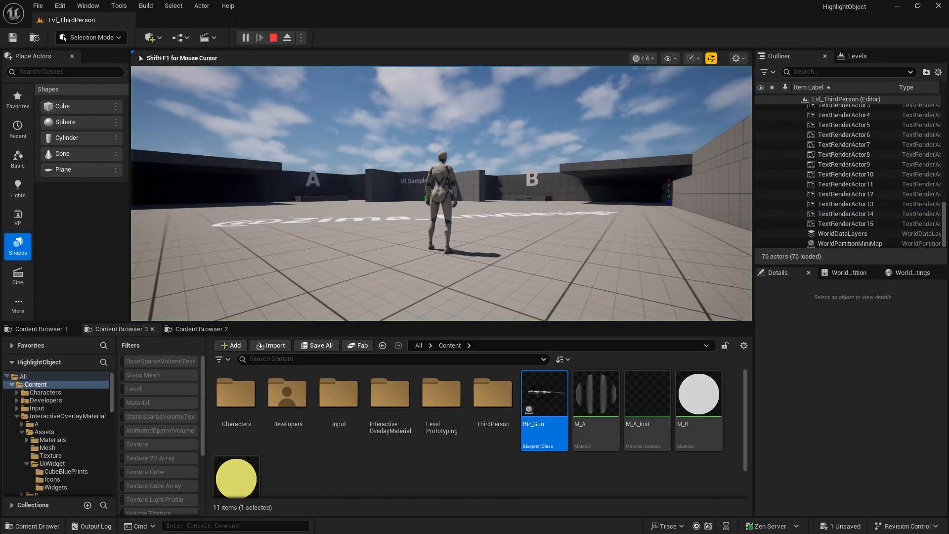
pyautogui.press('w')
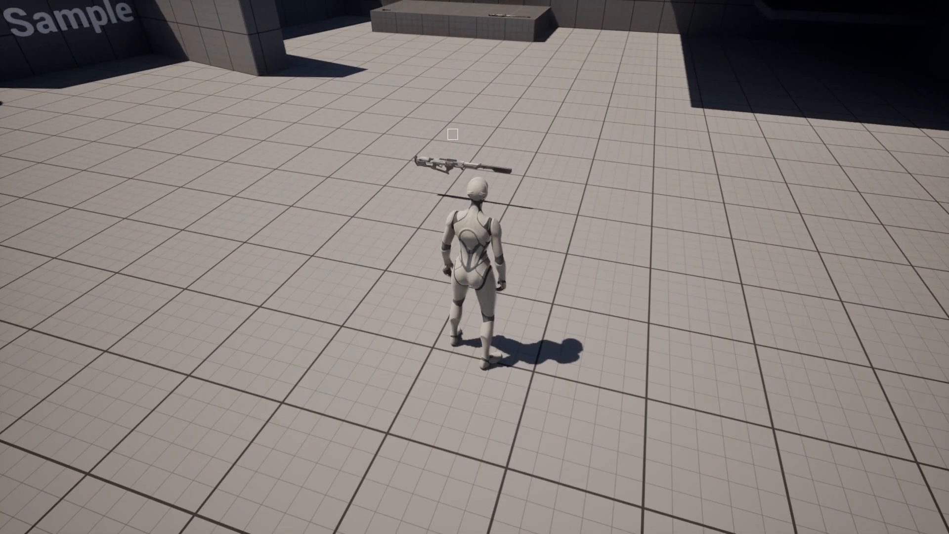
pyautogui.press('w')
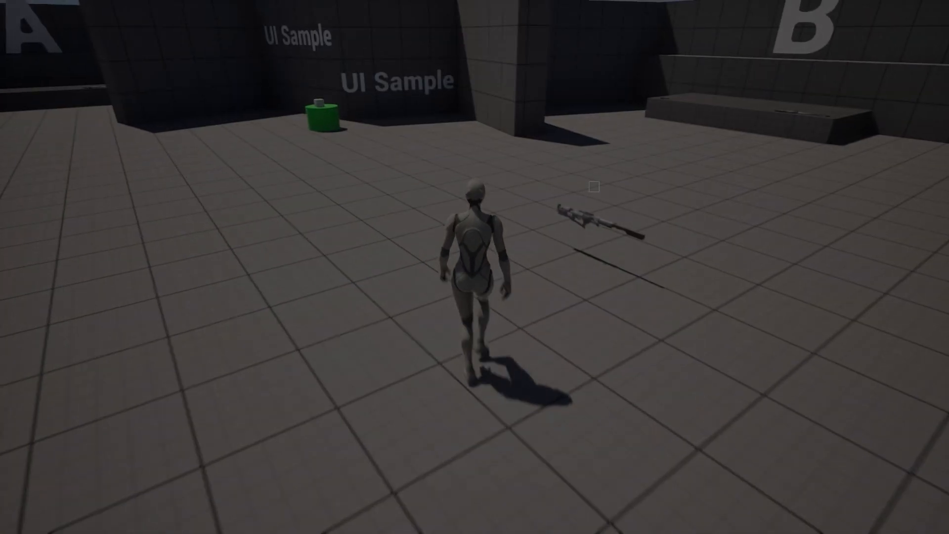